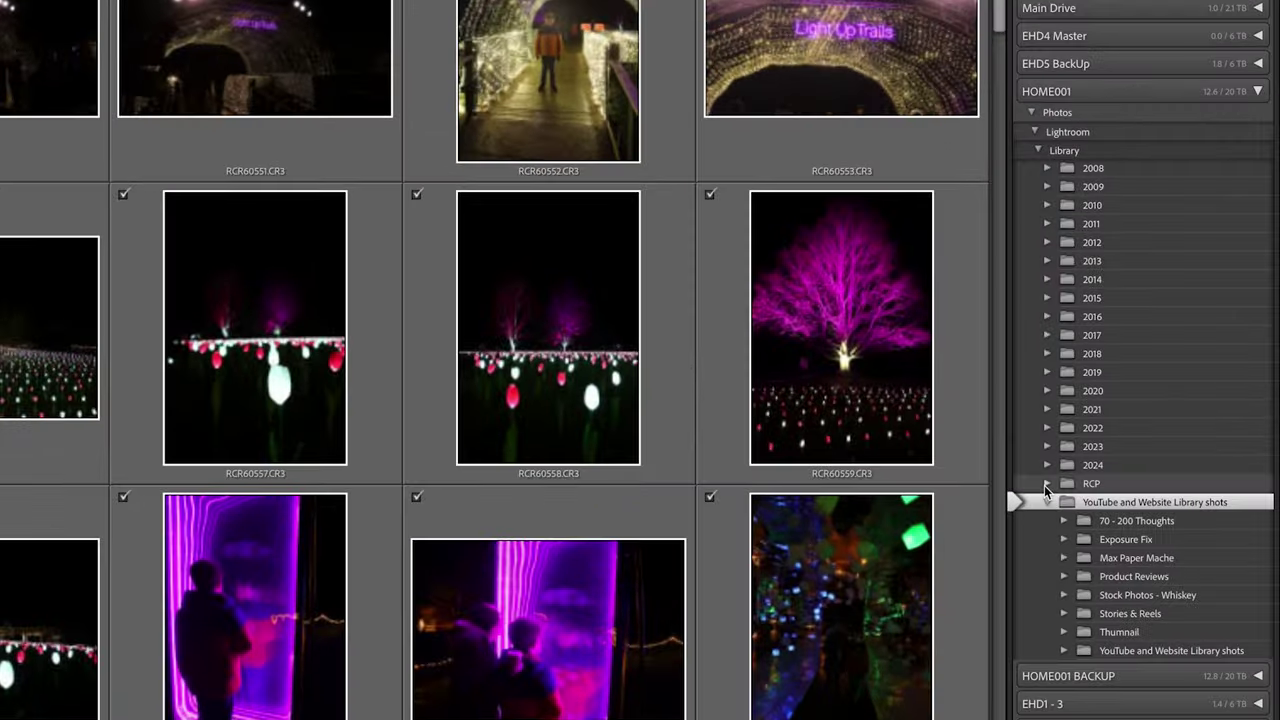
Set the import destination to a new subfolder named Christmas 2023 inside the 2023 library folder on HOME001
click(1063, 440)
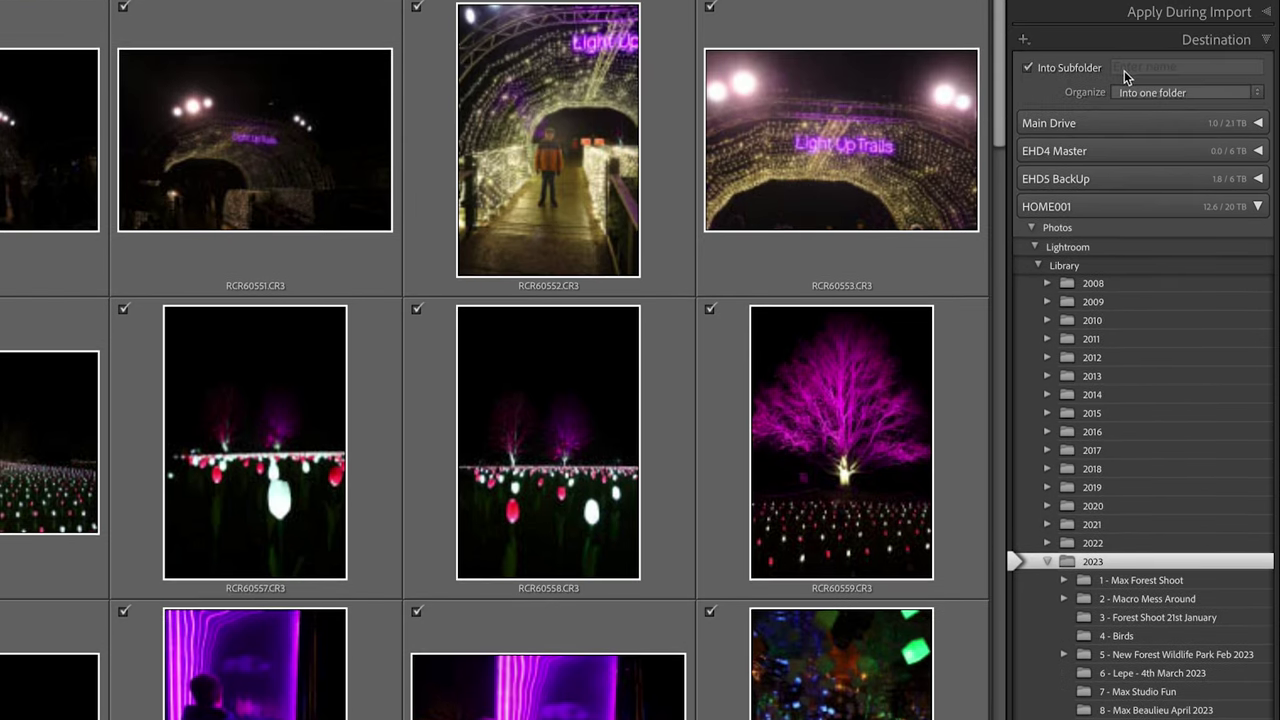
click(1125, 68)
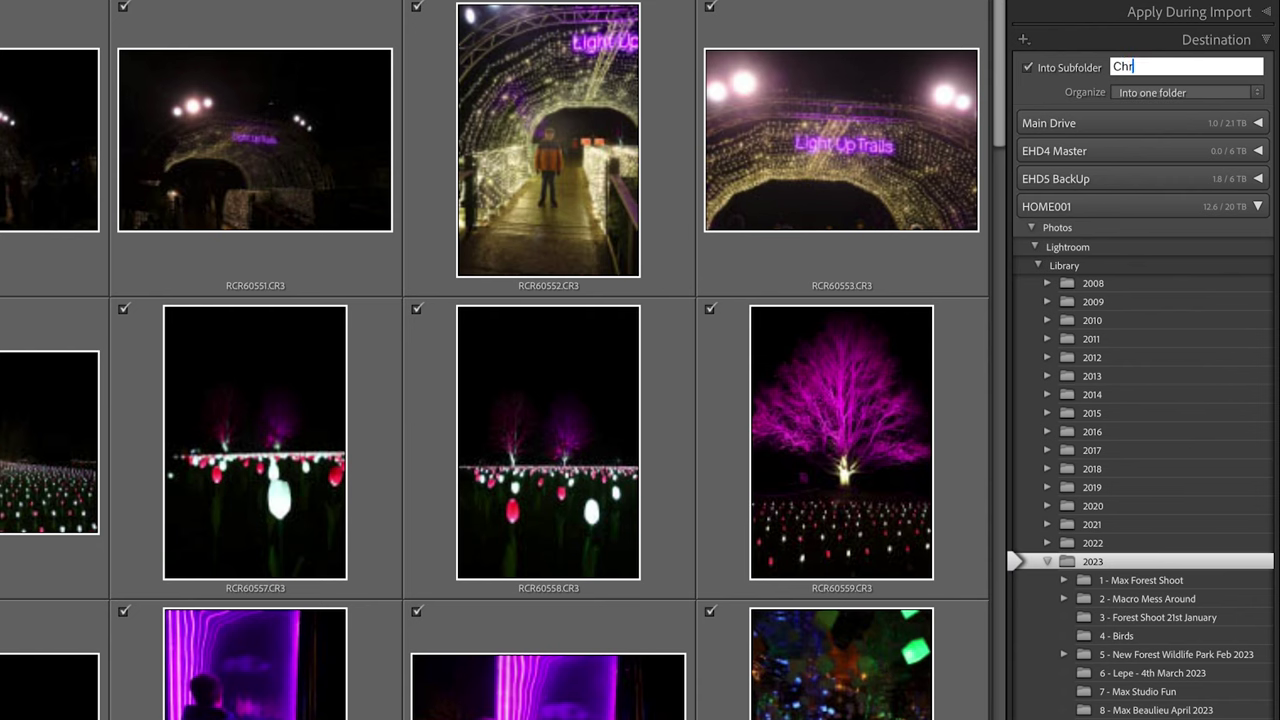
text(Christmas 2023)
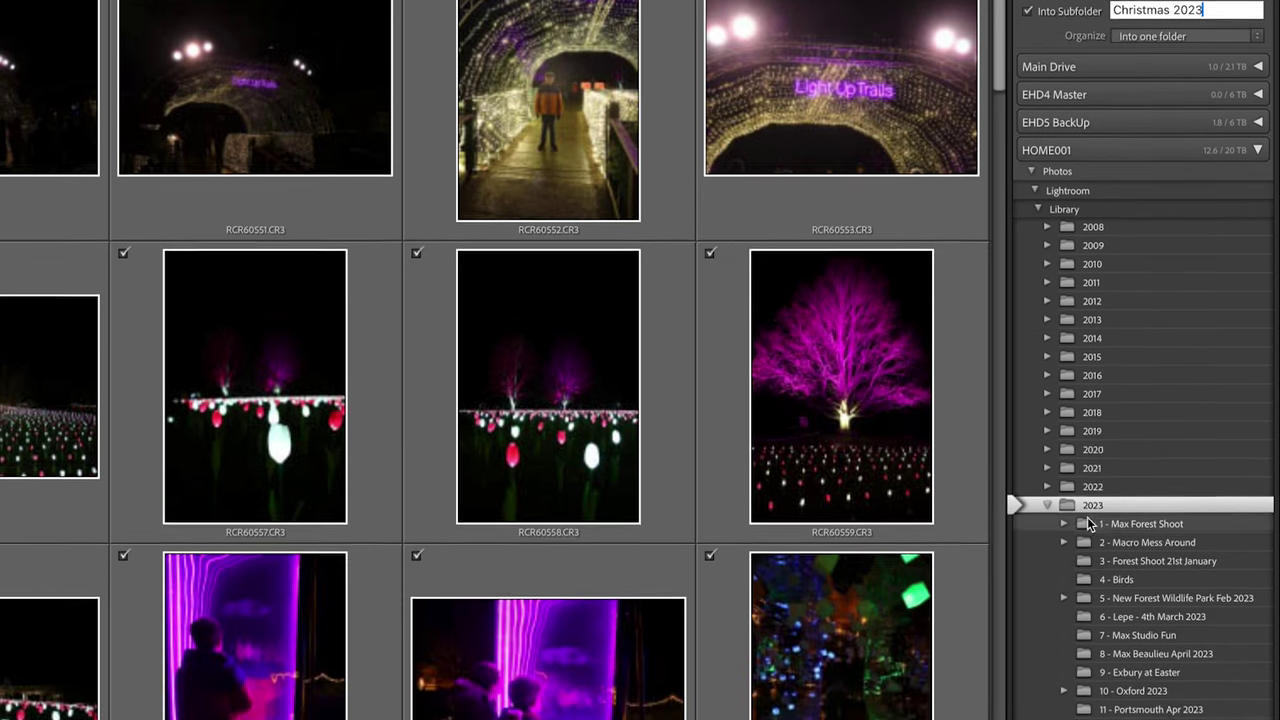
scroll(1103, 525, down, 4)
scroll(1105, 495, down, 3)
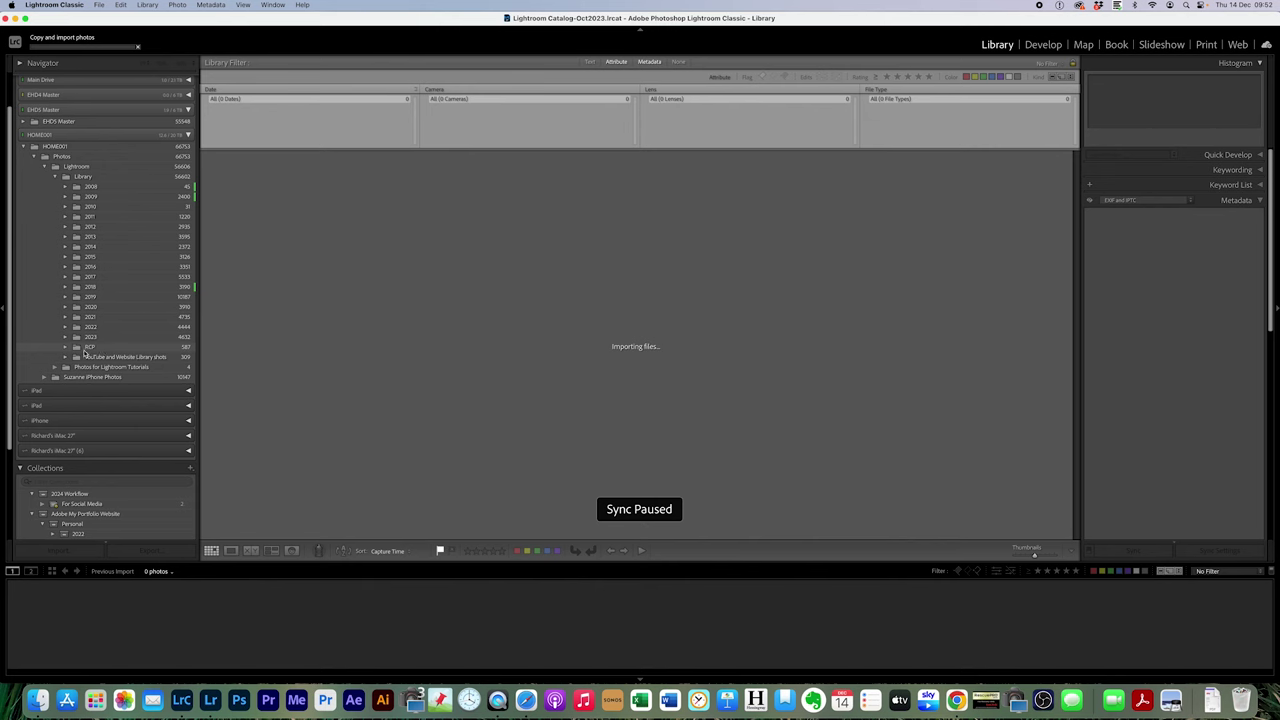
Expand the 2023 library folder and locate the imported Christmas 2023 folder
click(65, 337)
scroll(108, 384, down, 2)
scroll(108, 384, down, 3)
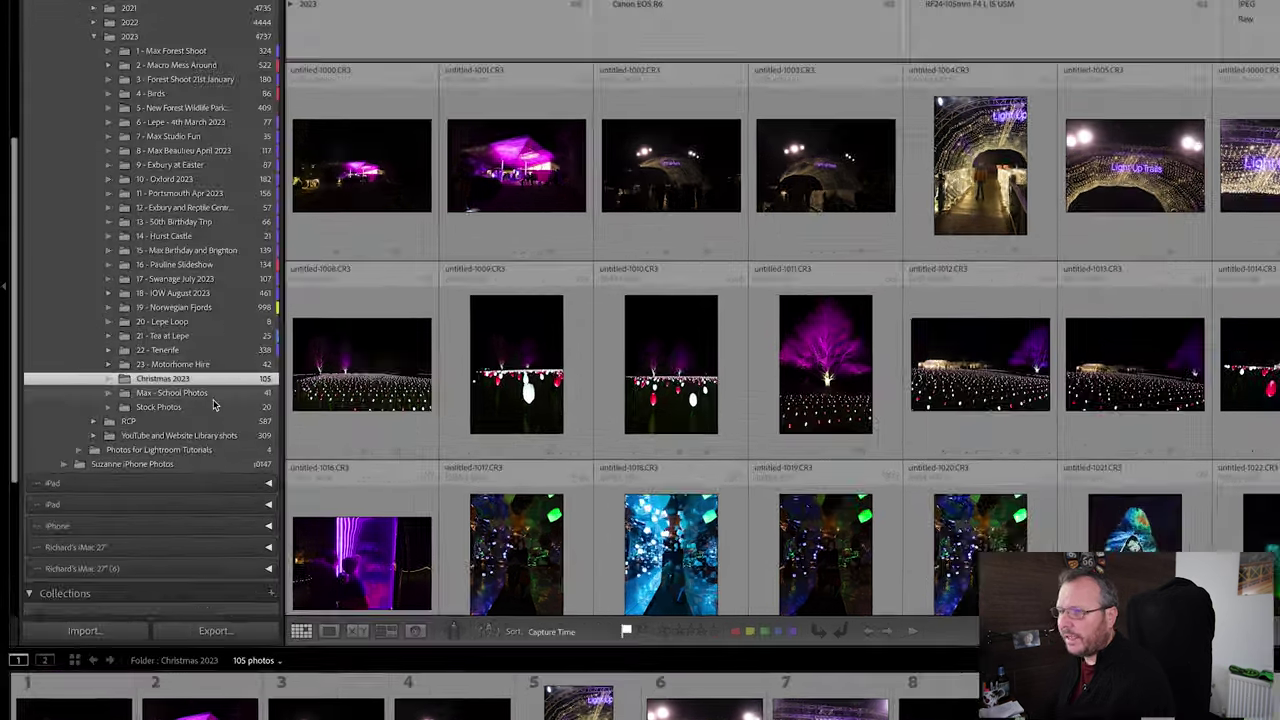
Move all items from the iPhone Photos from LR Trip collection into the Christmas 2023 folder on disk
scroll(151, 390, down, 5)
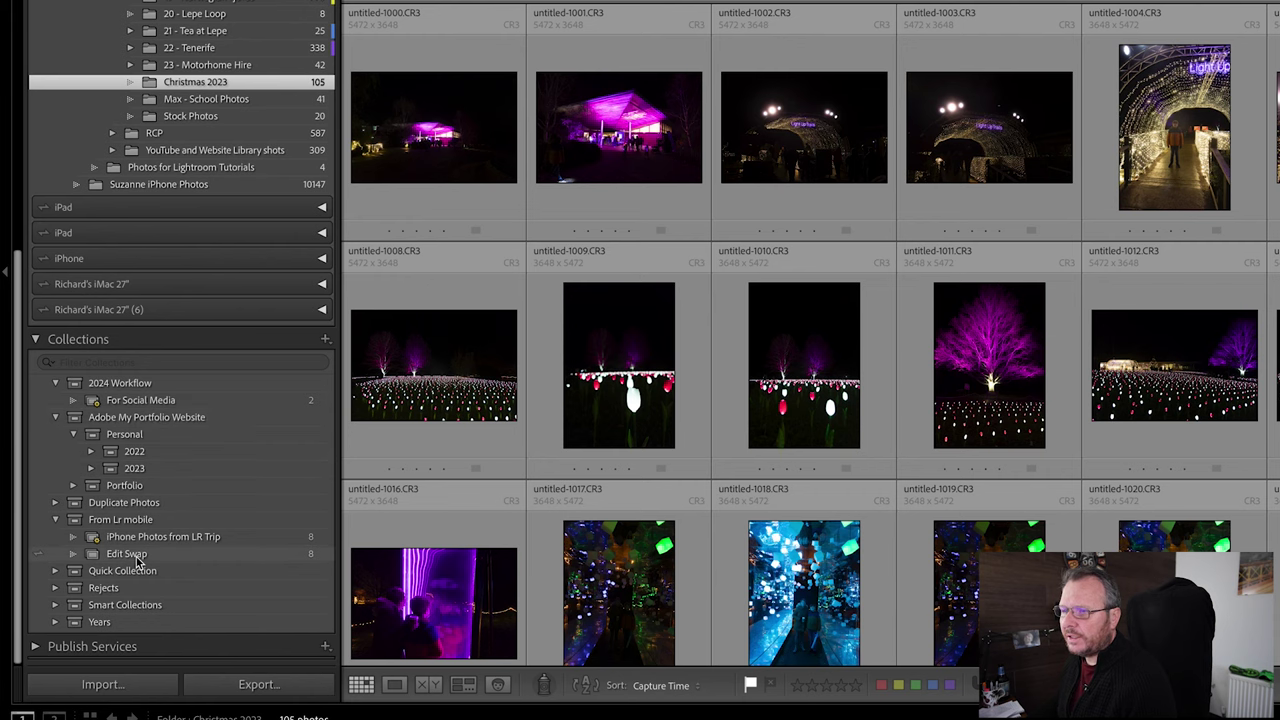
click(290, 537)
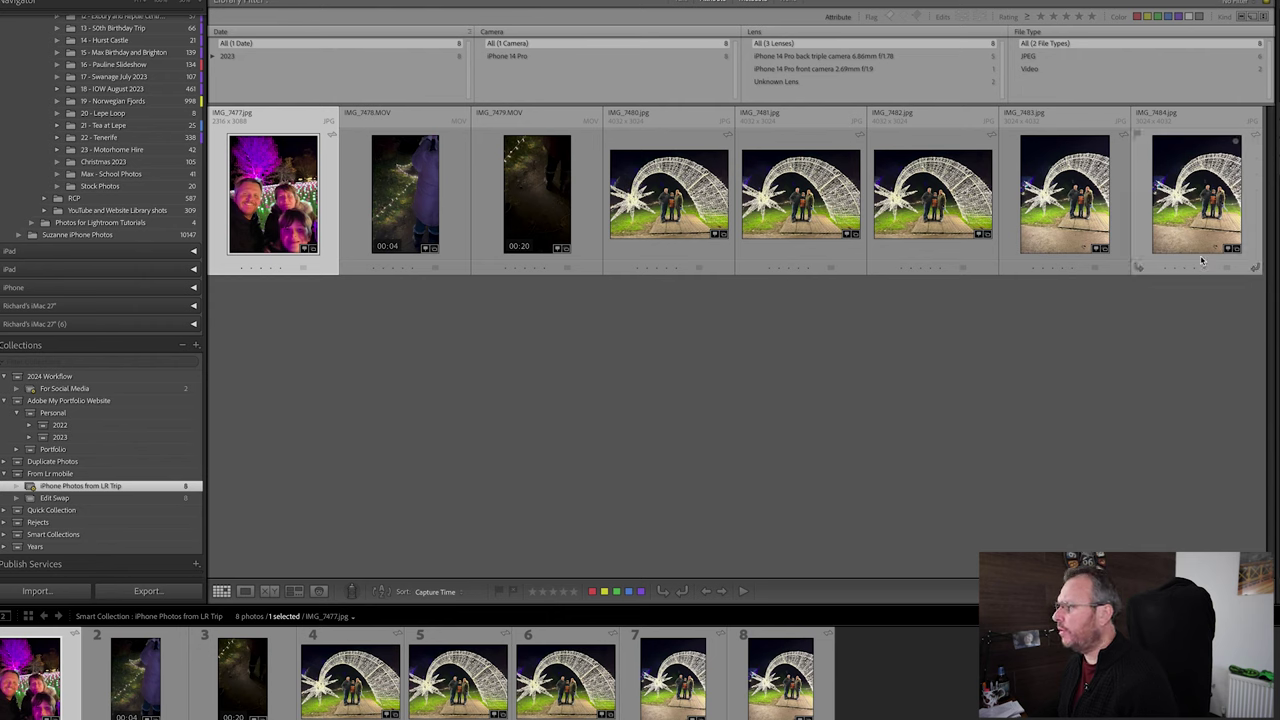
key(super+a)
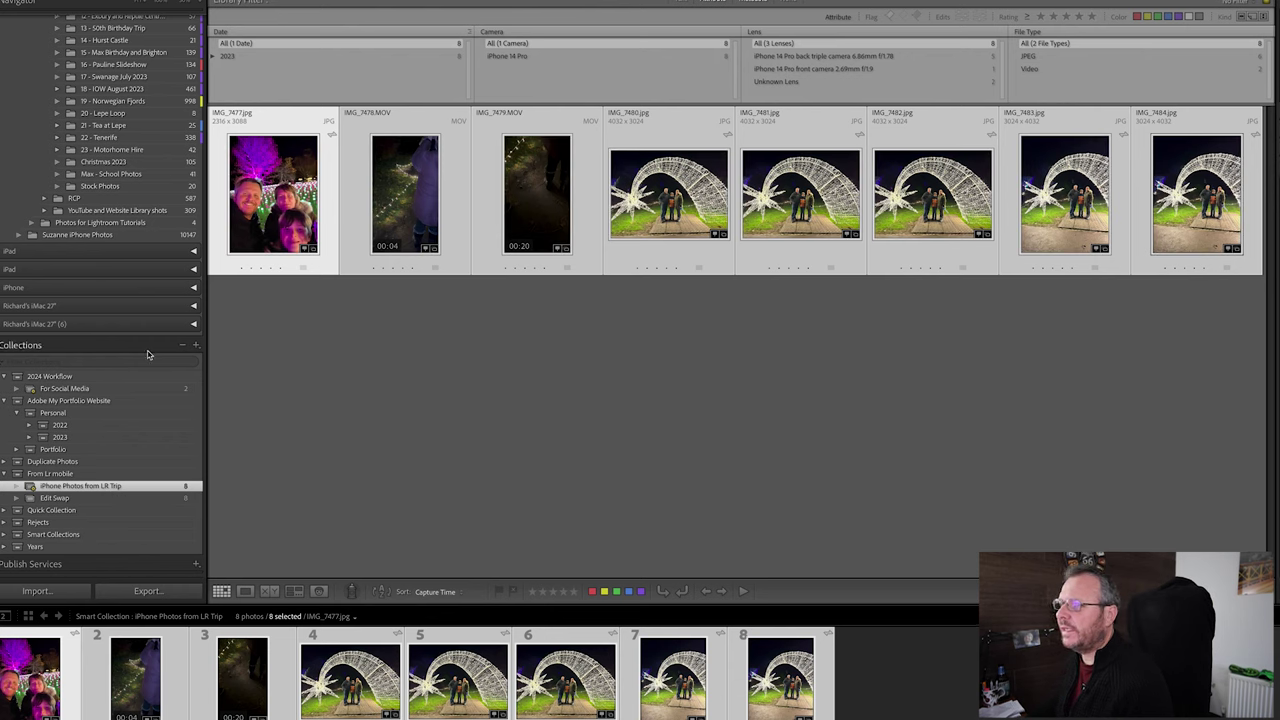
scroll(94, 371, up, 3)
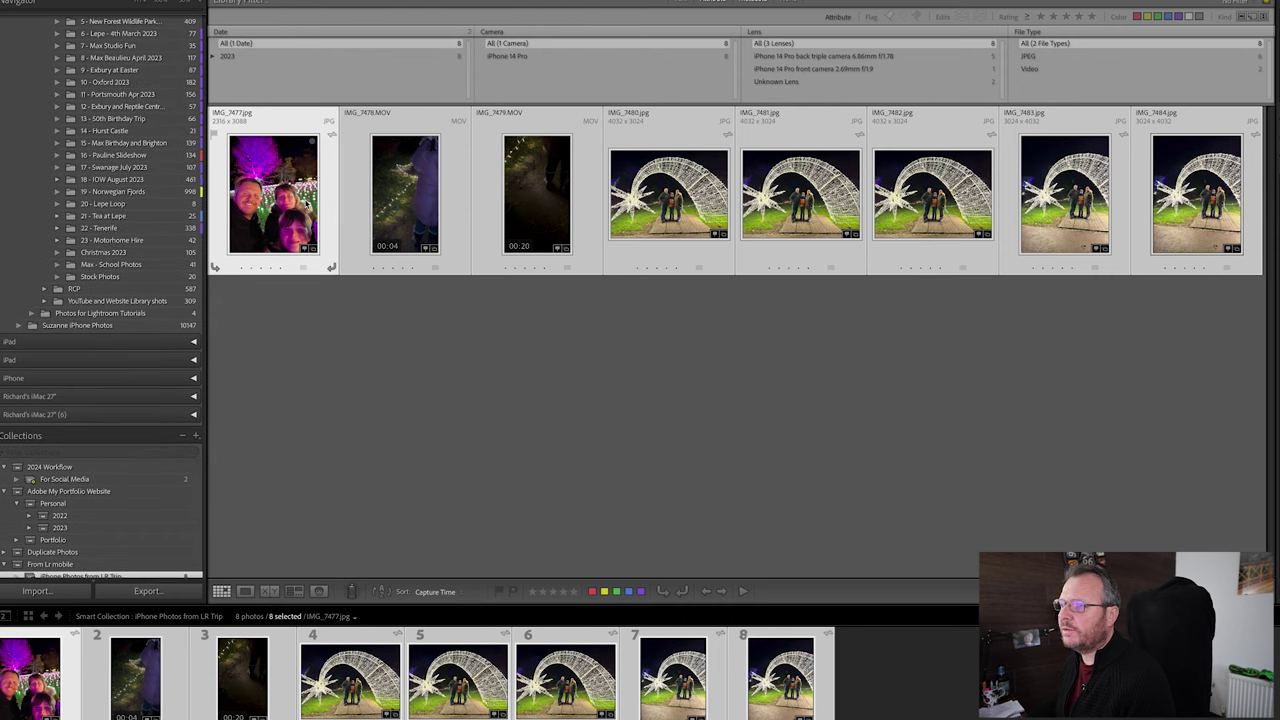
drag(312, 195, 114, 259)
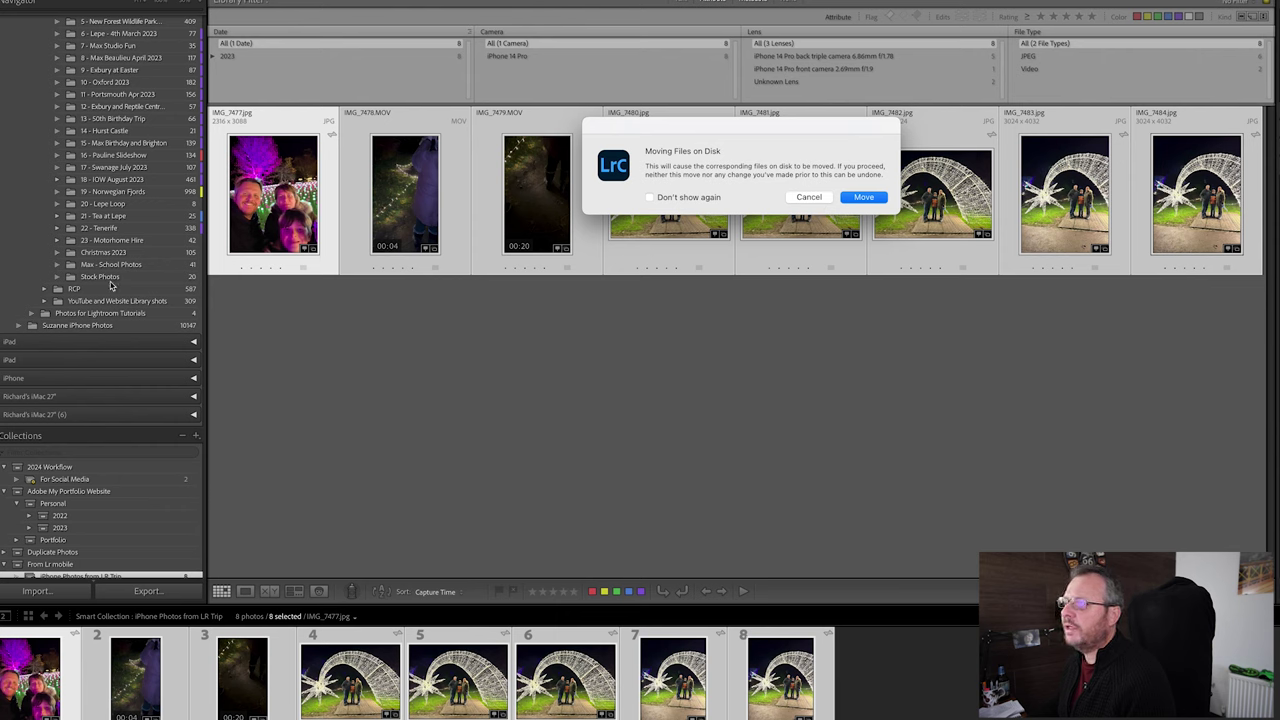
click(862, 197)
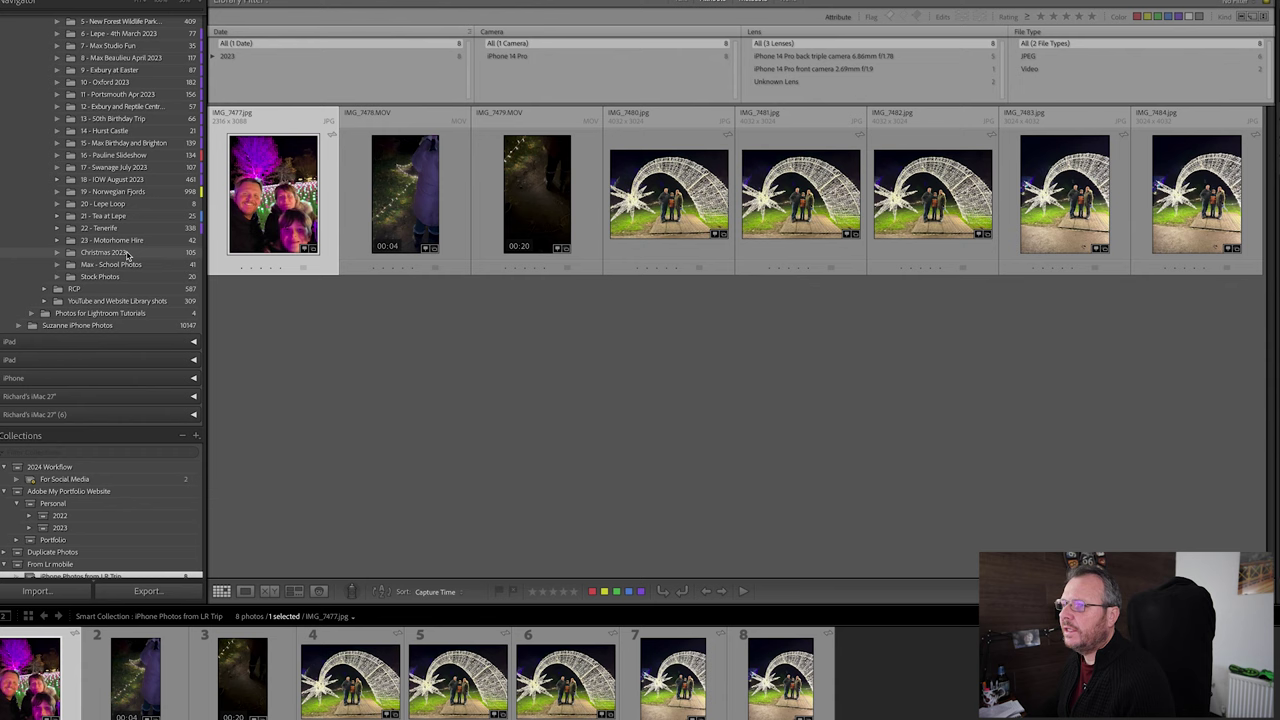
Open the Christmas 2023 folder, sort its photos by Capture Time, and check the order through the grid
click(190, 254)
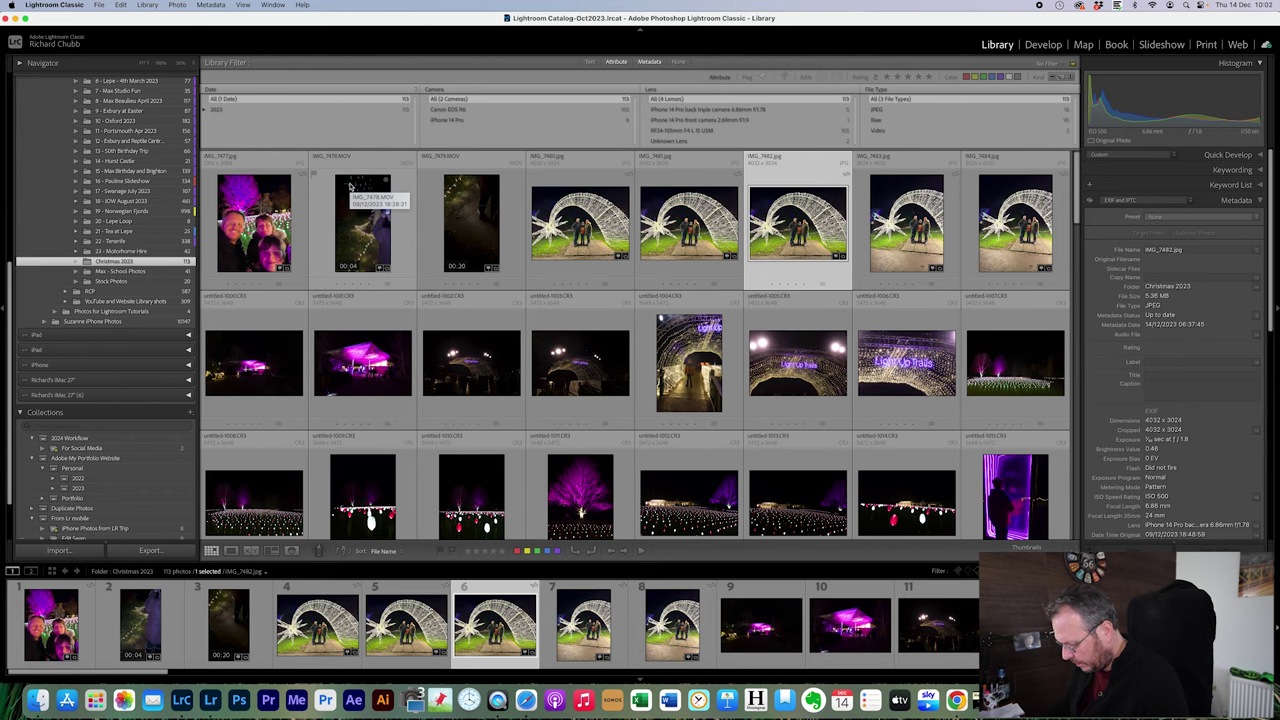
click(383, 551)
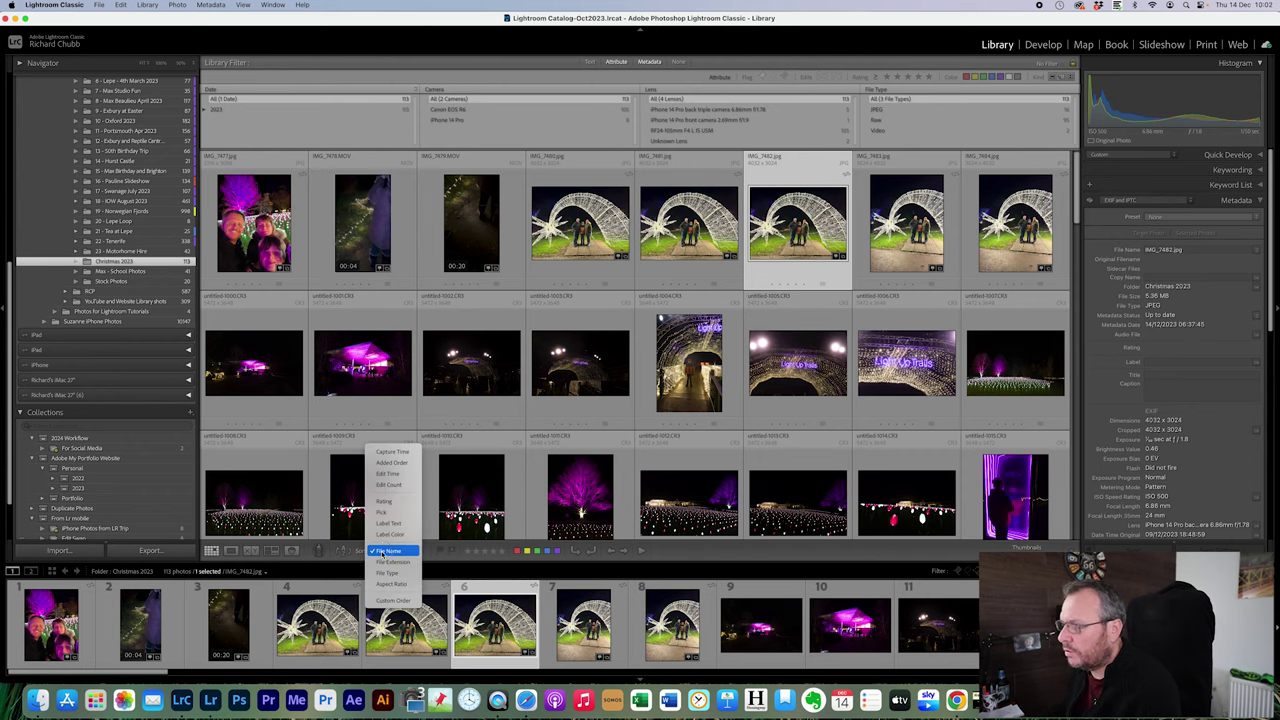
click(392, 451)
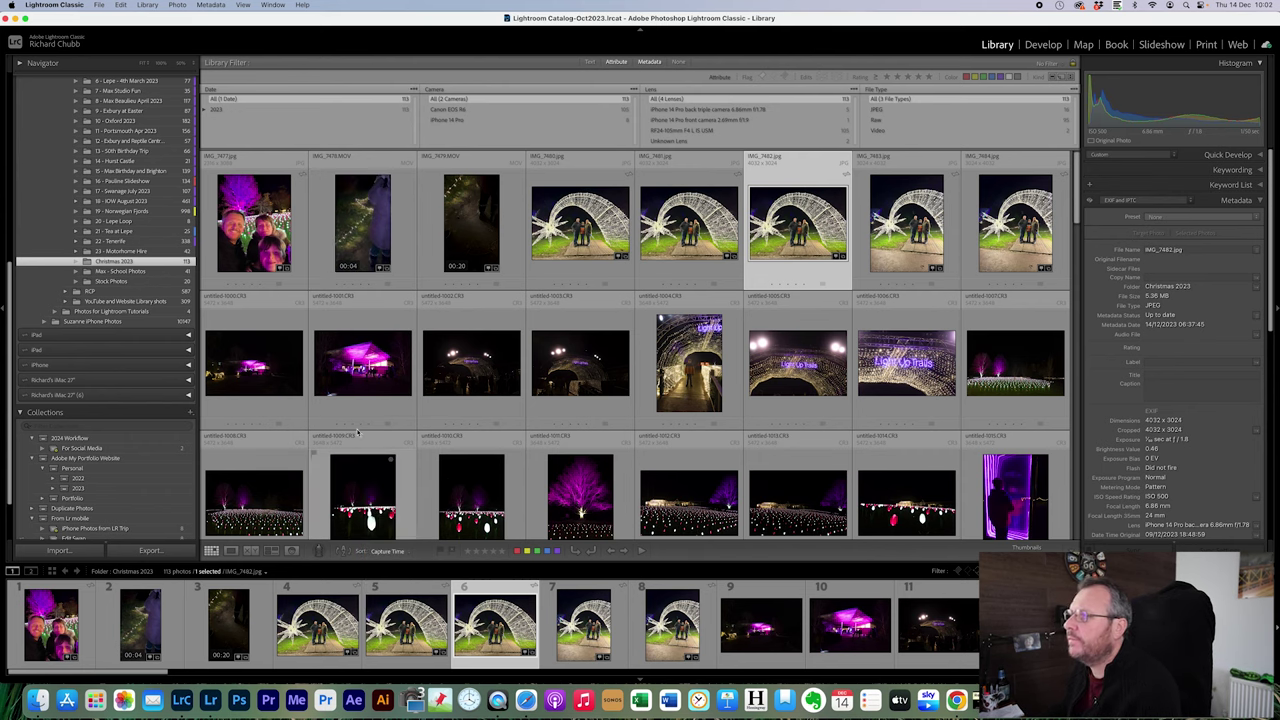
scroll(338, 405, up, 5)
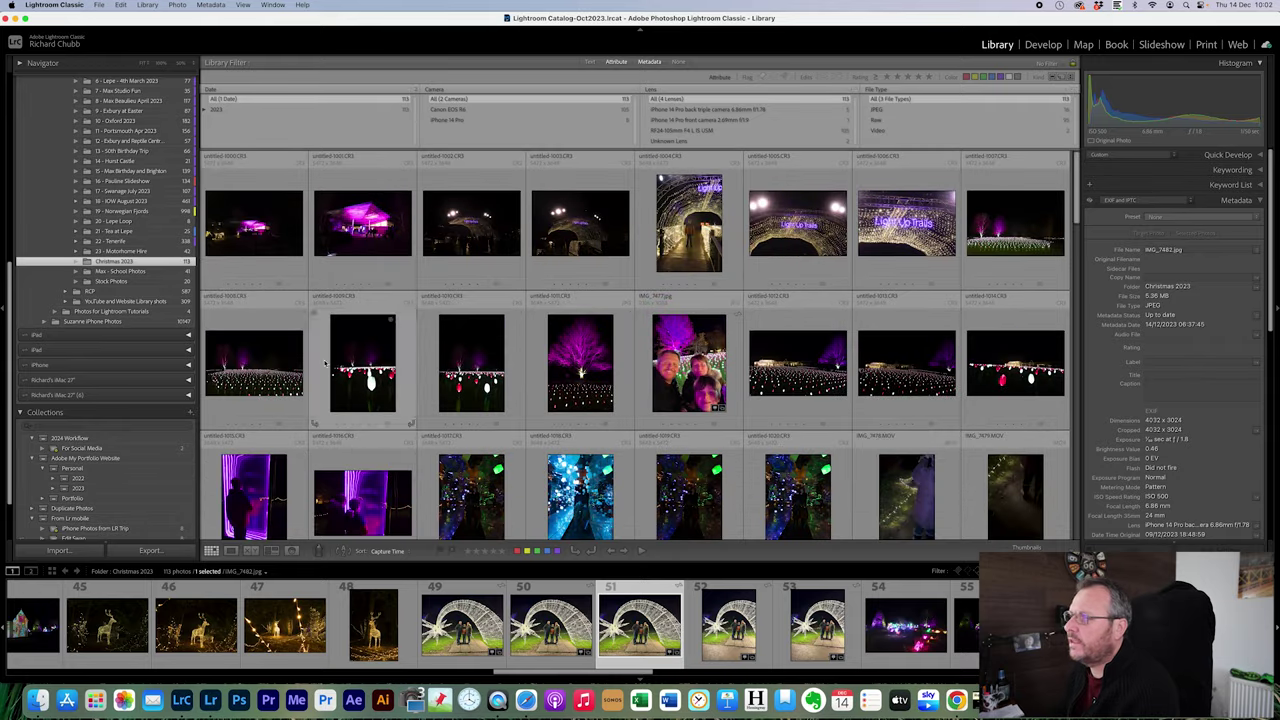
scroll(562, 371, down, 3)
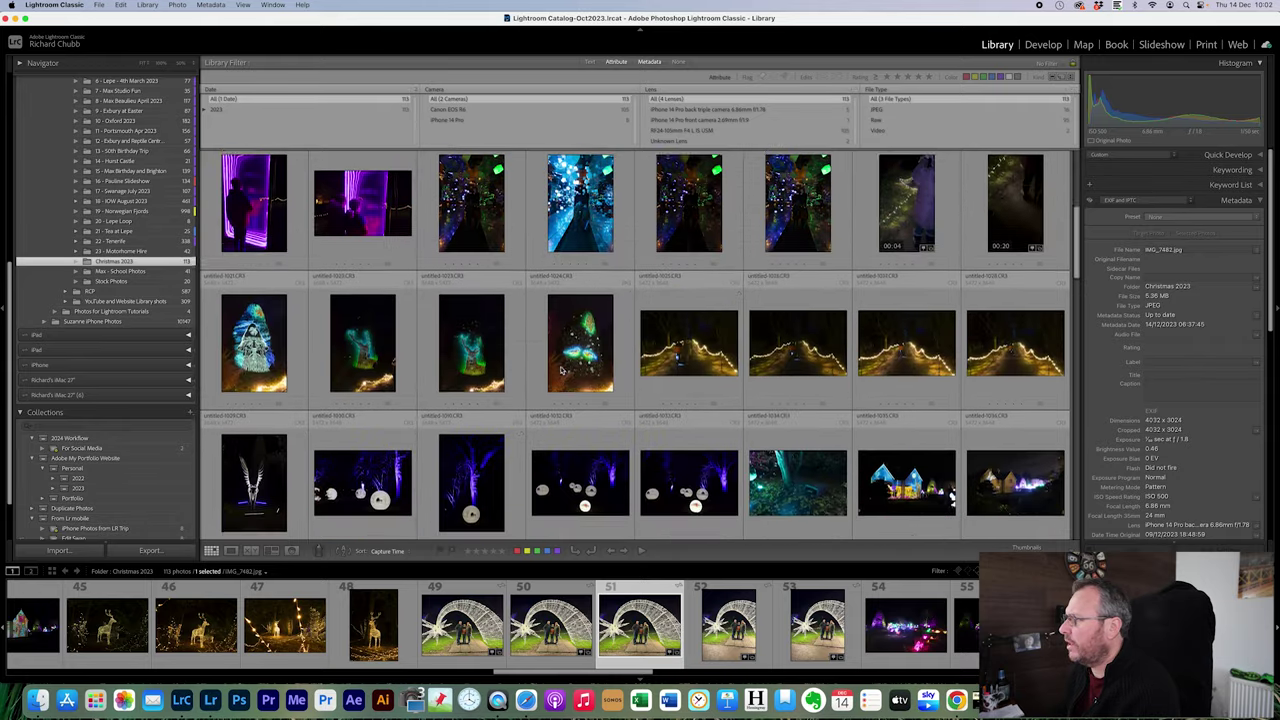
scroll(562, 371, down, 5)
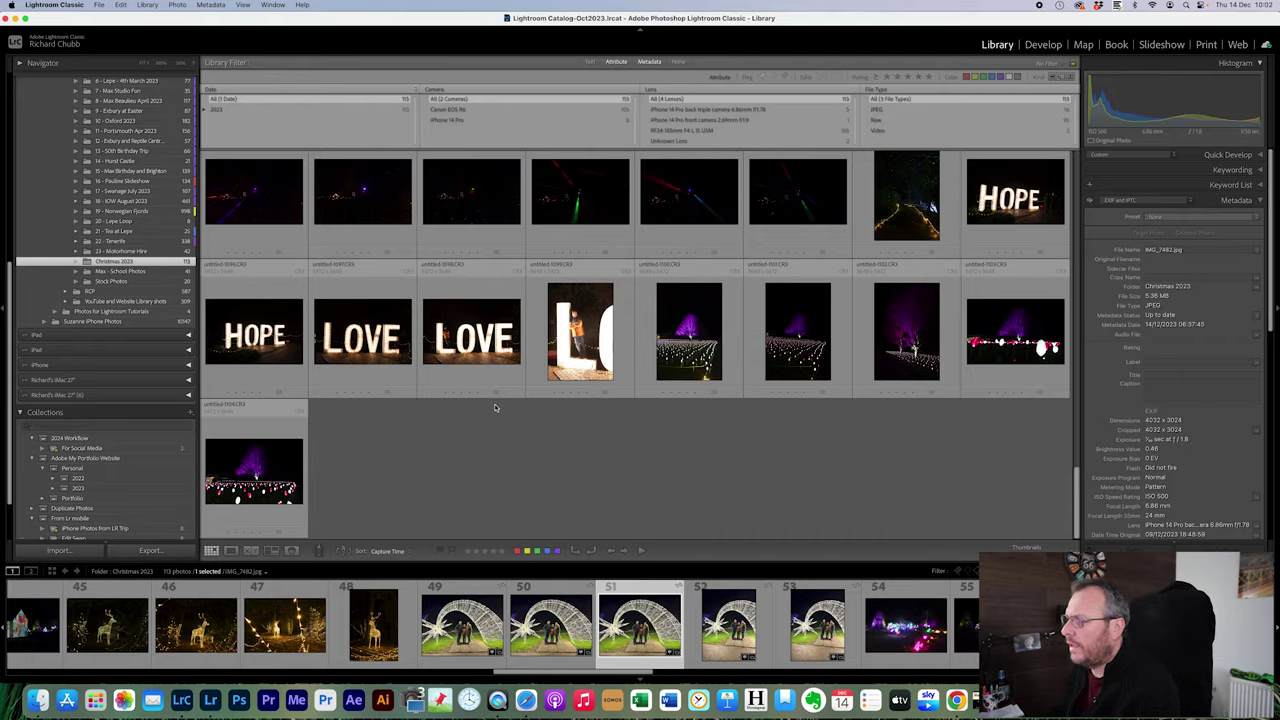
scroll(494, 407, up, 10)
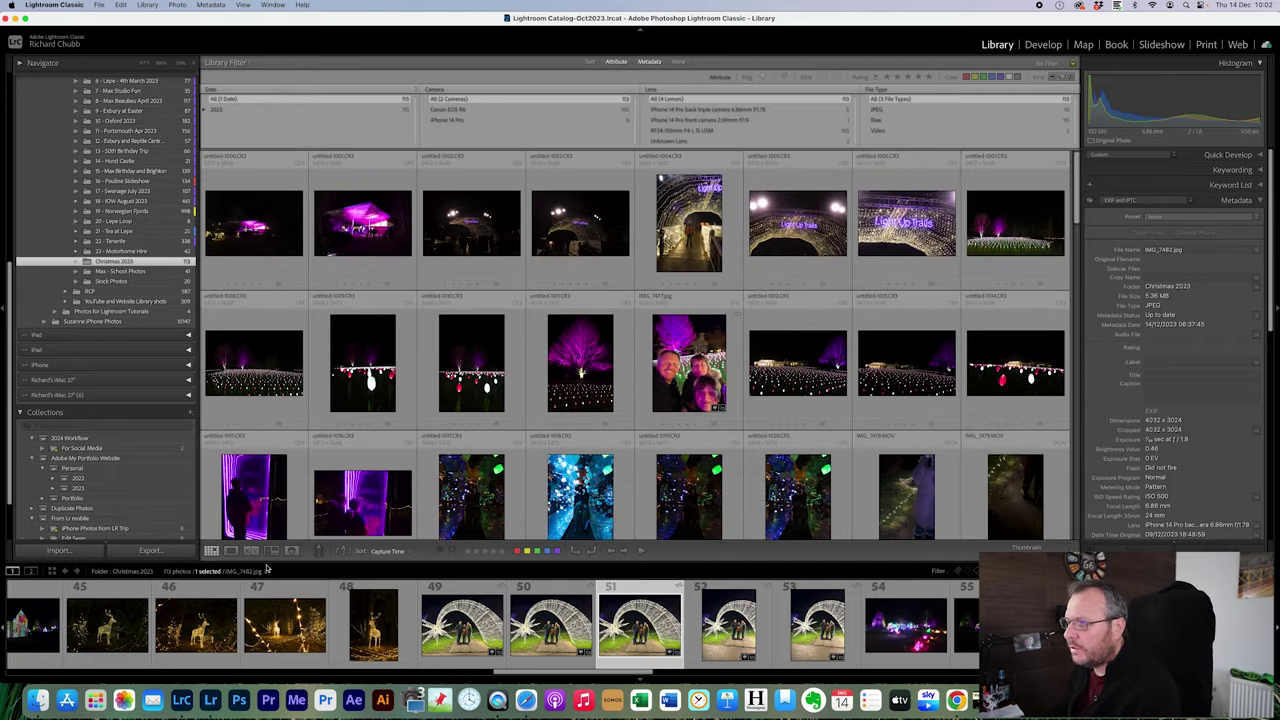
Cull the first seven photos in Loupe view, rejecting numbers 1, 3, 4 and 7 and picking 2, 5 and 6
scroll(255, 630, up, 5)
scroll(255, 630, up, 5)
double_click(58, 625)
key(Right)
key(Left)
key(Right)
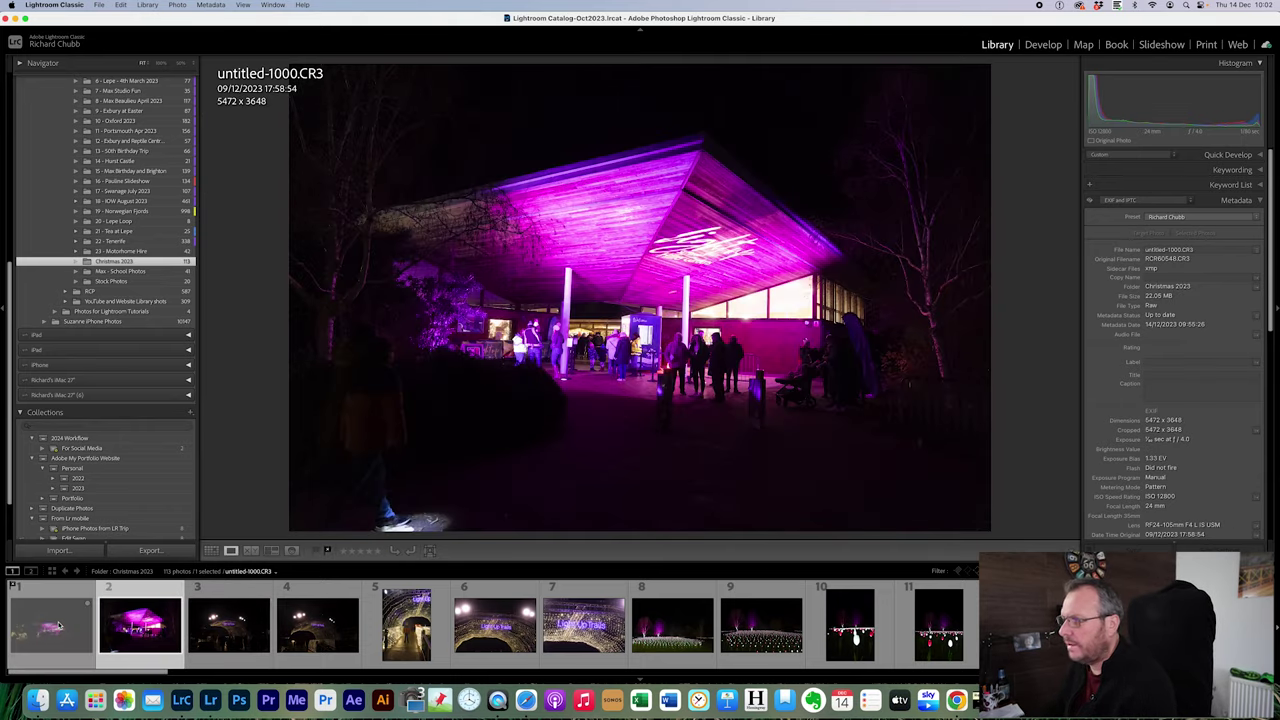
key(Right)
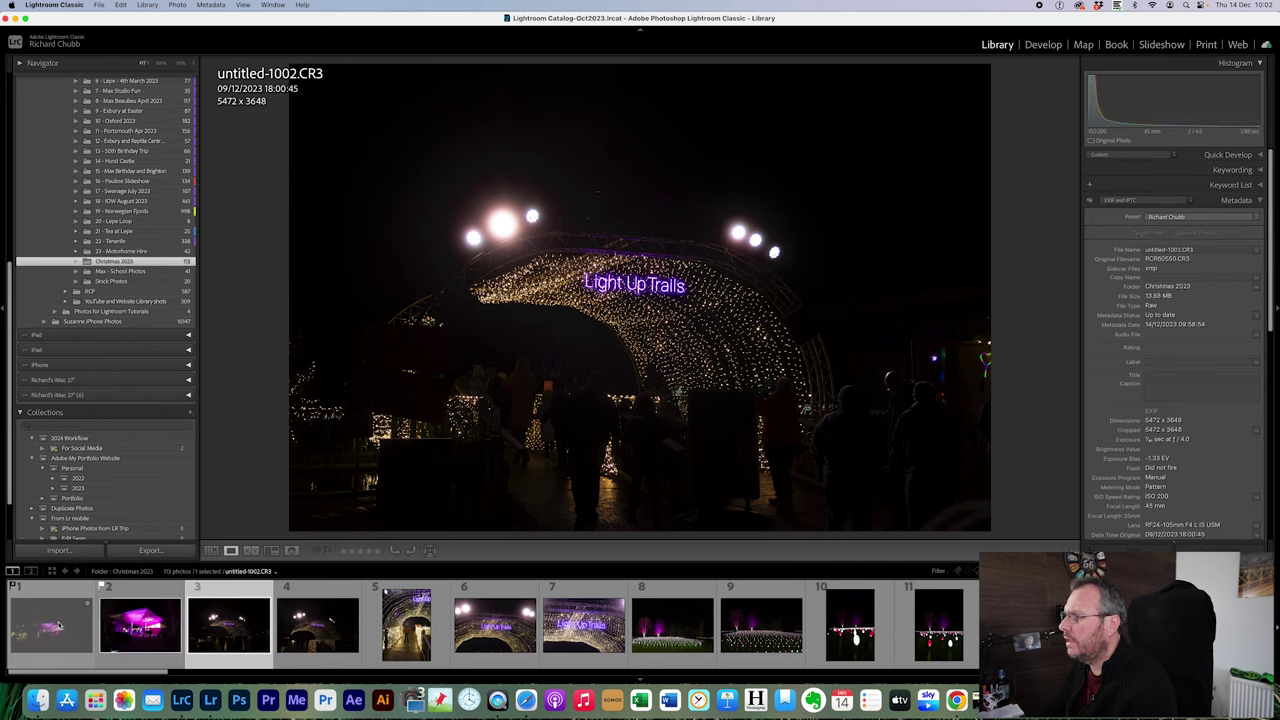
key(x)
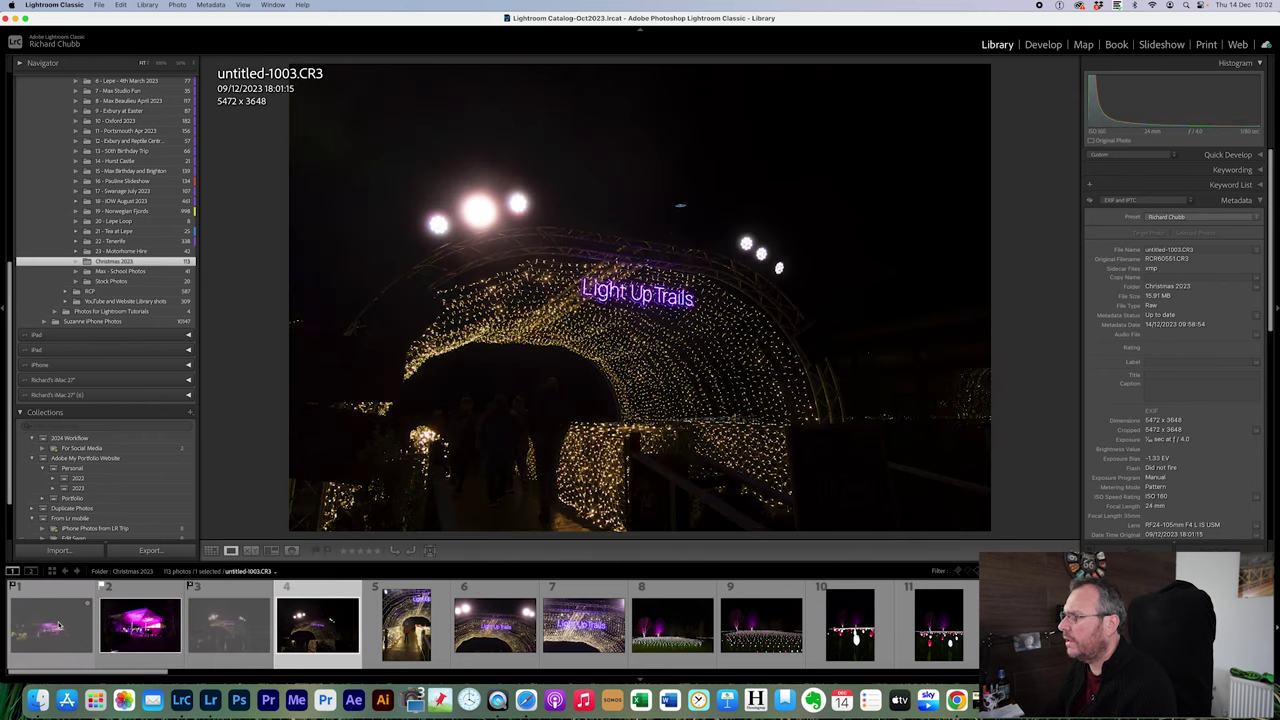
key(x)
key(Right)
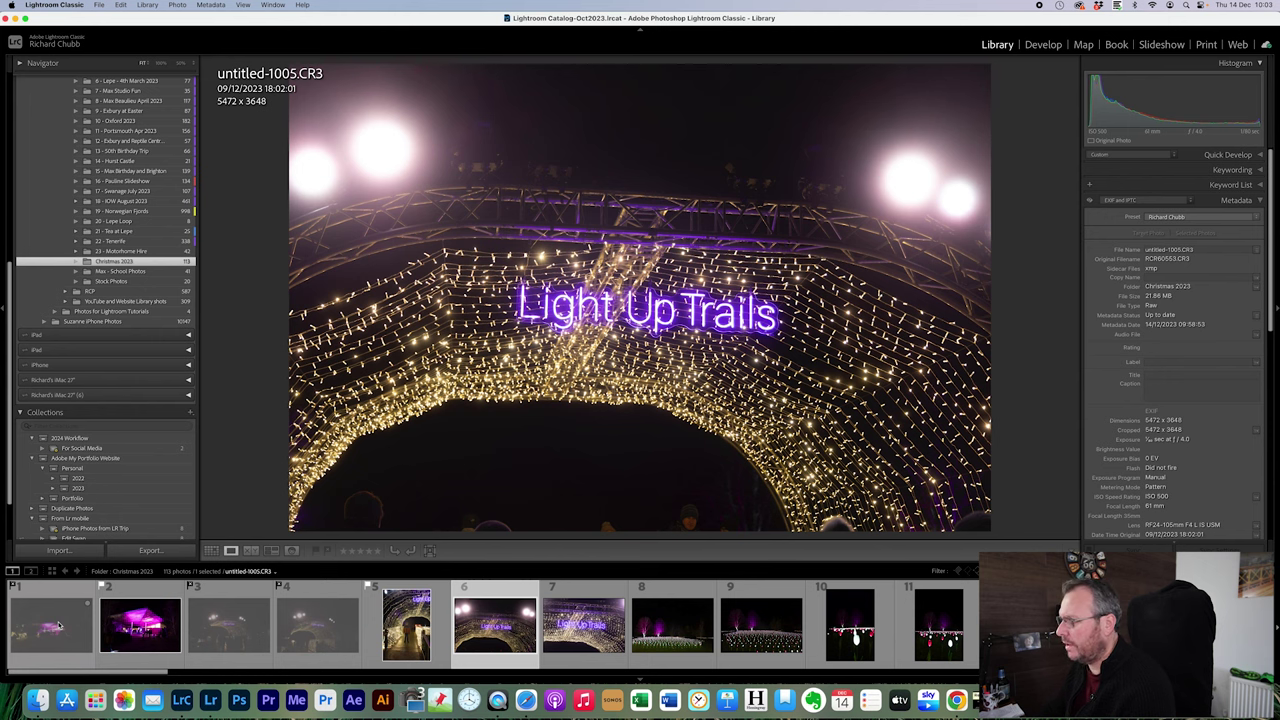
key(Right)
key(x)
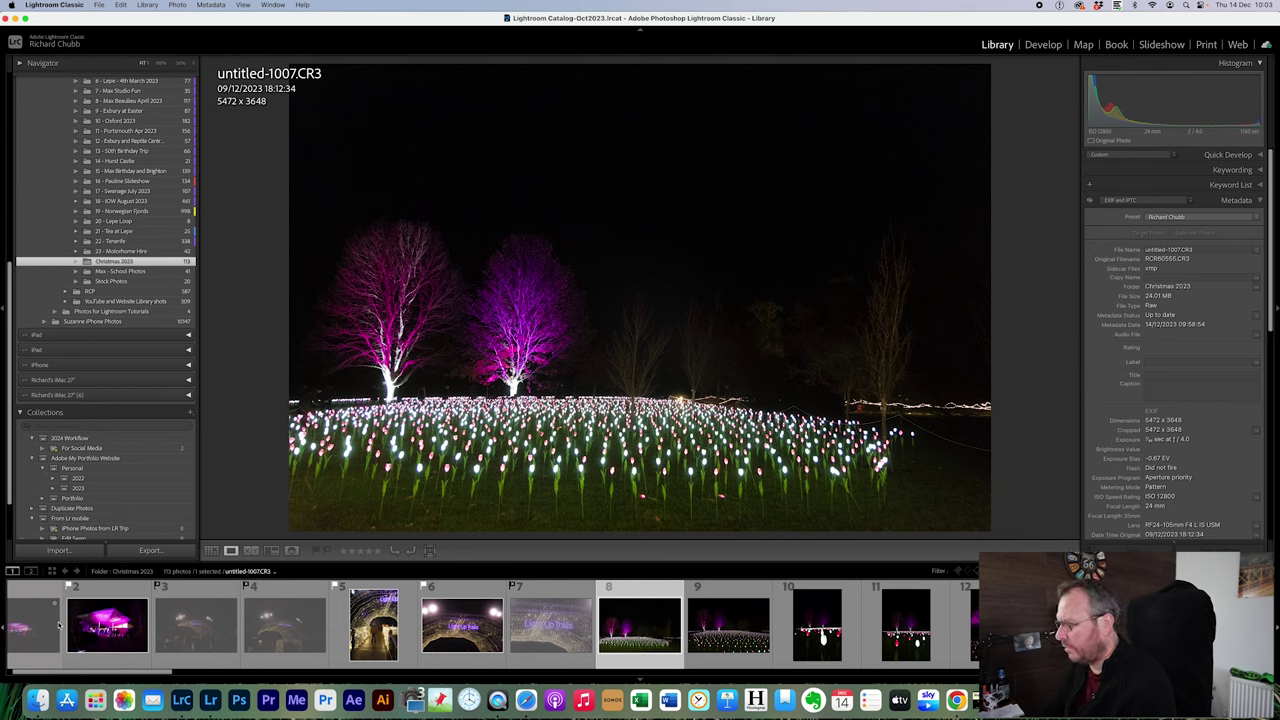
Work through the photos from number 8 up to the LOVE sign shots, flagging each as pick or reject, and filter the filmstrip by flag
key(Right)
key(Right)
key(Right)
key(Right)
key(Right)
key(Right)
key(Right)
key(Right)
key(x)
key(Right)
key(Right)
key(Right)
key(Right)
key(Right)
key(Right)
key(Right)
key(Right)
key(Right)
key(Right)
key(Right)
key(Right)
key(Right)
key(Right)
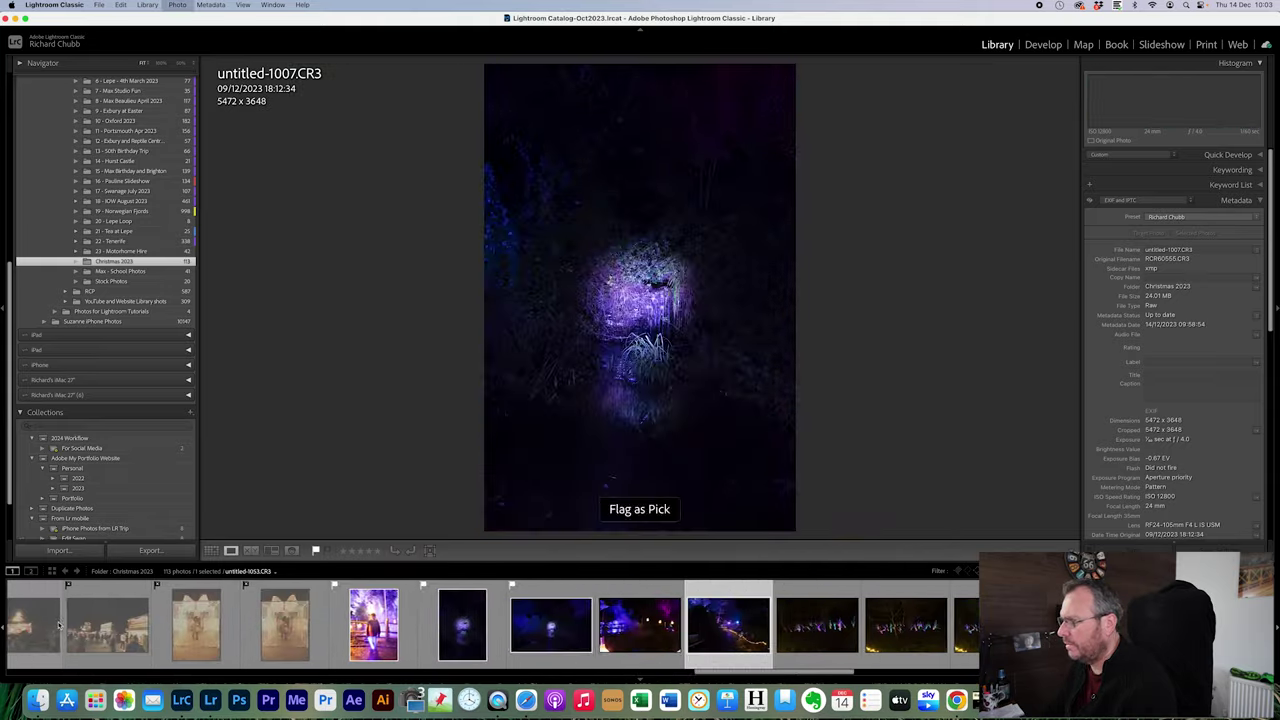
key(x)
key(Right)
key(Right)
key(Right)
key(Right)
key(Right)
key(Right)
key(Right)
key(Right)
key(Right)
key(Right)
key(Right)
key(Right)
key(Right)
key(Right)
key(Right)
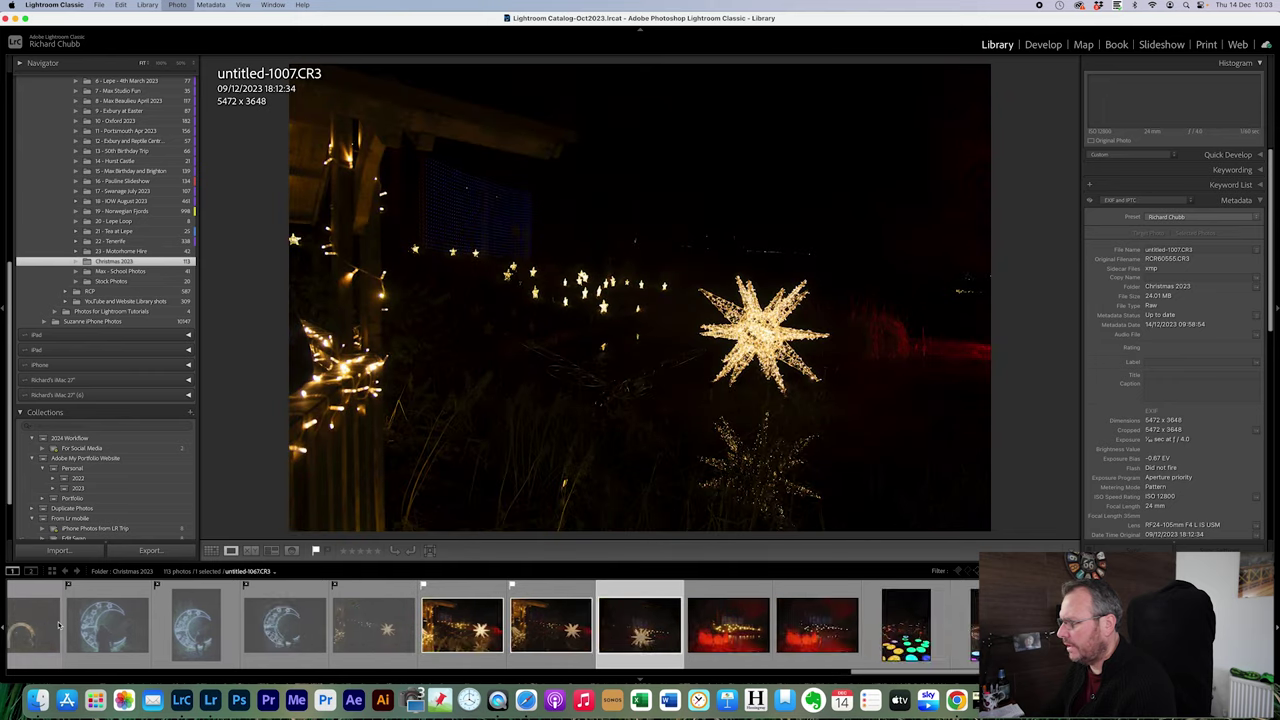
key(Right)
key(Right)
key(Right)
key(Right)
key(Right)
key(Right)
key(Right)
key(Right)
key(Right)
key(Right)
key(Right)
key(Right)
key(Right)
key(Right)
key(Right)
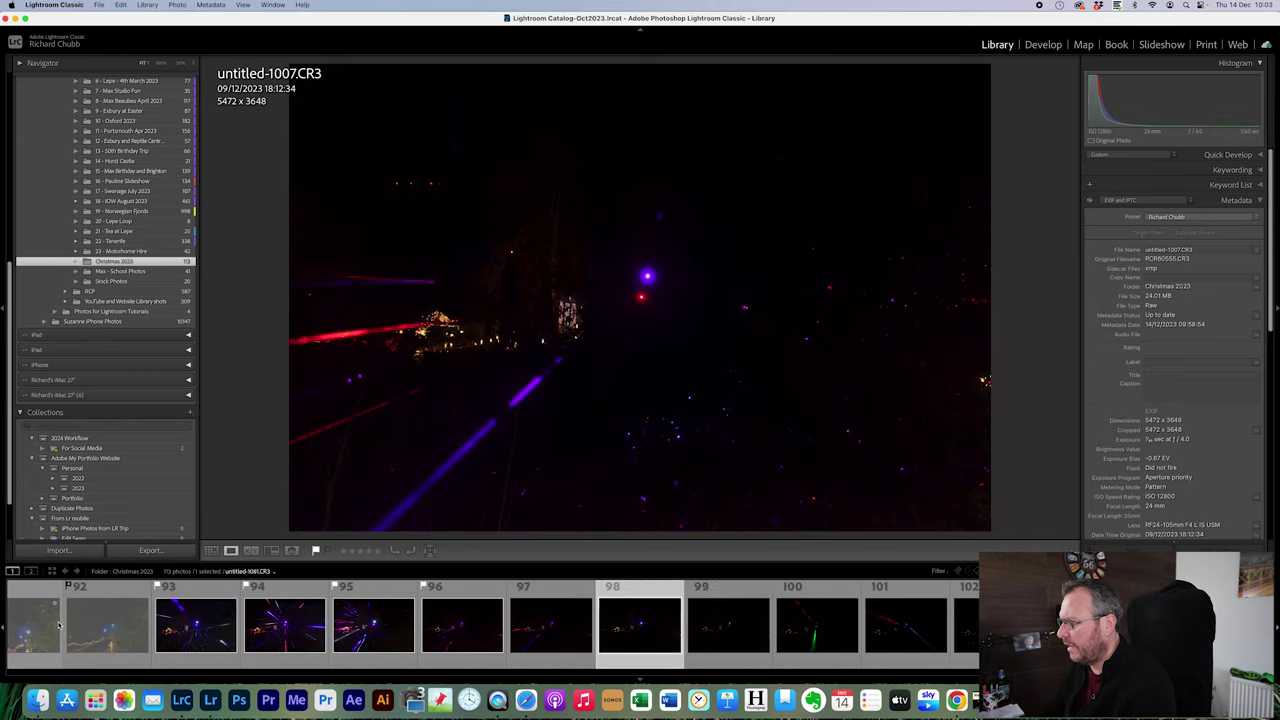
key(Right)
key(Right)
key(Right)
key(Right)
key(Right)
key(Right)
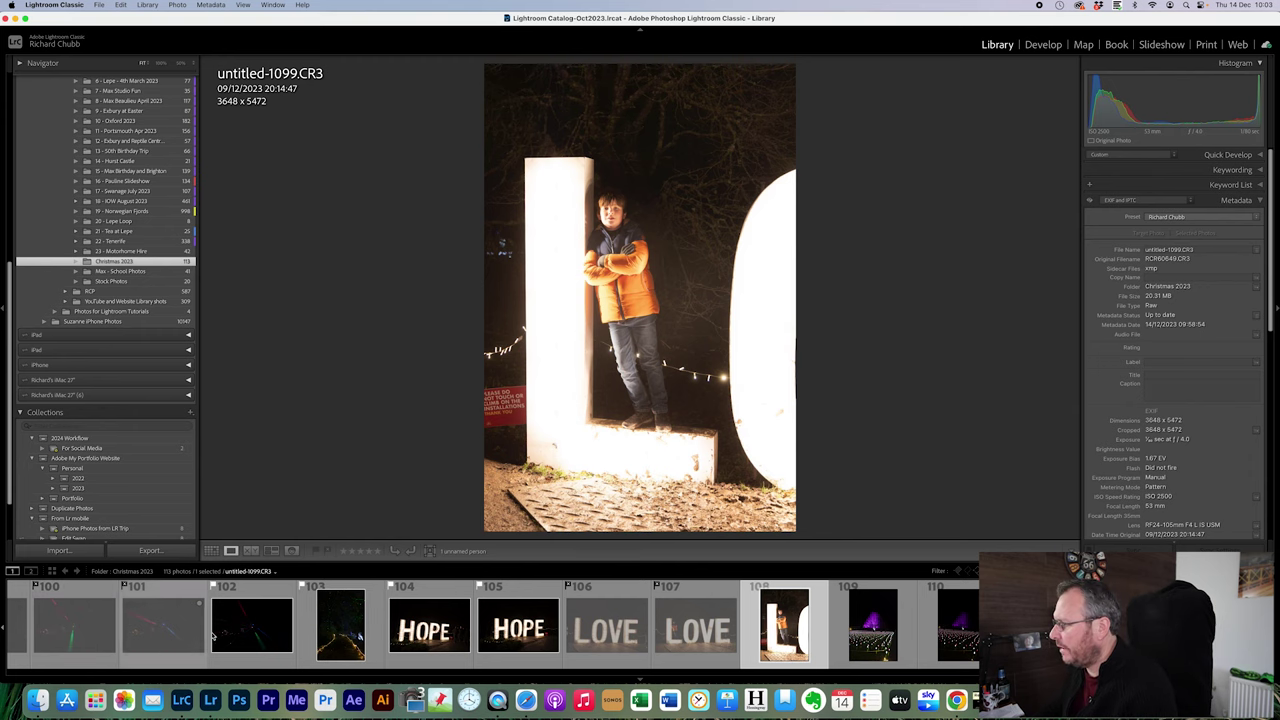
click(958, 571)
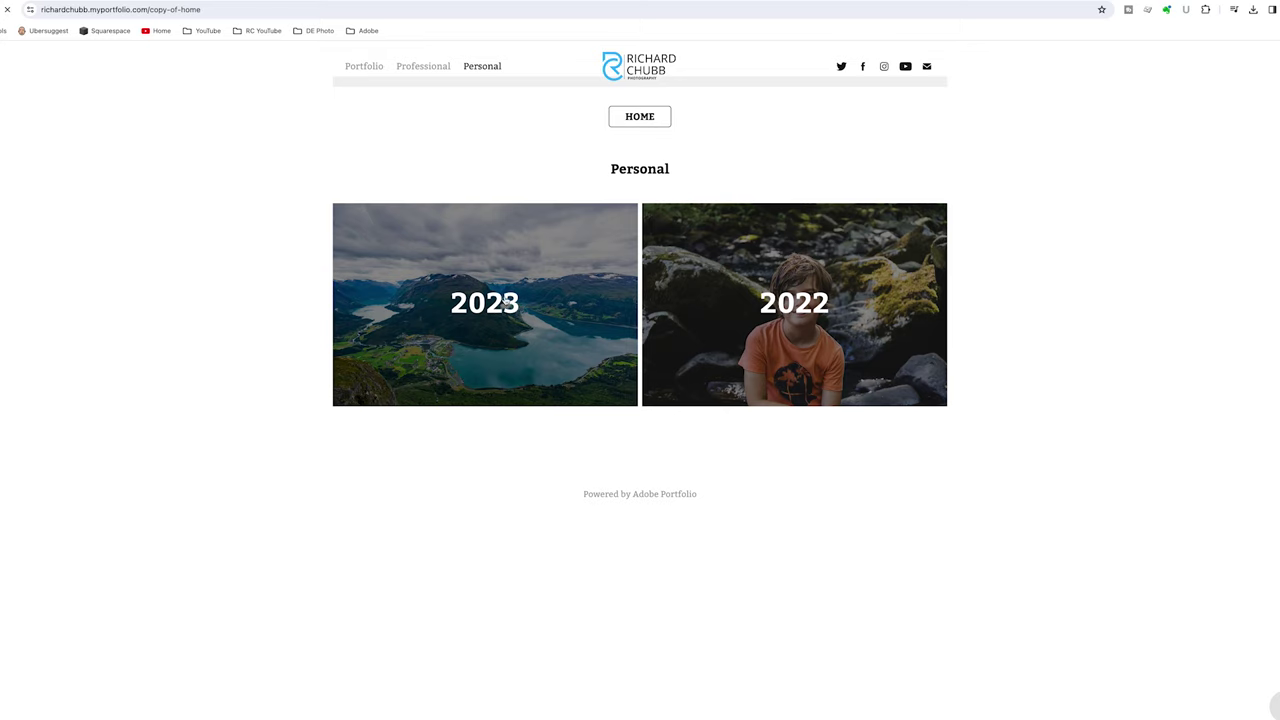
Switch to the online portfolio in the browser and look through the albums on the 2023 personal page
click(505, 300)
scroll(513, 298, down, 4)
scroll(513, 298, down, 5)
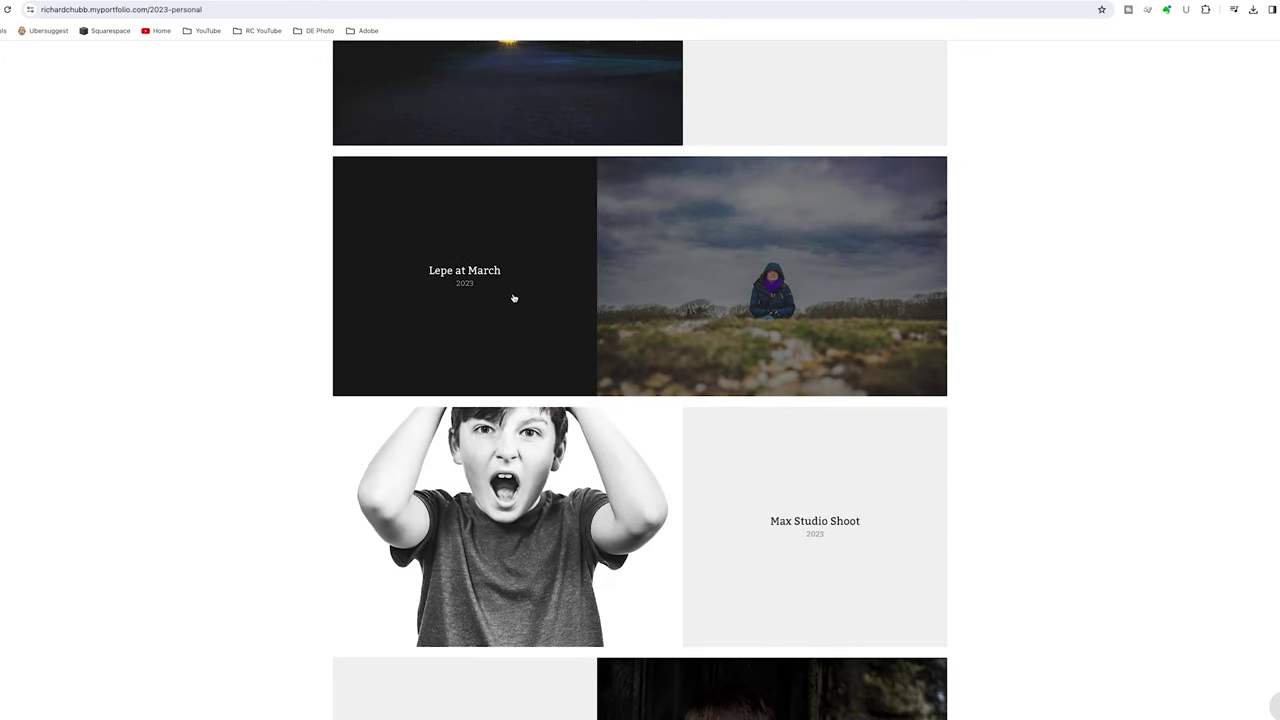
scroll(513, 298, down, 3)
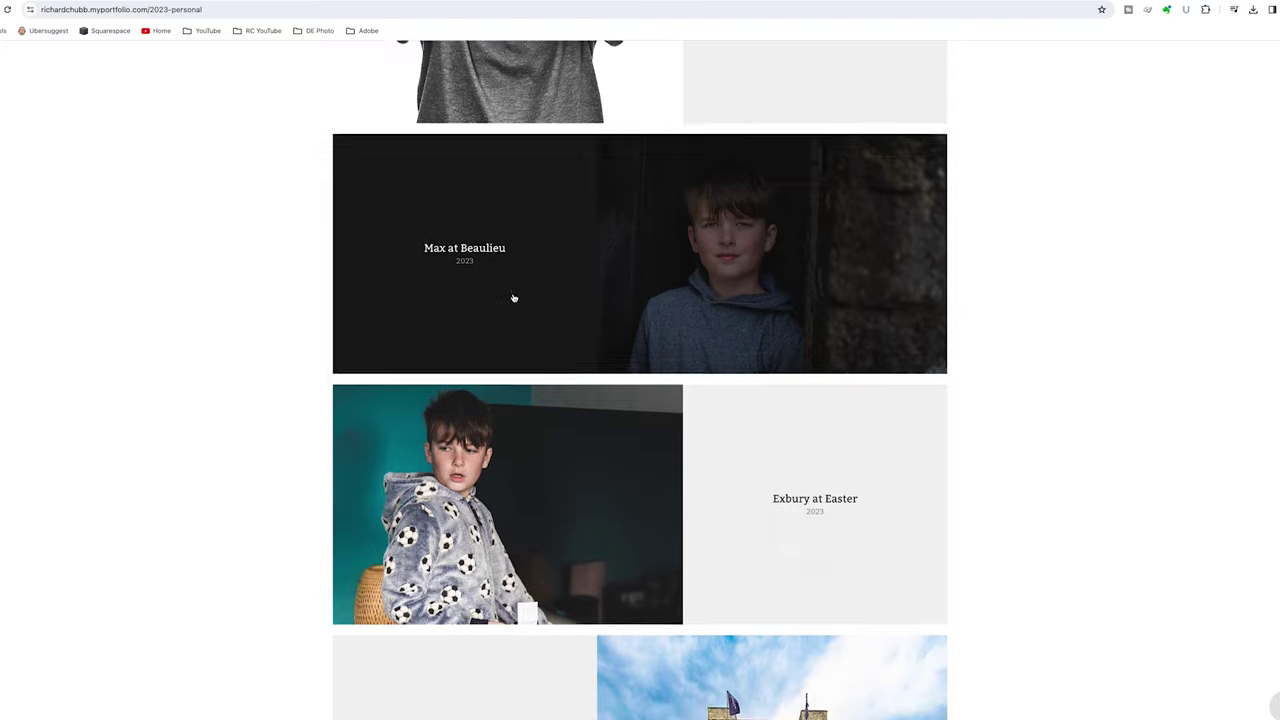
scroll(513, 298, down, 1)
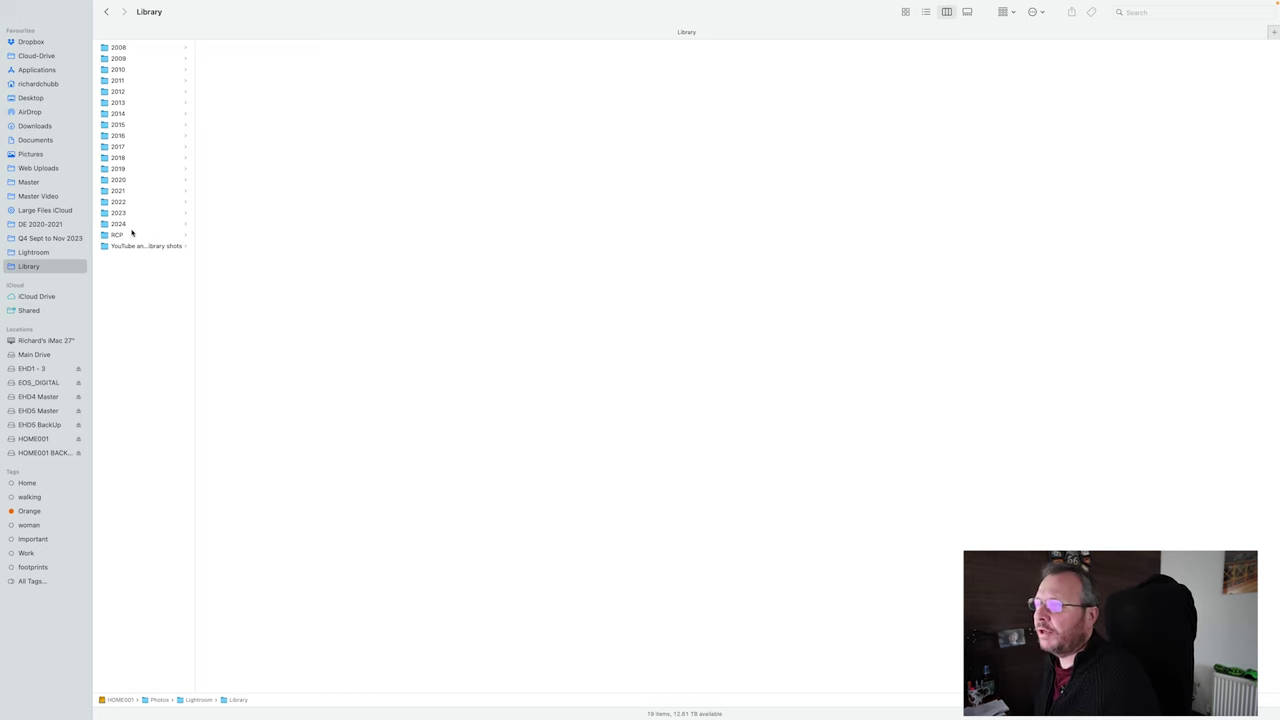
In Finder, inspect the 2024 folder's Template structure, including the 01 Originals and 02 Final JPG Edits subfolders
click(122, 224)
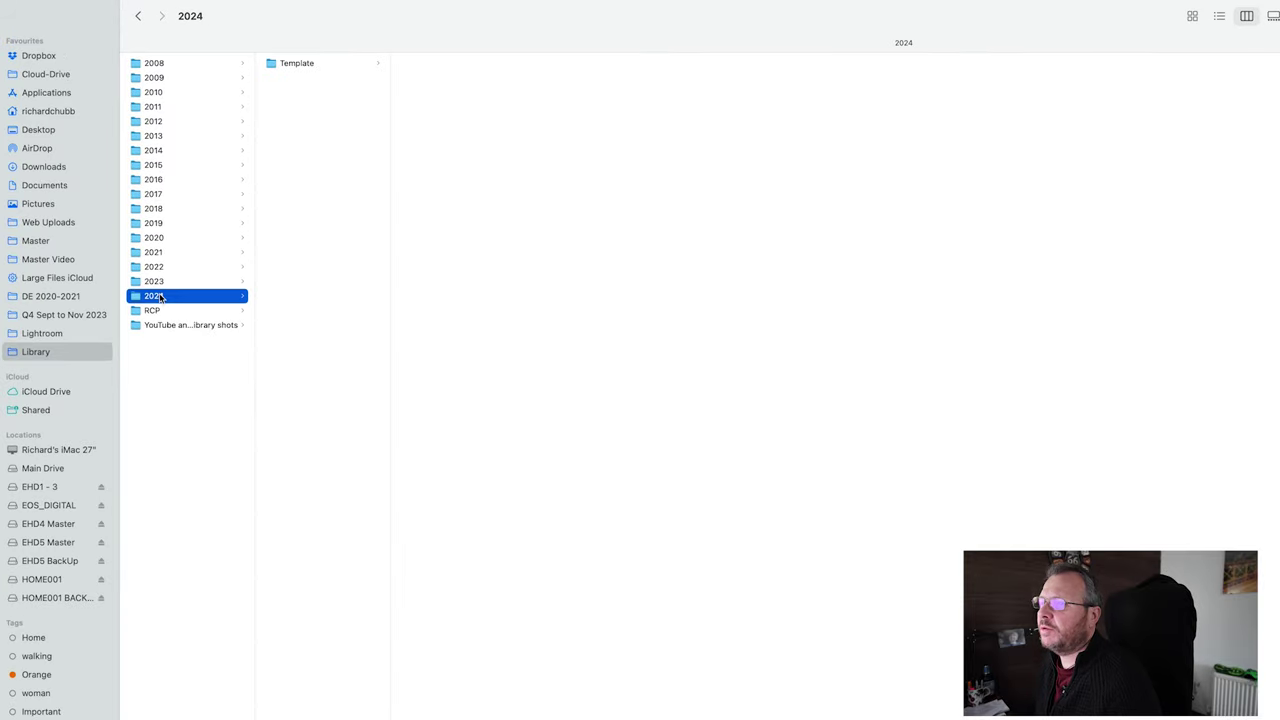
click(285, 66)
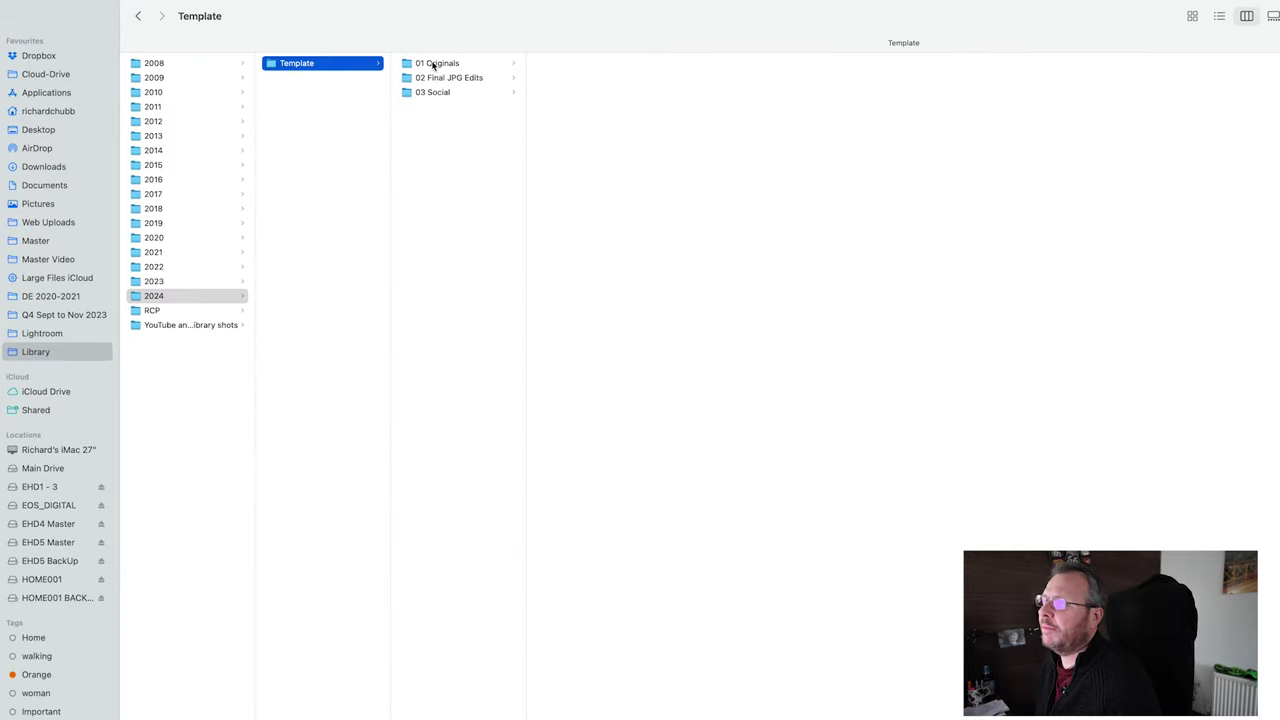
click(433, 66)
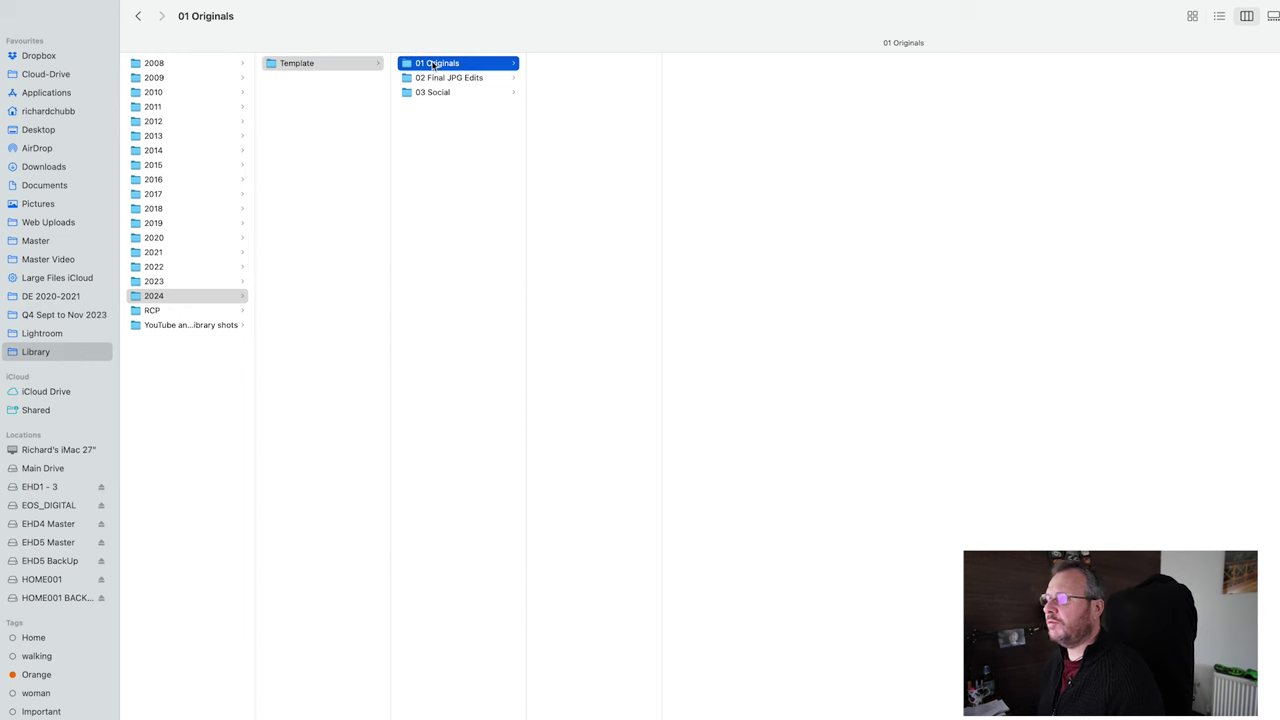
click(439, 80)
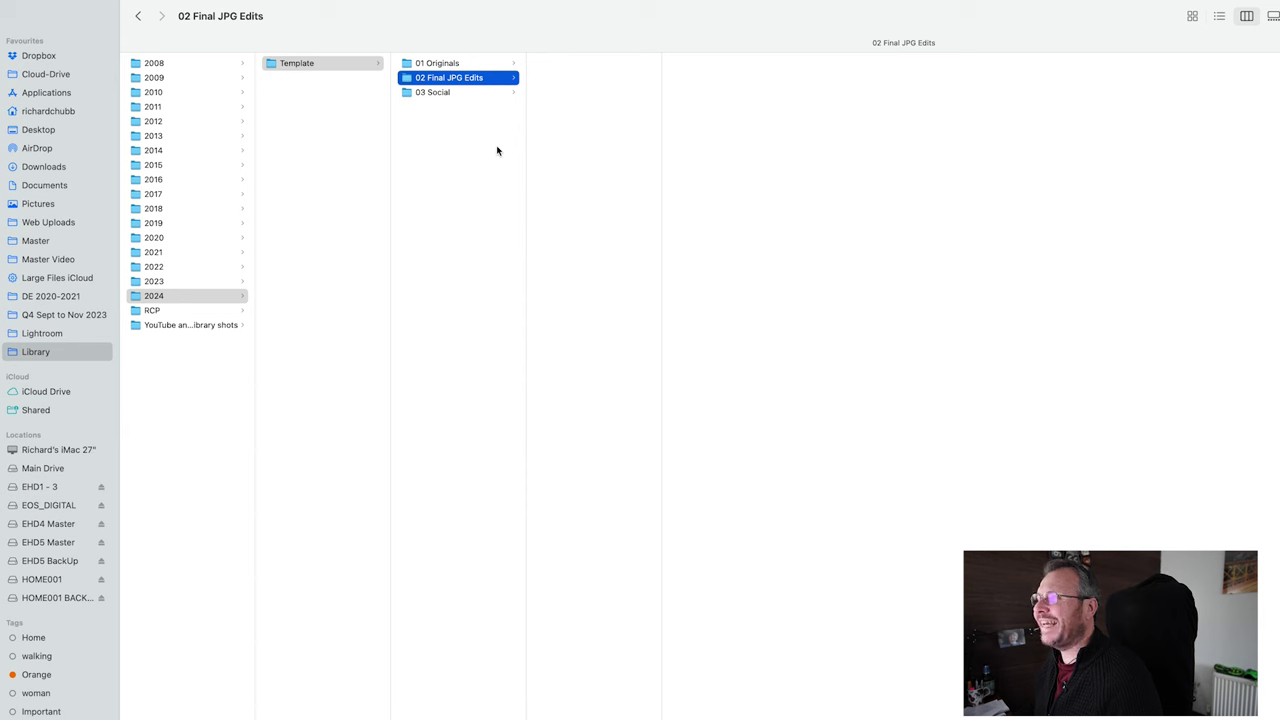
Inspect the 03 Social subfolder of the 2024 template and open the Template folder's name for editing
click(440, 93)
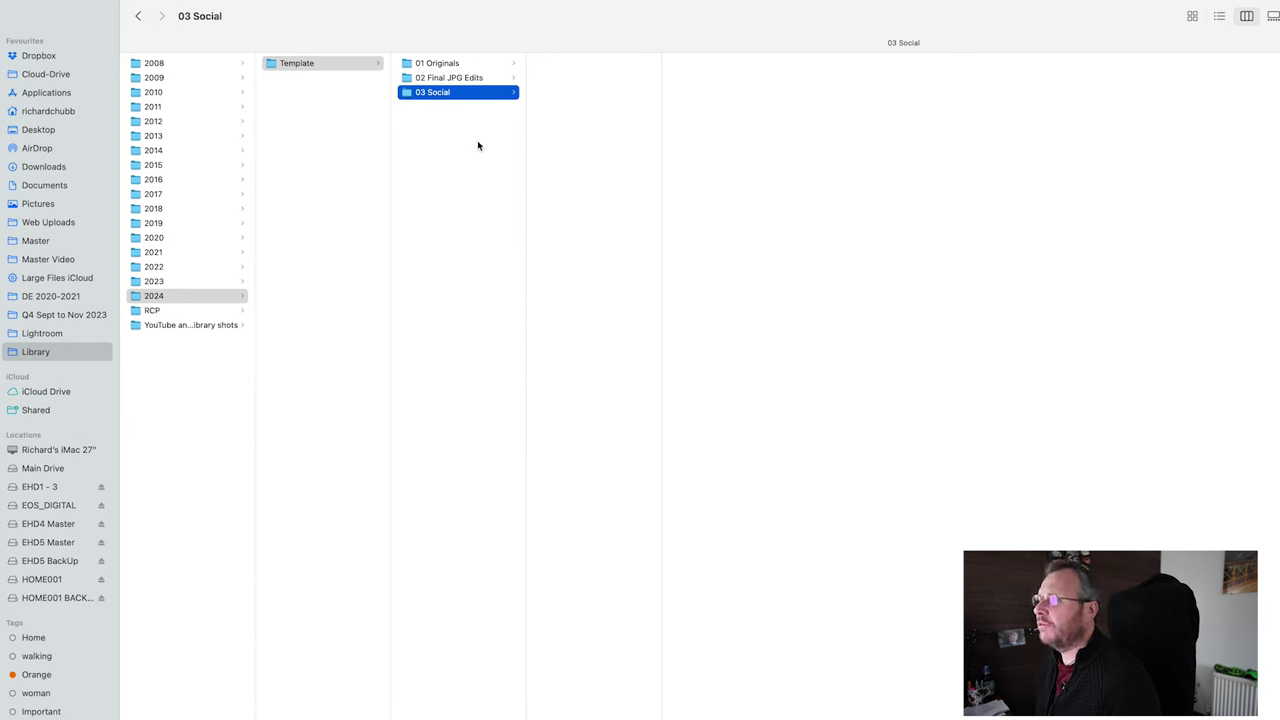
click(314, 66)
click(285, 64)
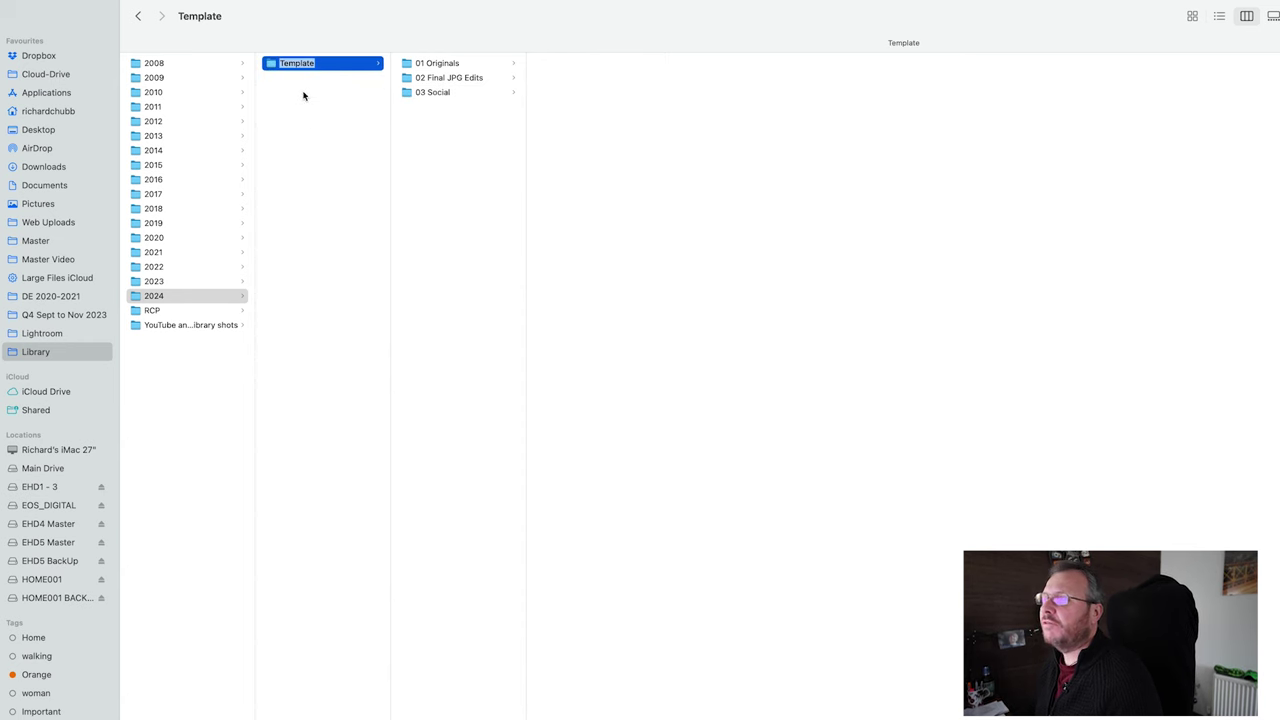
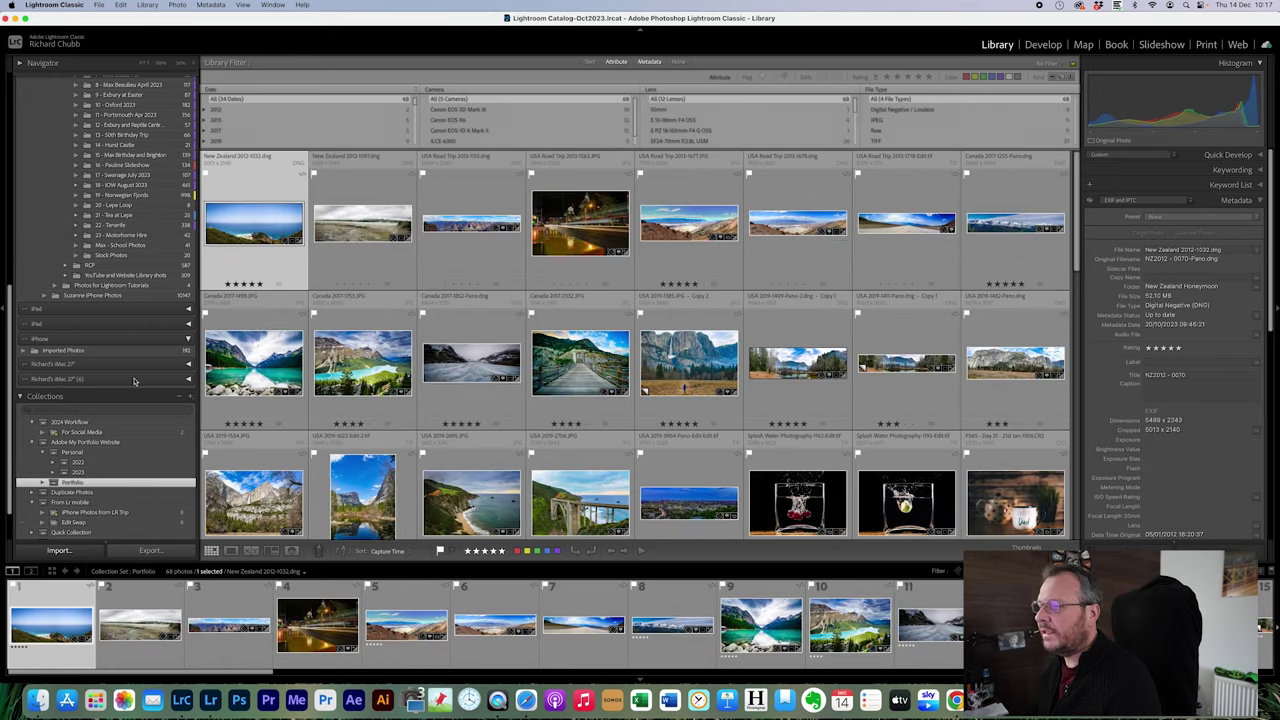
In Lightroom Classic, start an import from the EOS_DIGITAL card with 01 Originals under 2023, 12_08 - Hillier Gardens, as the destination
key(super+shift+i)
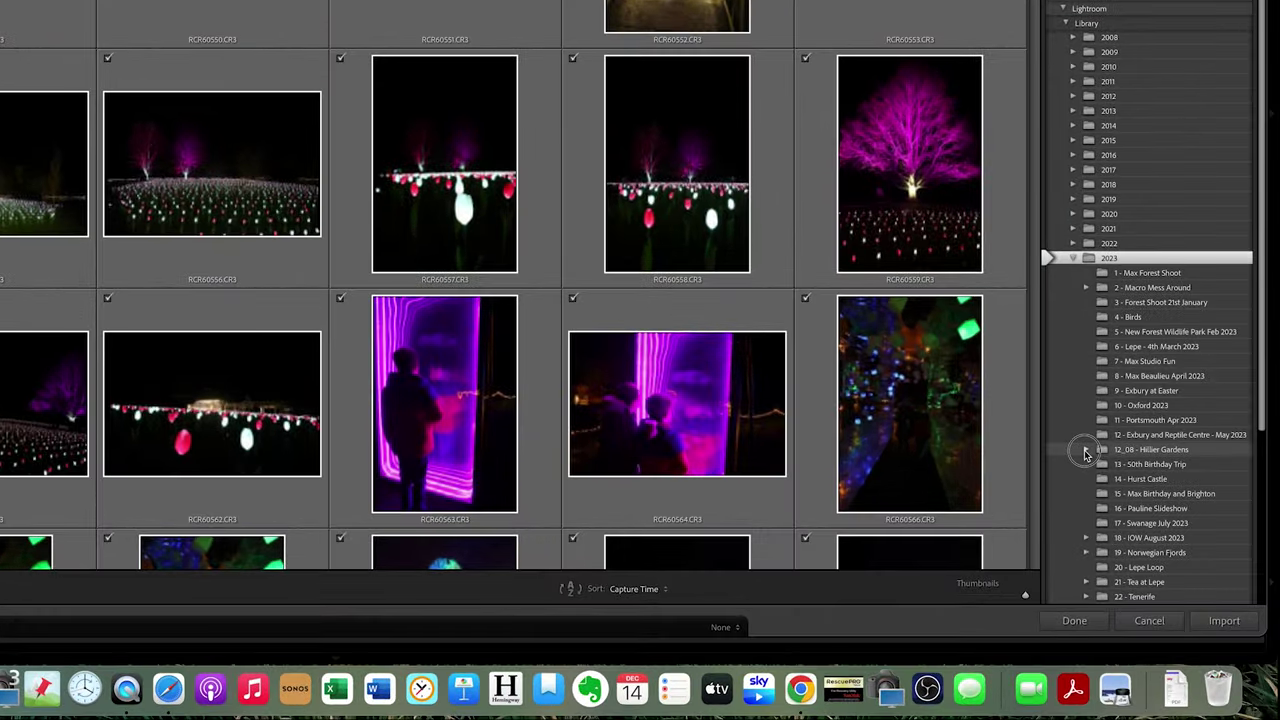
click(1100, 467)
click(1140, 466)
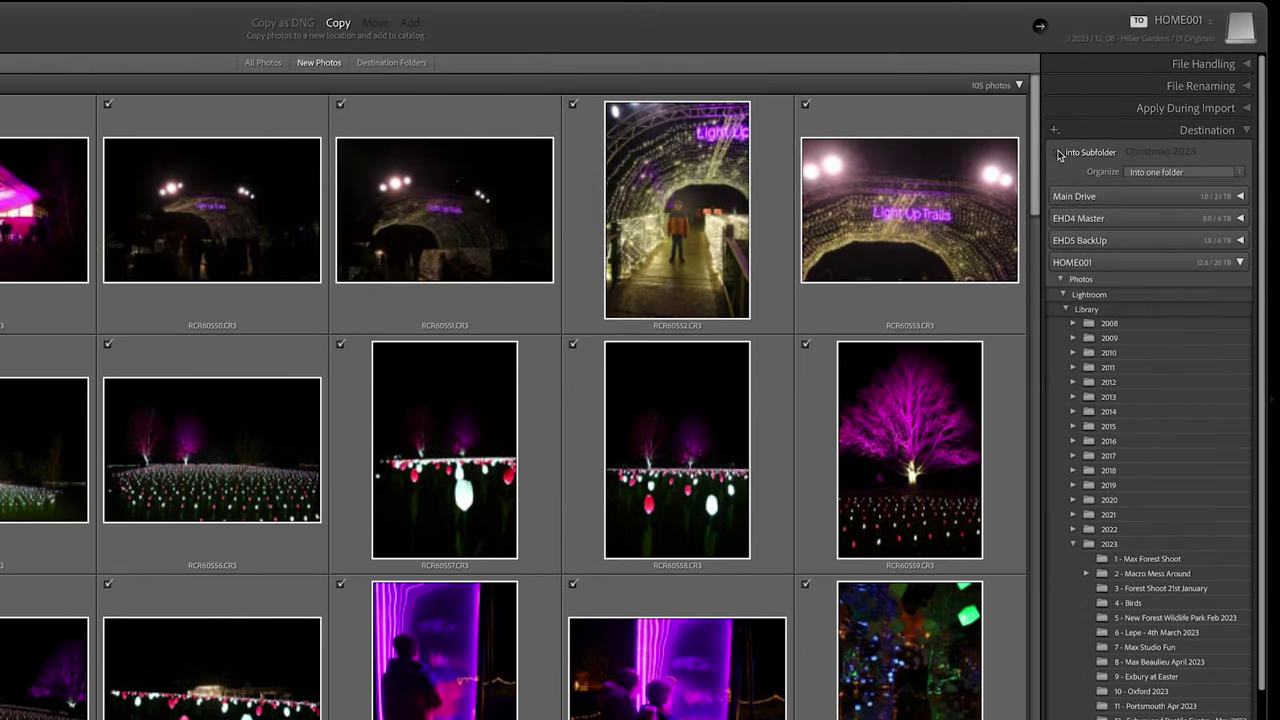
Check the file renaming and destination settings, and import all the new card photos as copies
click(1205, 85)
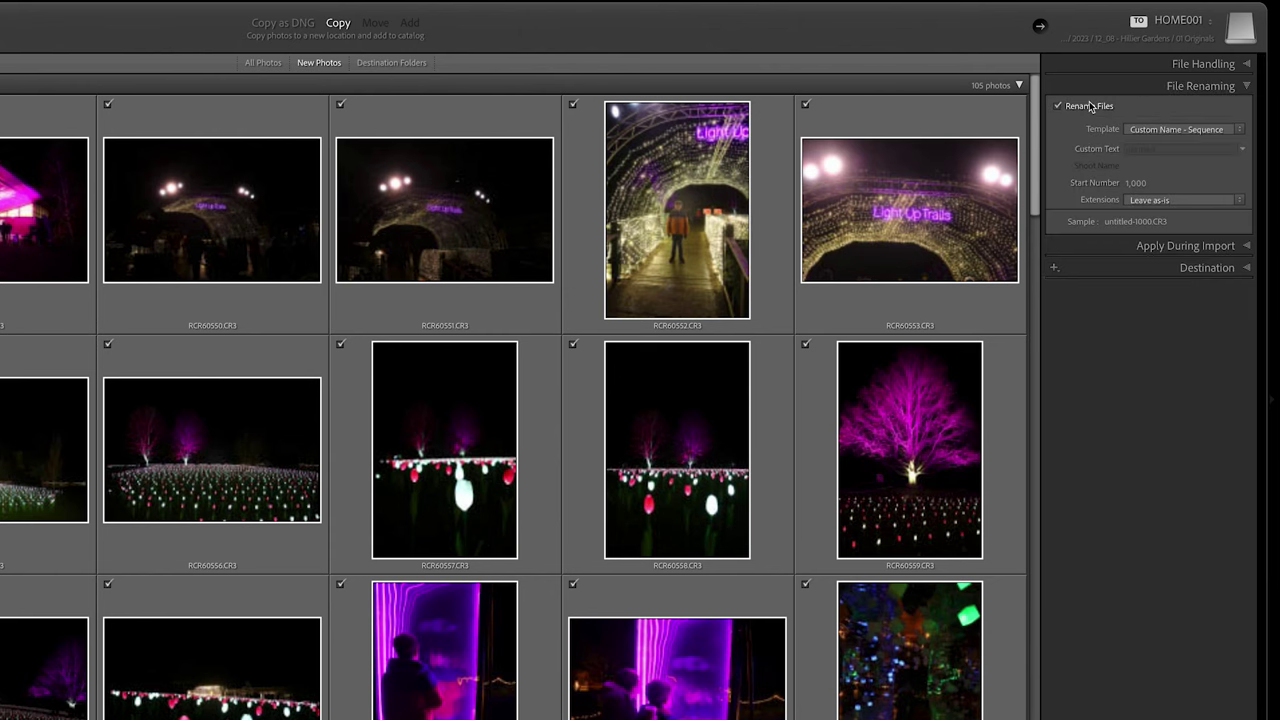
click(1138, 90)
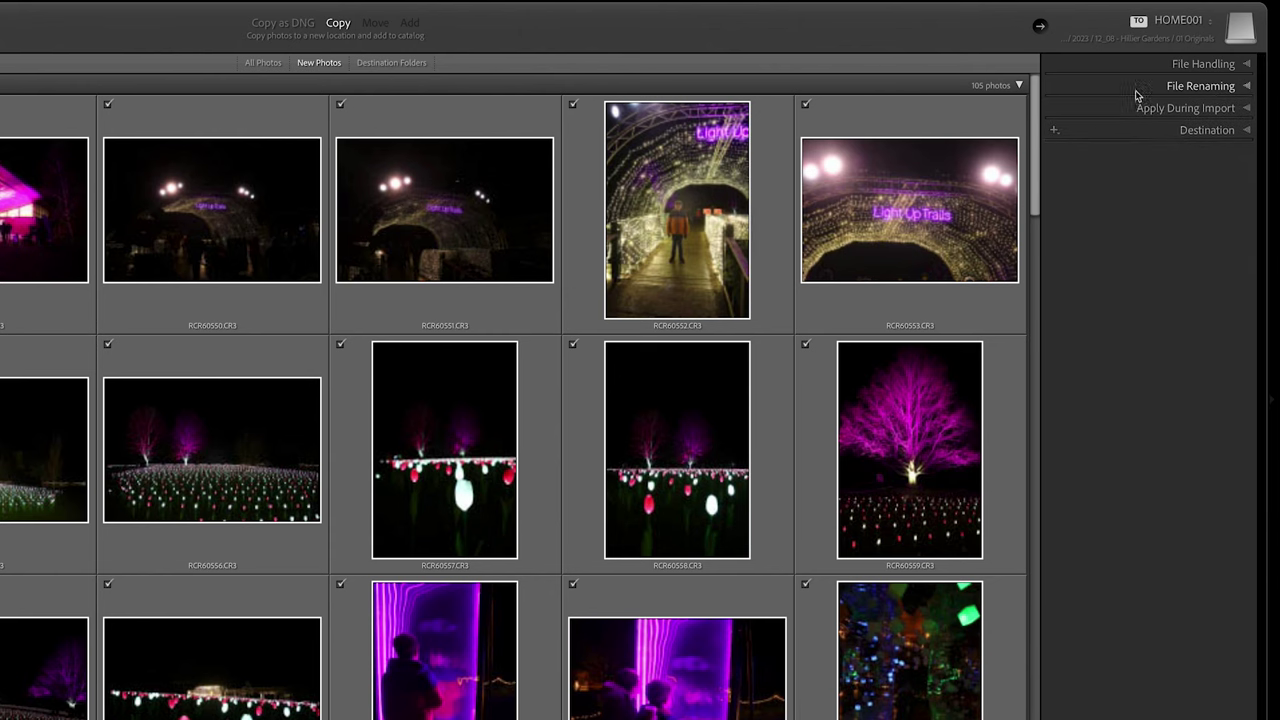
click(1205, 130)
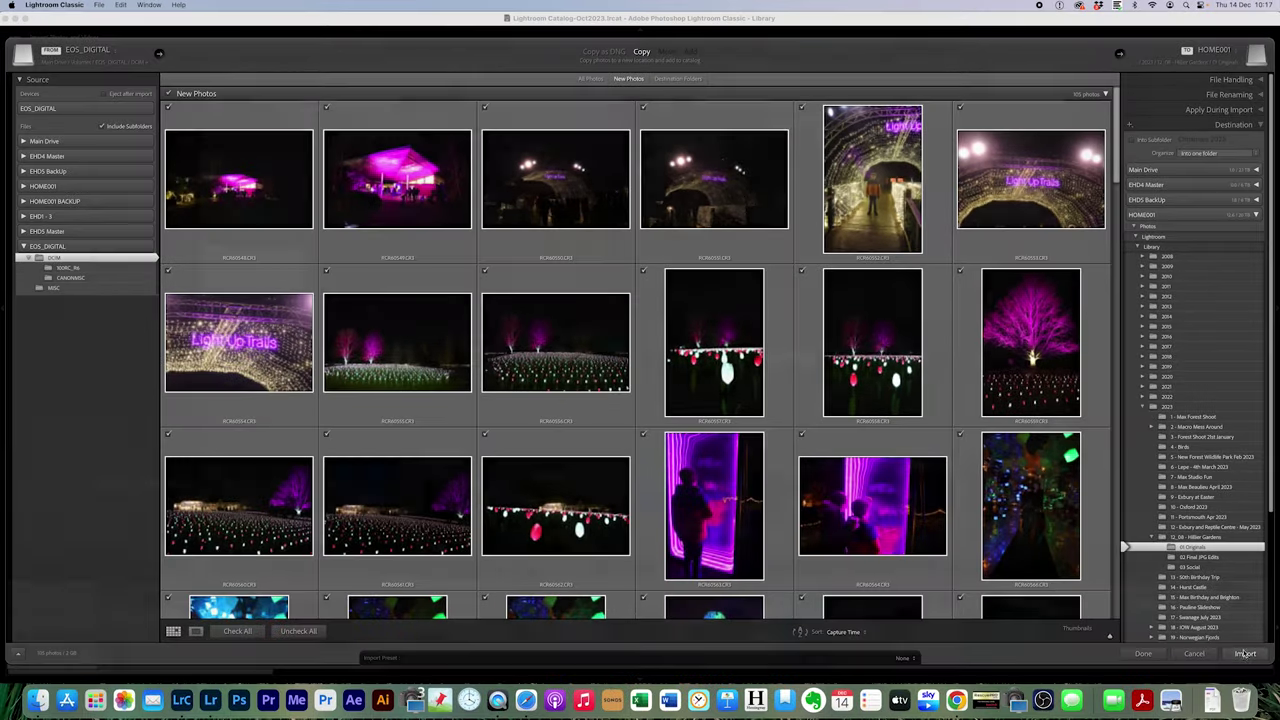
click(1145, 634)
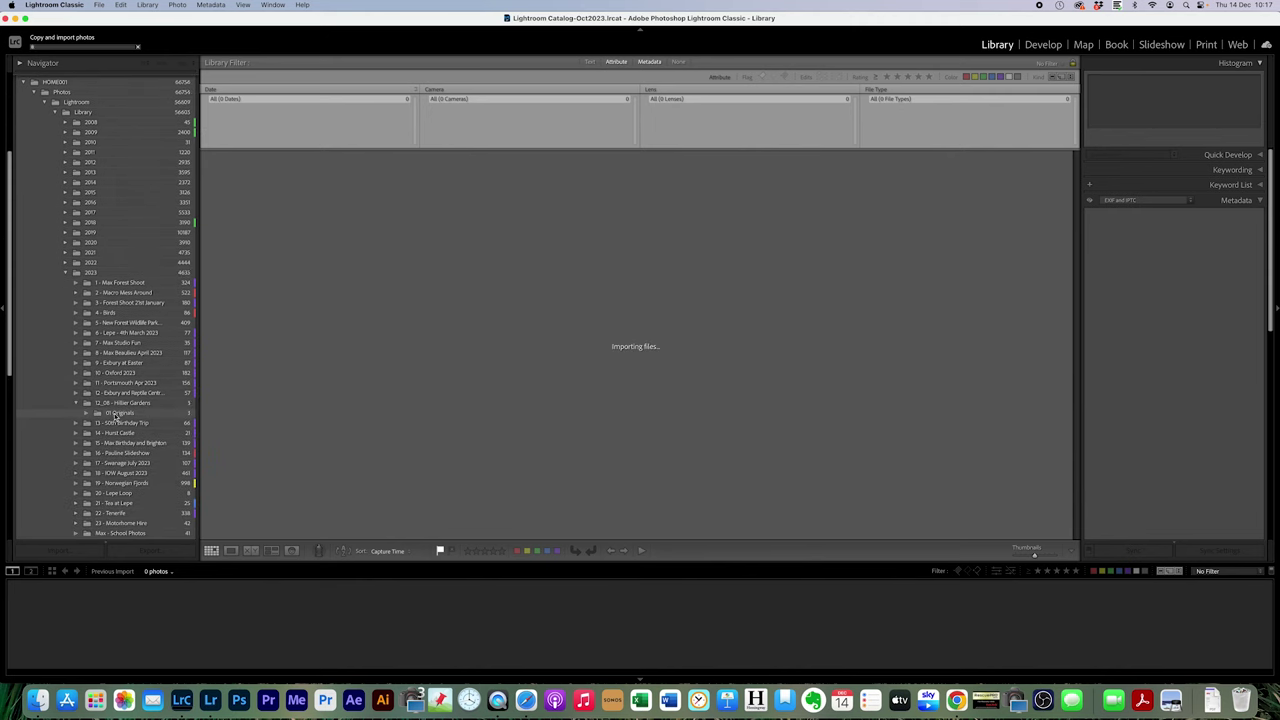
Open the 01 Originals folder under 12_08 - Hillier Gardens and look through the imported photos
click(120, 412)
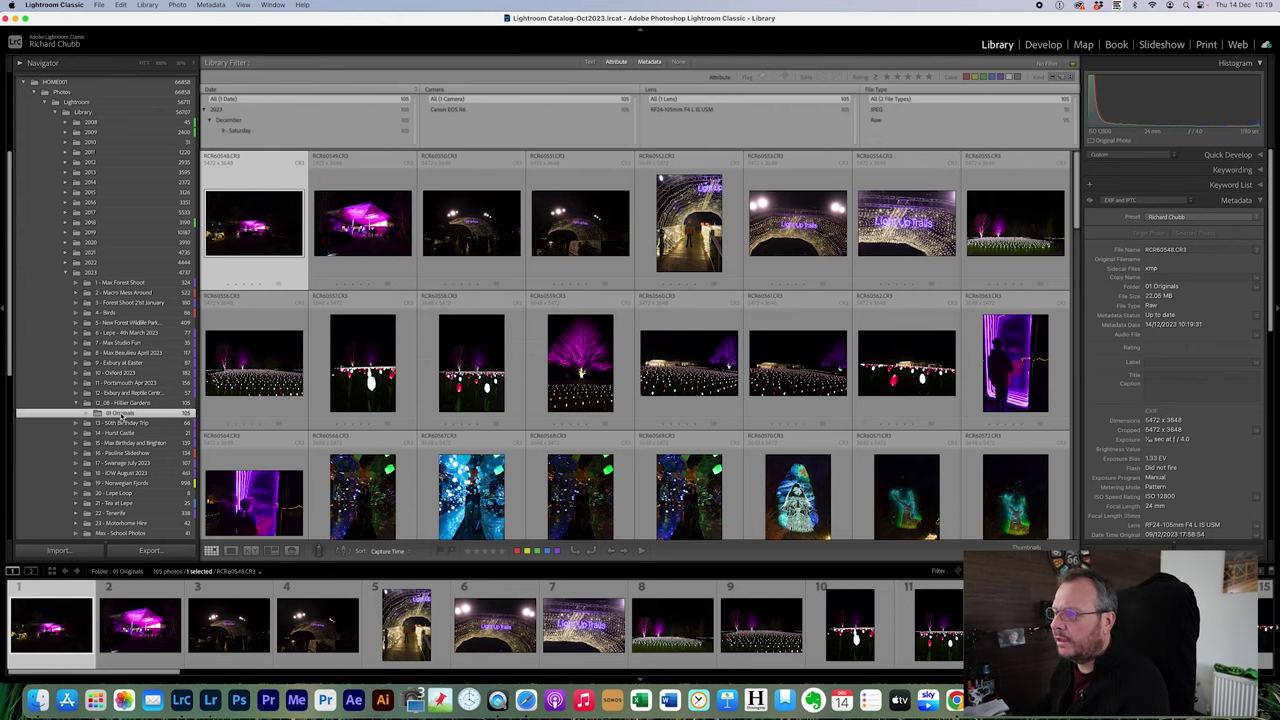
scroll(121, 403, down, 10)
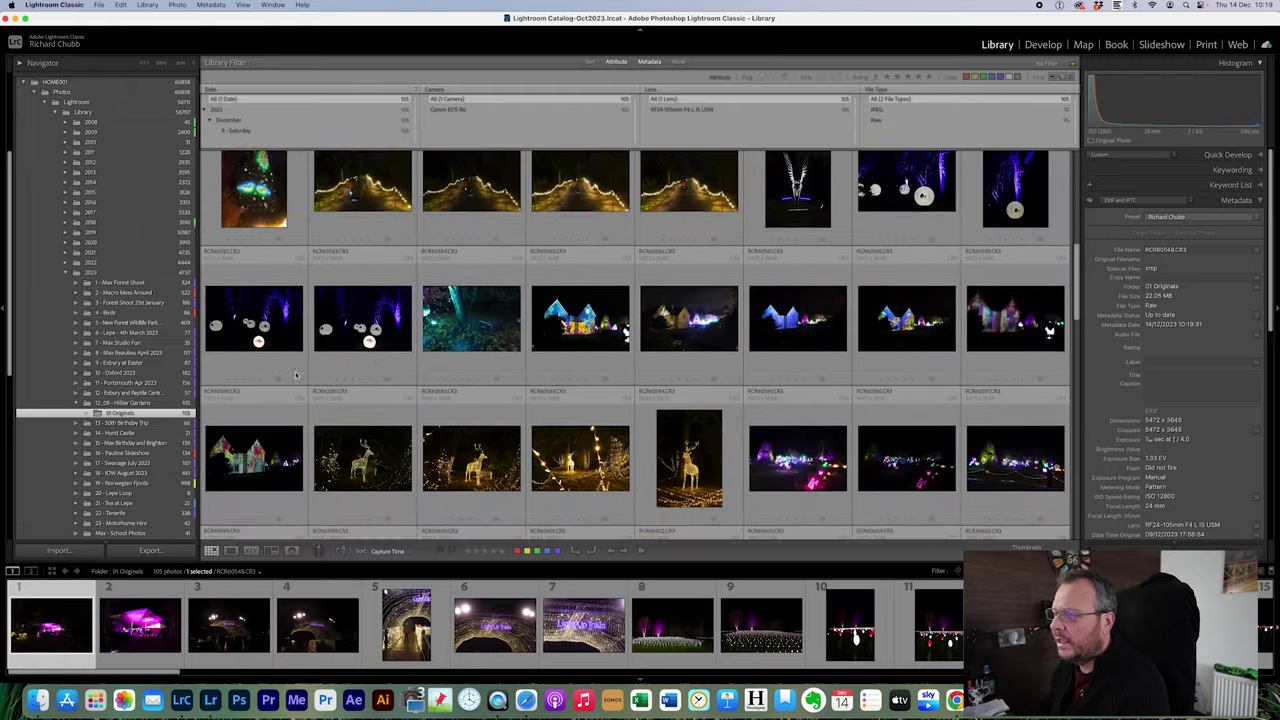
scroll(100, 420, down, 10)
Move all items from the iPhone Photos from LR Trip collection into the 01 Originals folder under 12_08 - Hillier Gardens
click(100, 470)
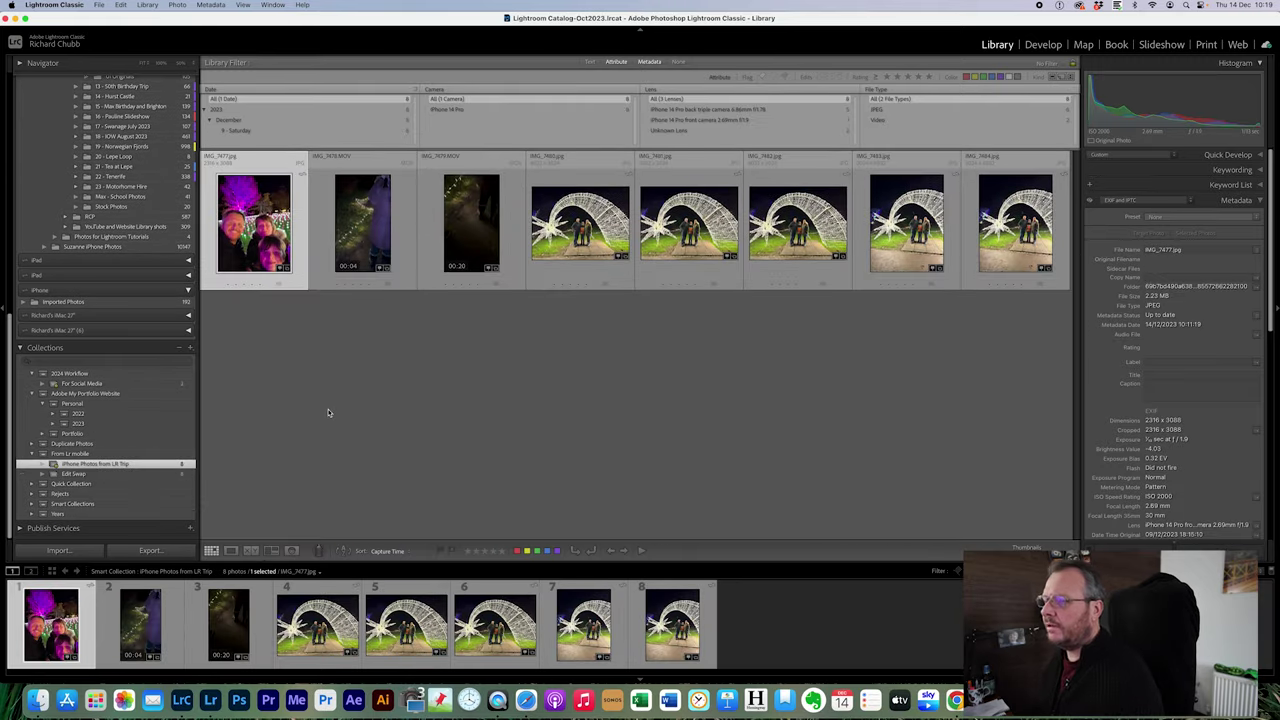
key(super+a)
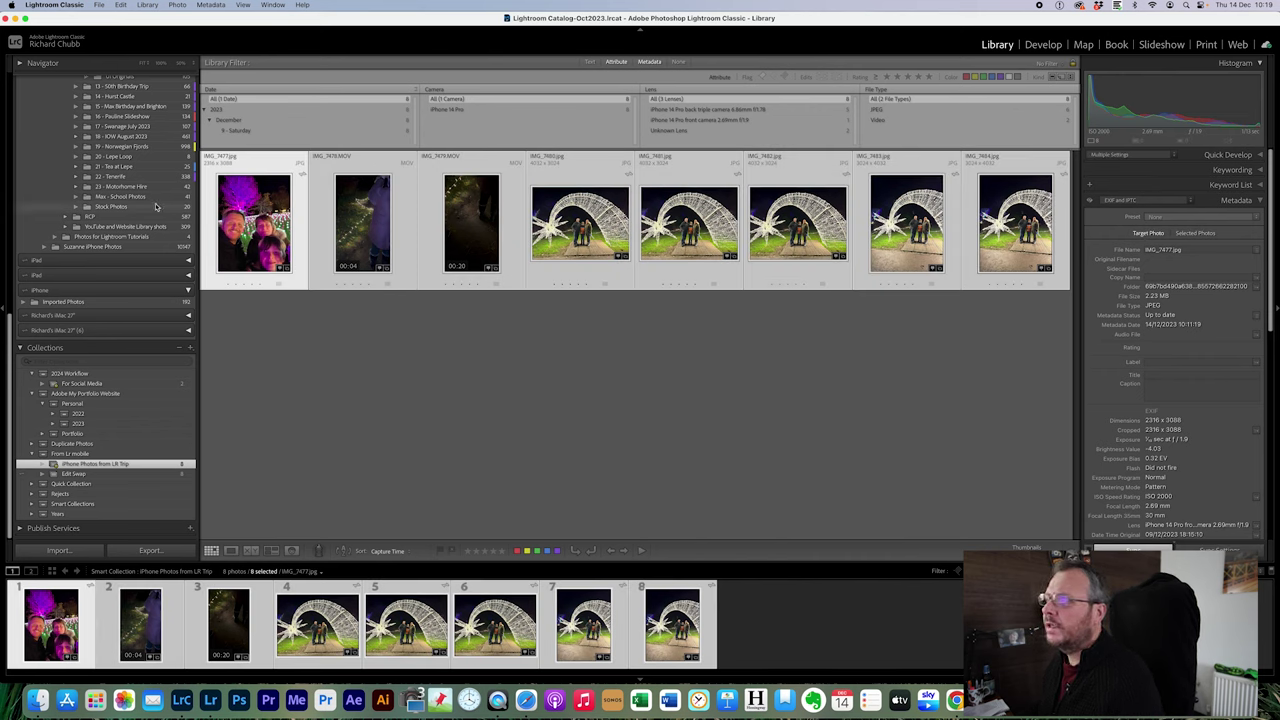
scroll(138, 238, up, 5)
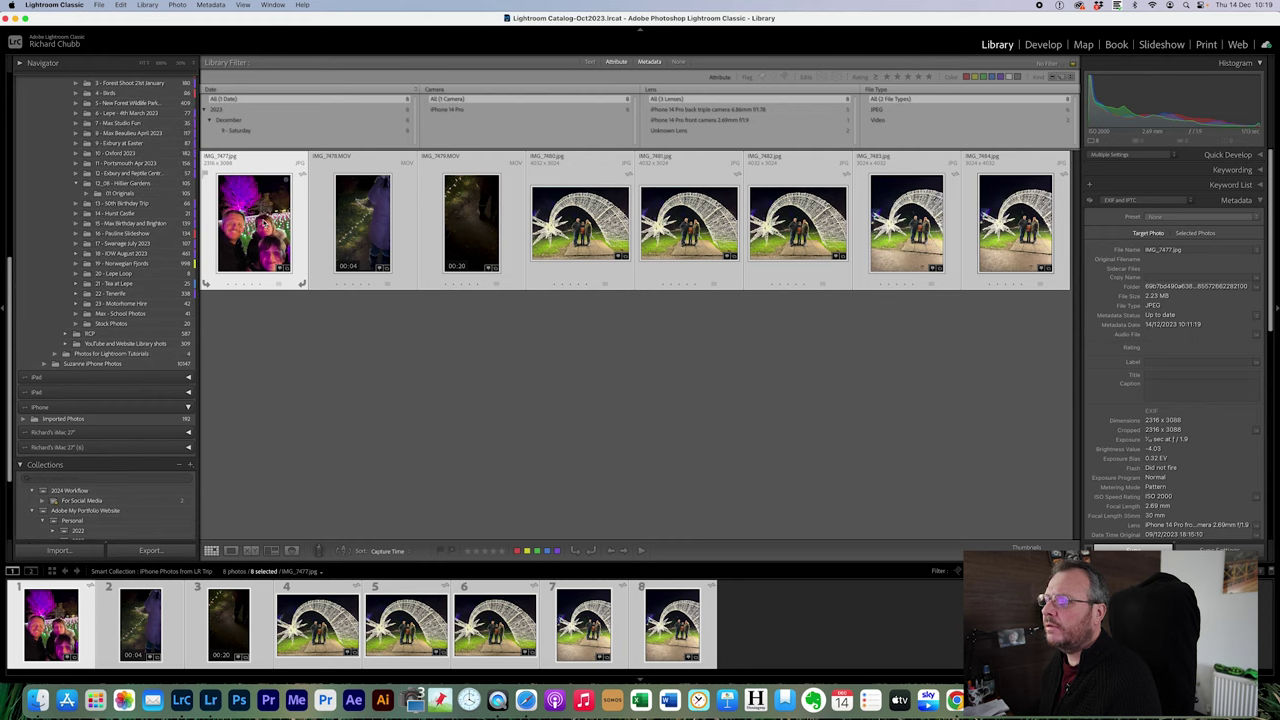
drag(247, 205, 136, 195)
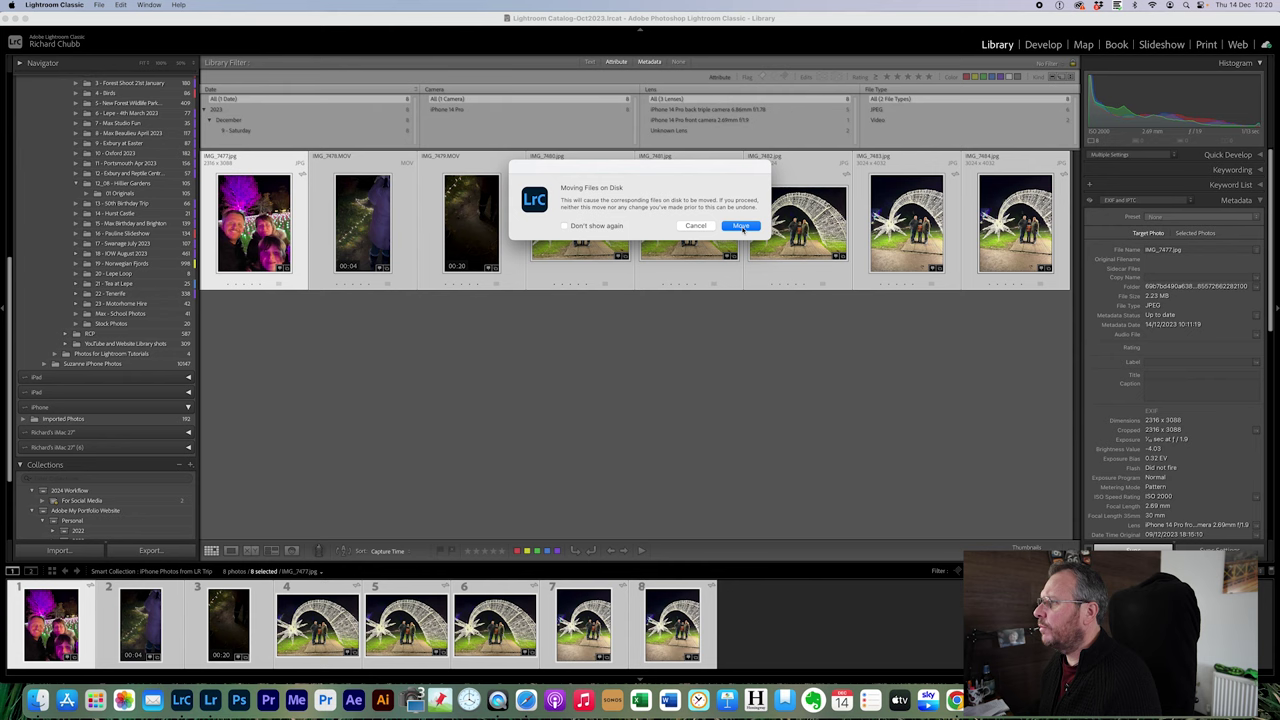
click(741, 226)
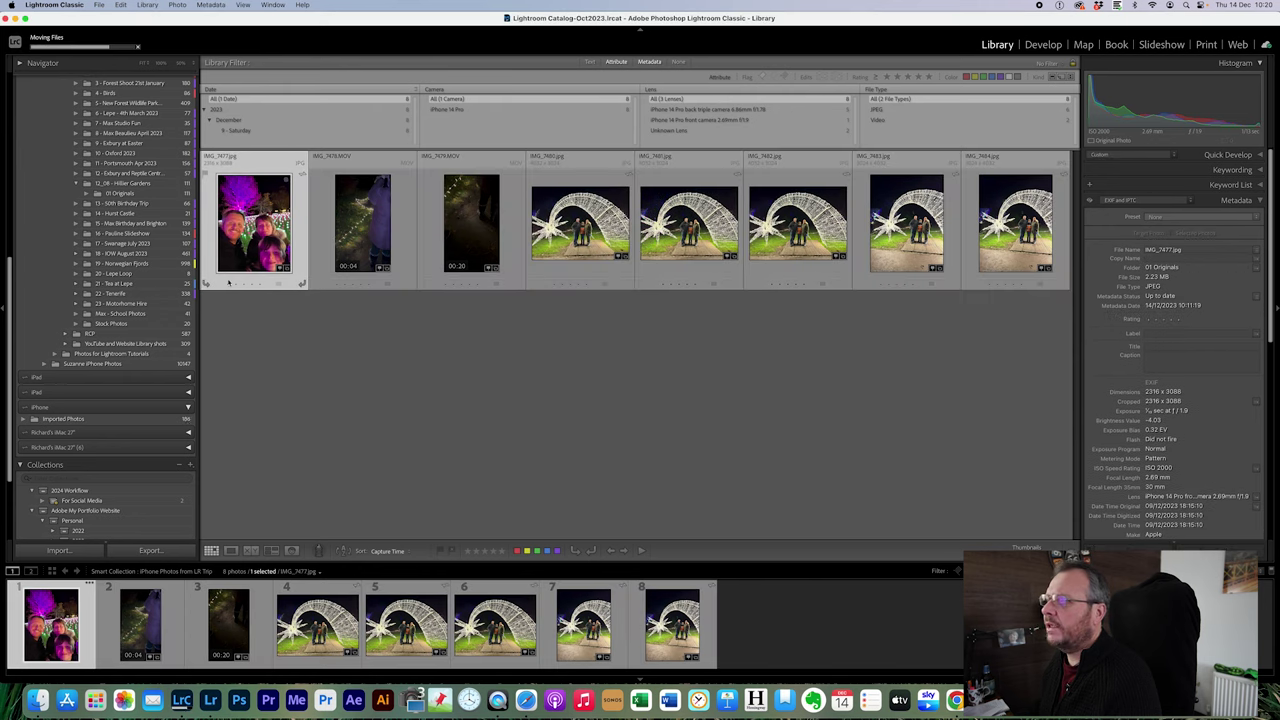
Open the Hillier Gardens 01 Originals folder, check its Capture Time sorting, and look over the combined photos from first to last
click(135, 194)
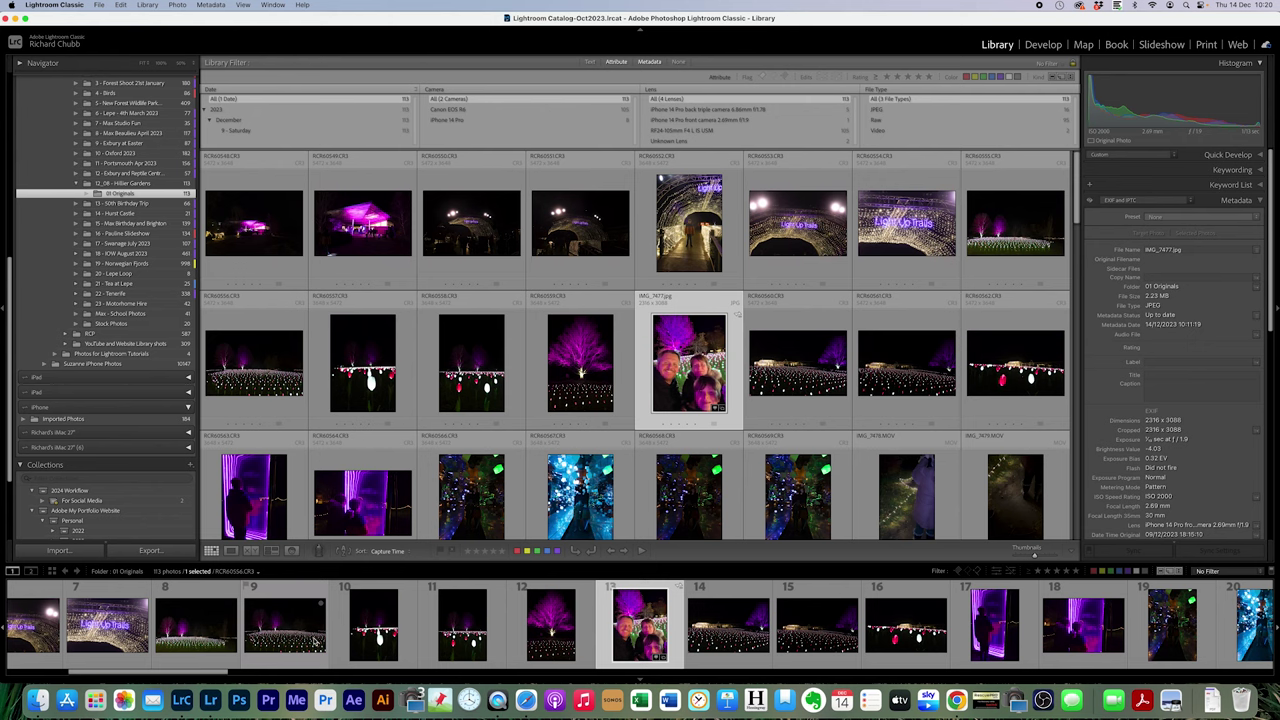
click(377, 552)
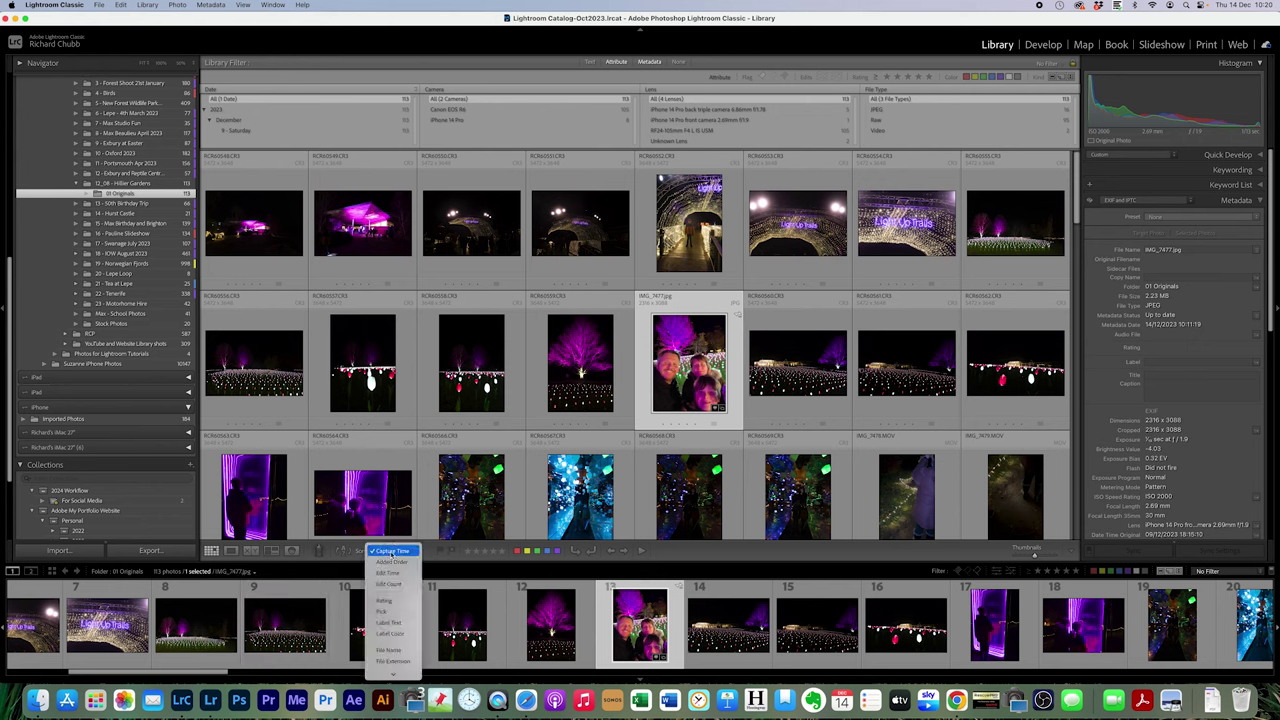
click(277, 241)
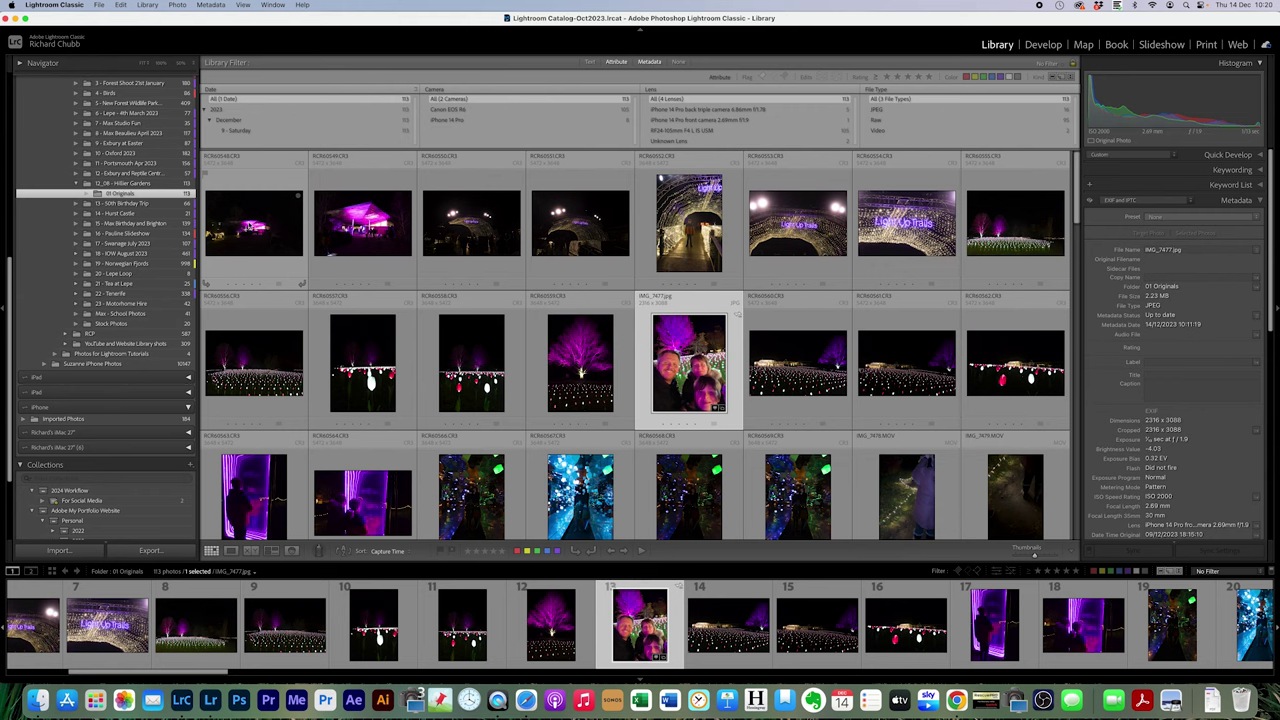
click(250, 226)
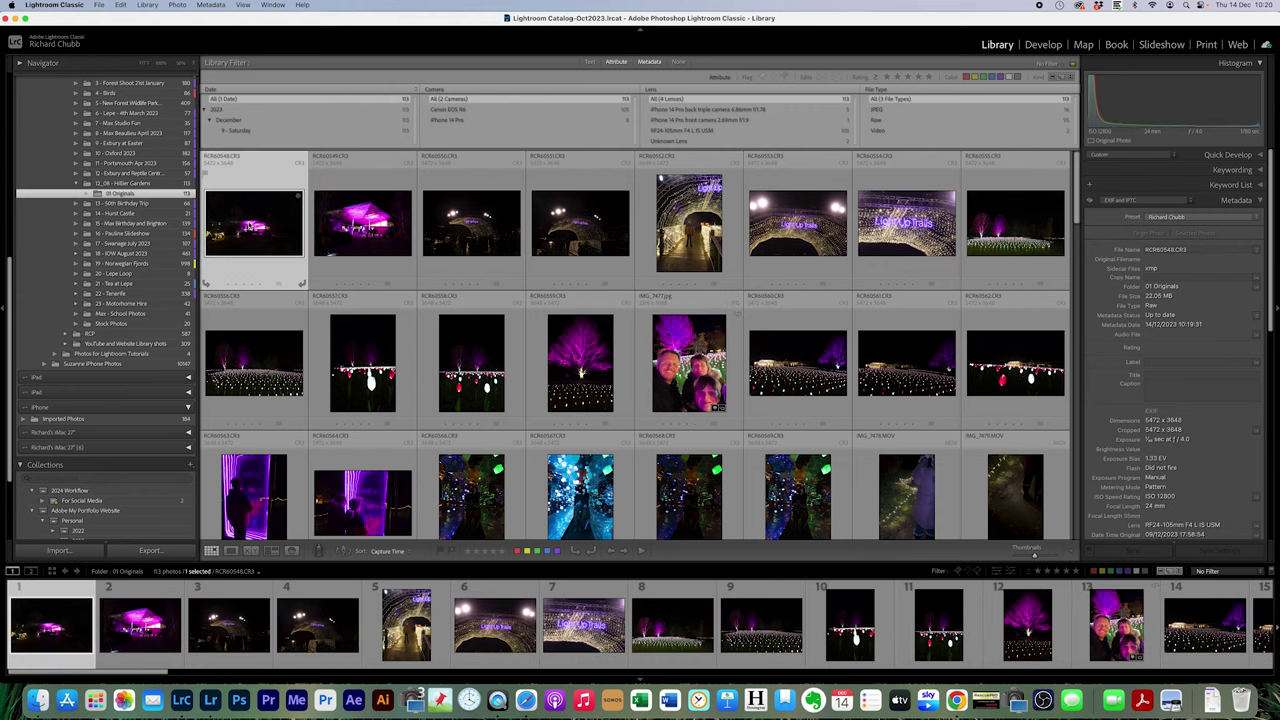
scroll(211, 444, down, 20)
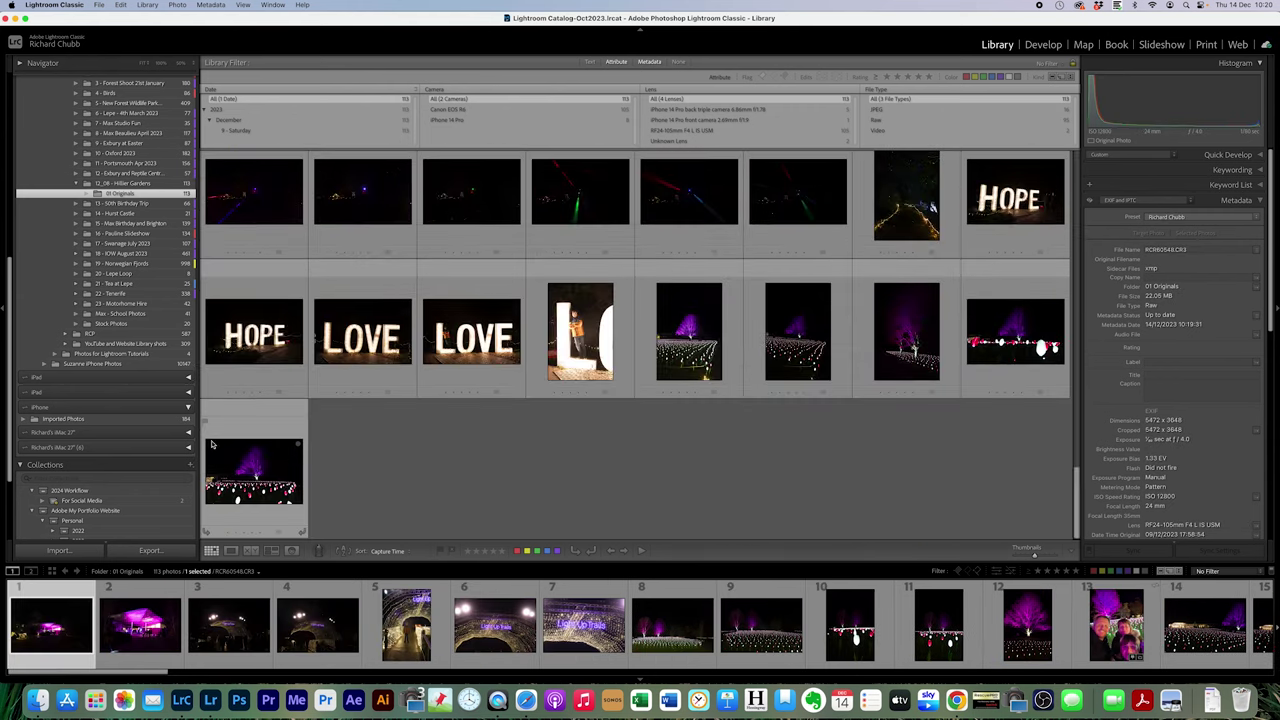
click(211, 444)
scroll(293, 421, up, 5)
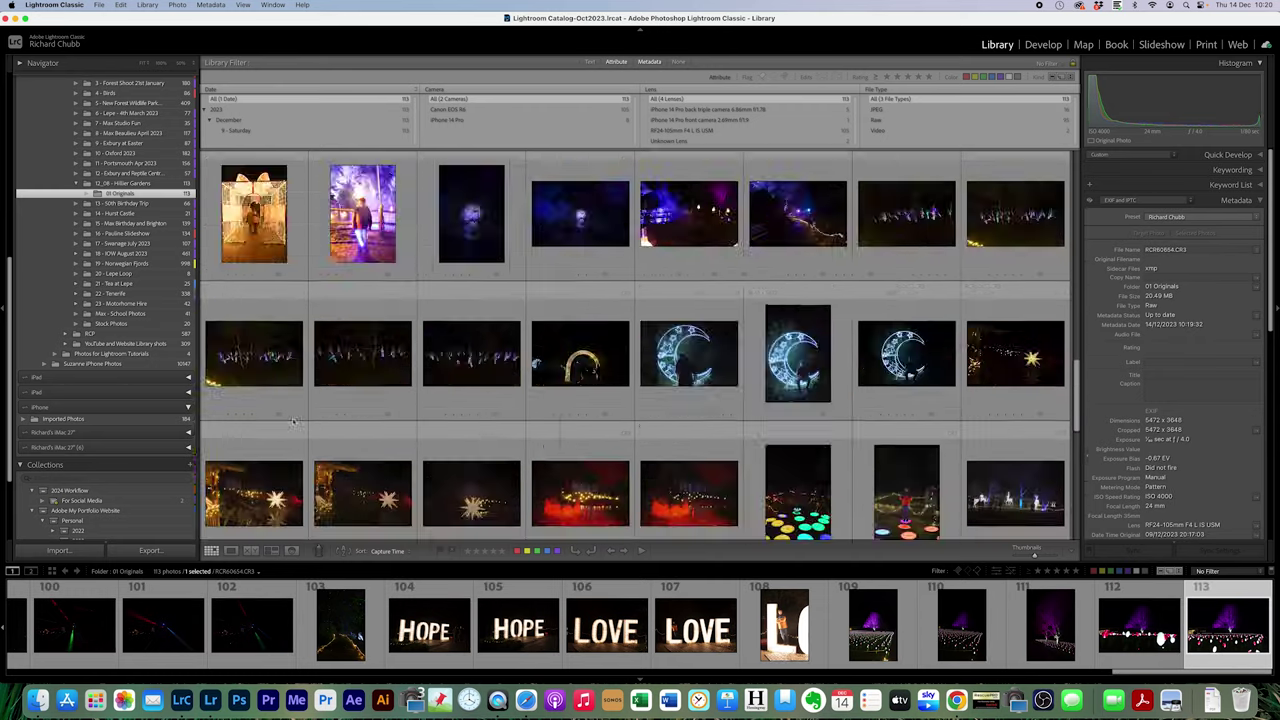
scroll(293, 421, up, 3)
Select all photos in the folder and rename them with Custom Name - Sequence, using the text Hillier Gardens and start number 1,000
click(254, 222)
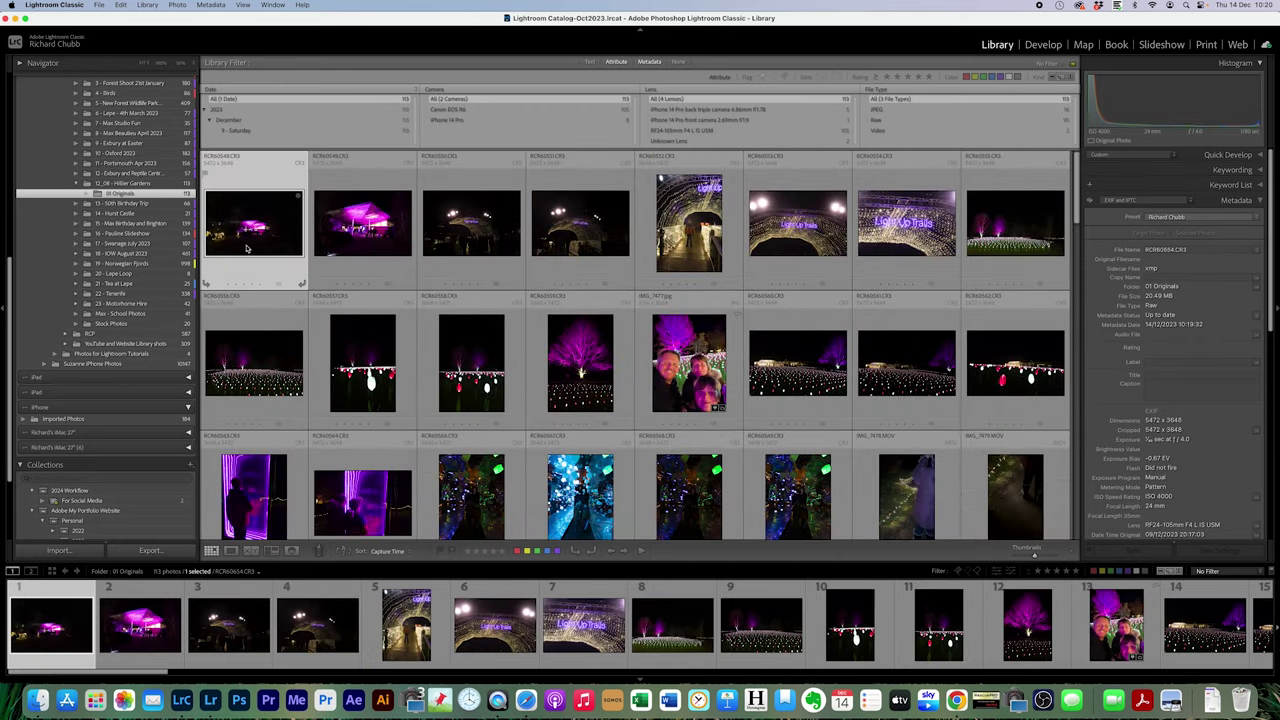
scroll(272, 470, down, 20)
key(super+a)
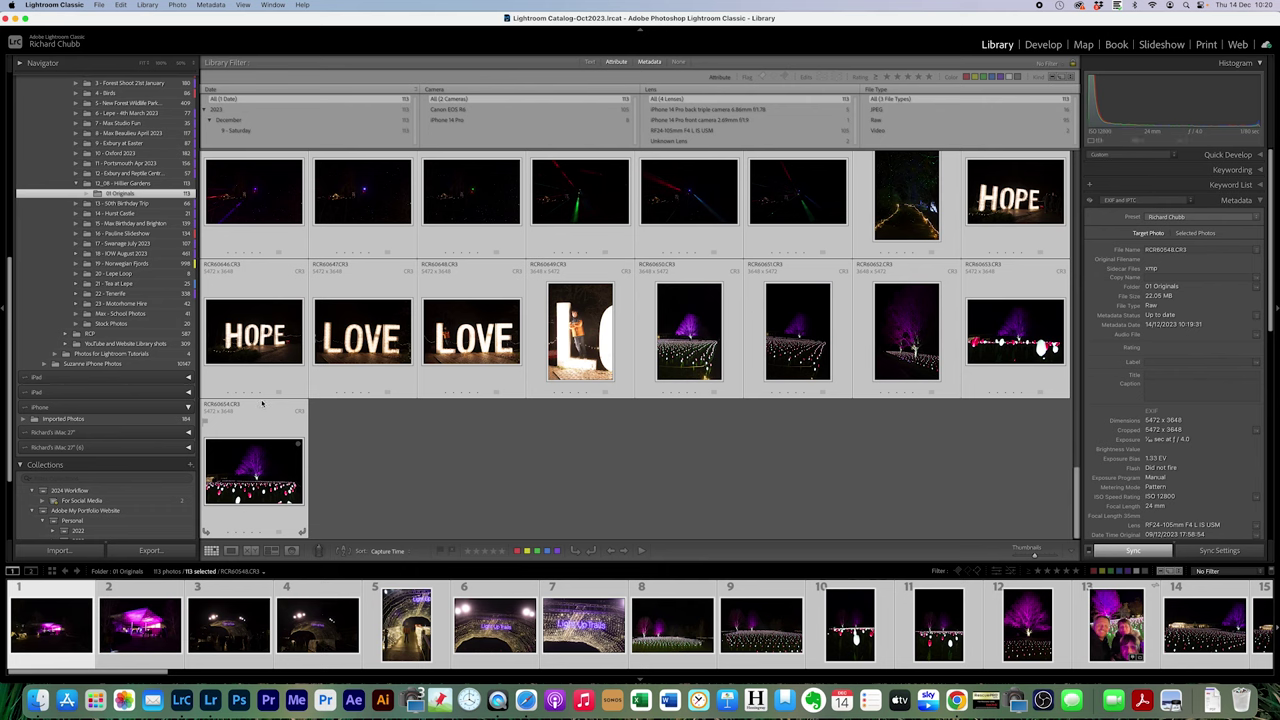
scroll(369, 385, up, 20)
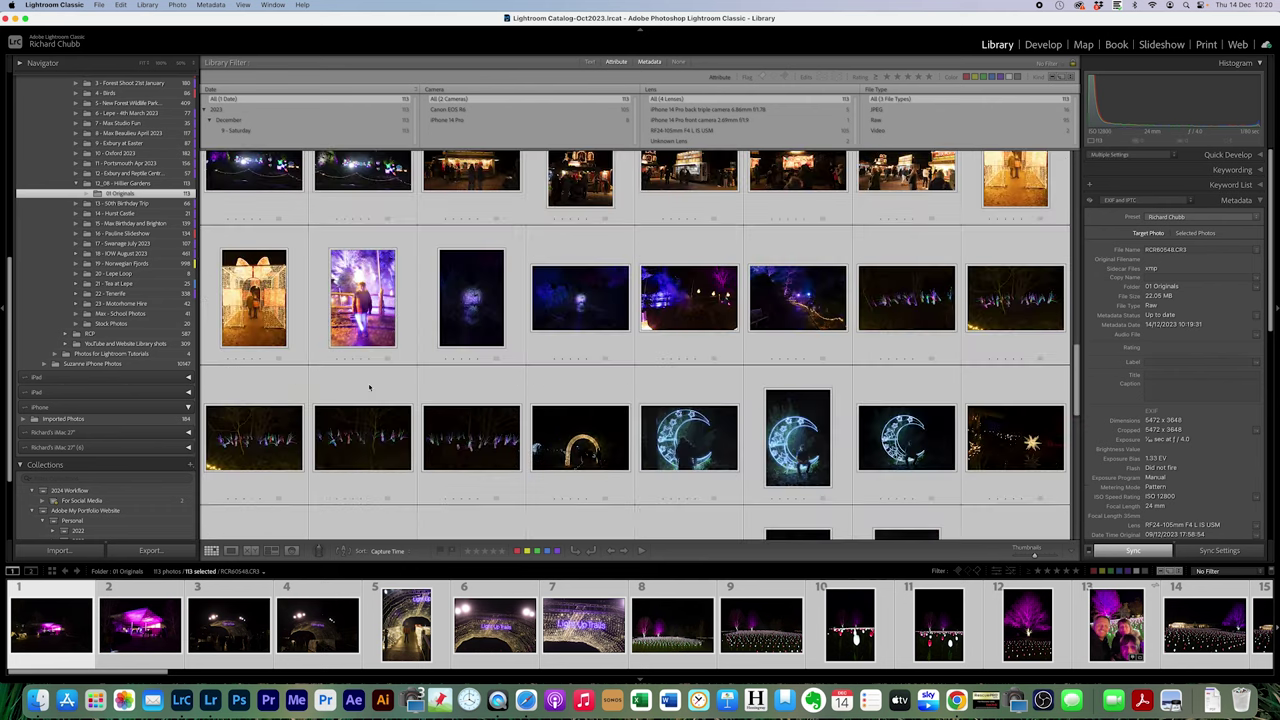
click(148, 5)
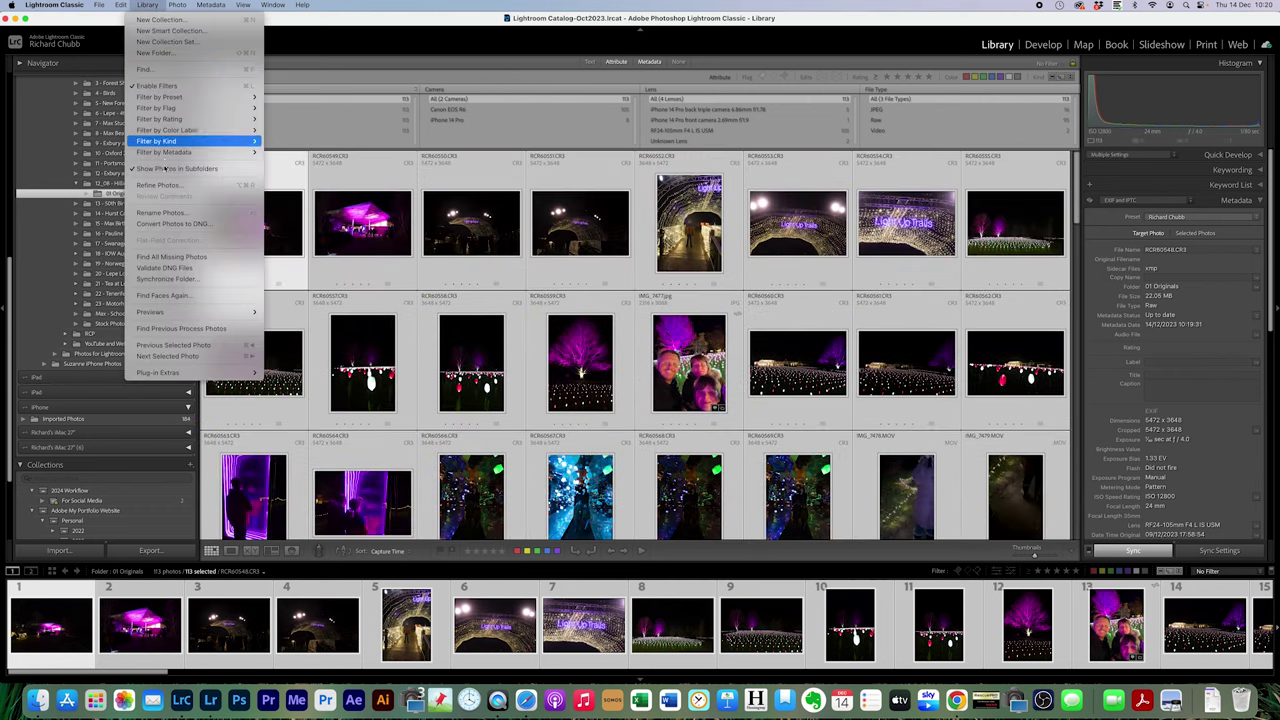
click(165, 213)
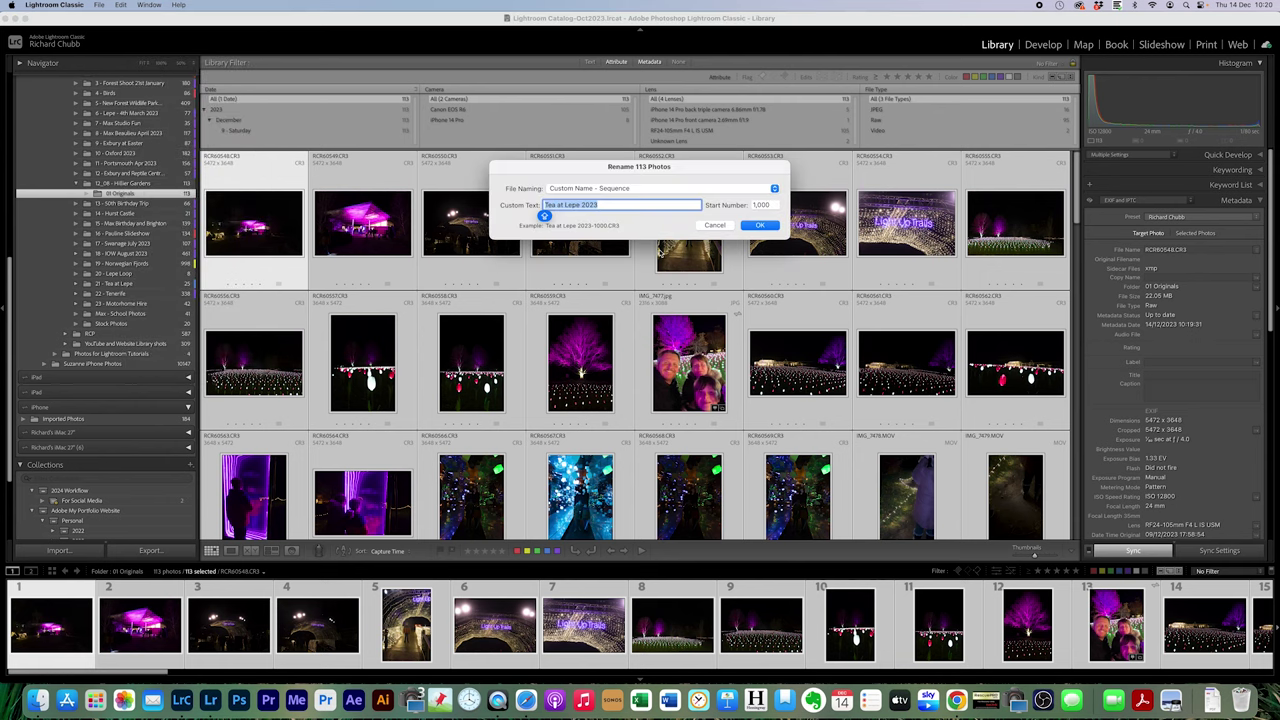
text(Hillier Gardens)
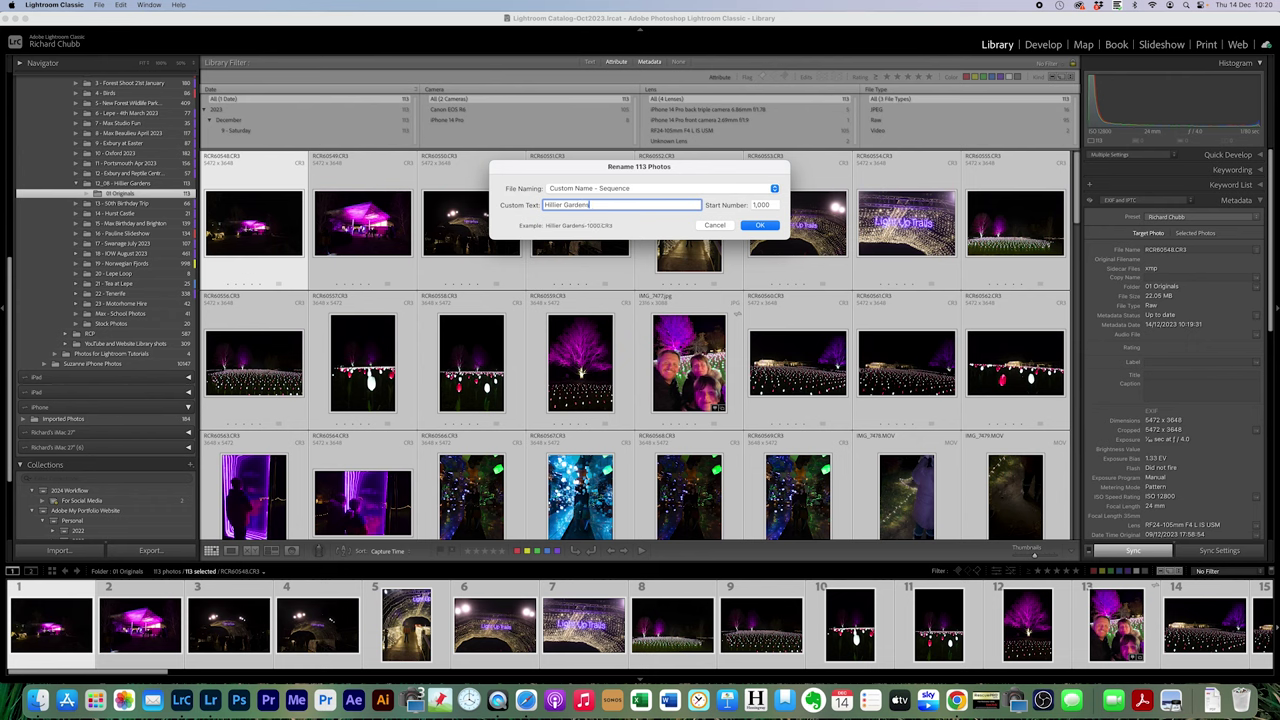
click(759, 226)
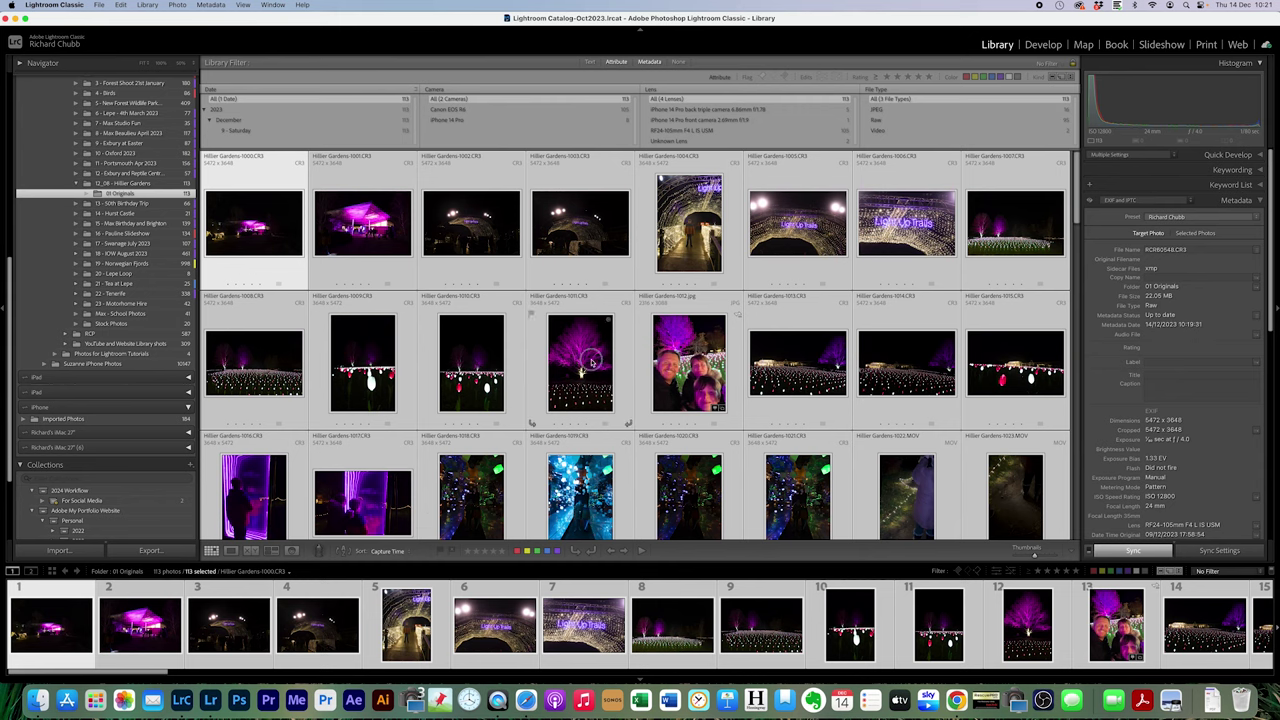
Flag photos Hillier Gardens-1011 (purple tree) and Hillier Gardens-1014 (field of lights) as picks
click(592, 361)
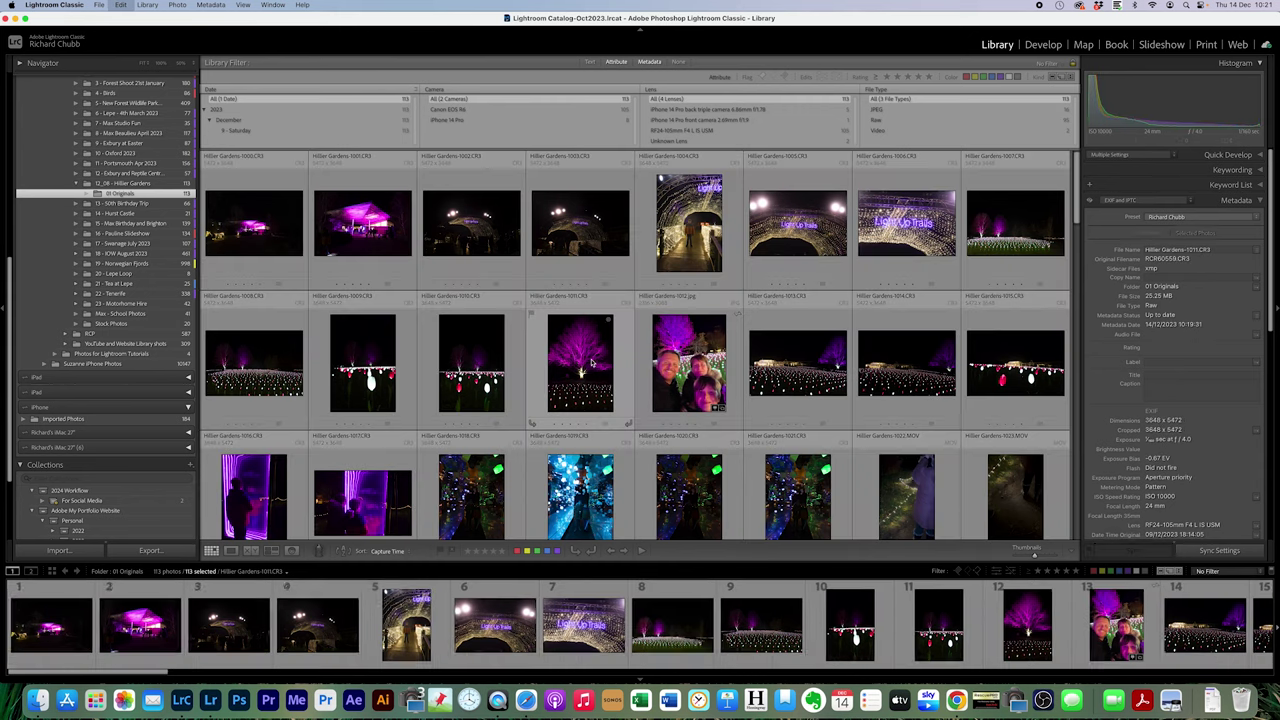
key(p)
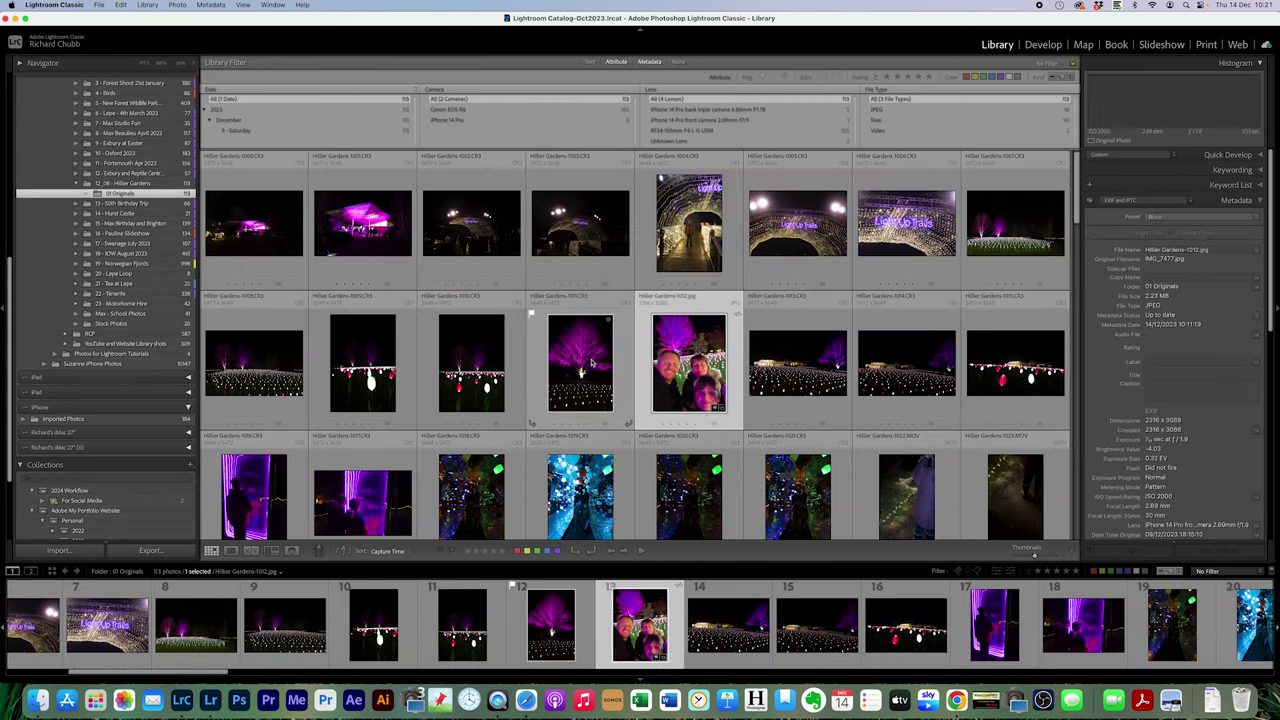
scroll(592, 361, down, 2)
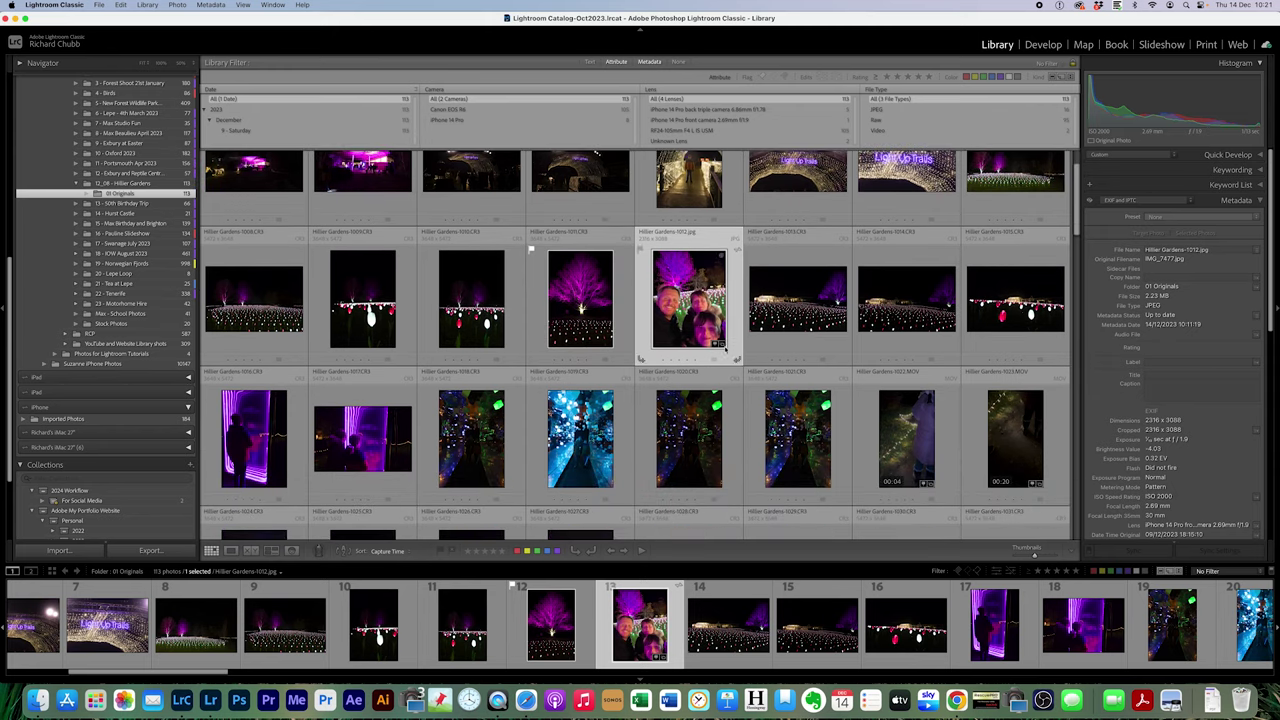
click(888, 318)
key(p)
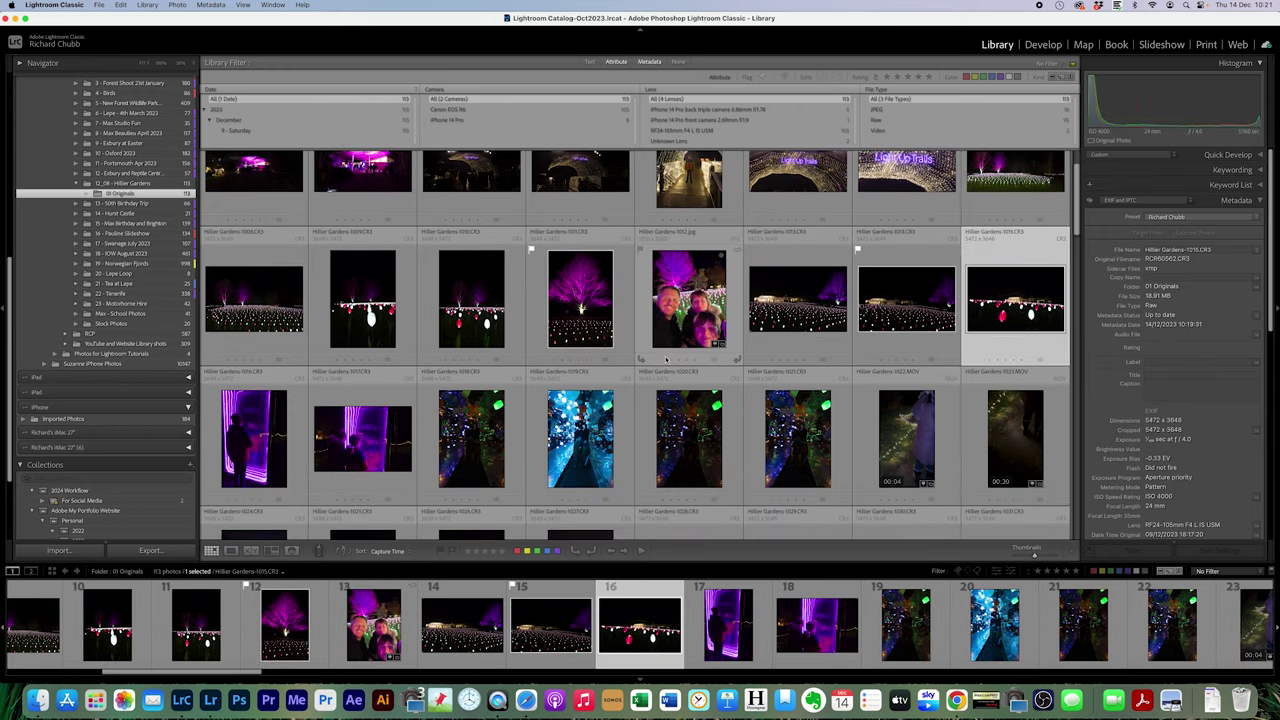
Flag photos Hillier Gardens-1036 (white globes) and Hillier Gardens-1045 (illuminated deer) as picks
scroll(645, 360, down, 8)
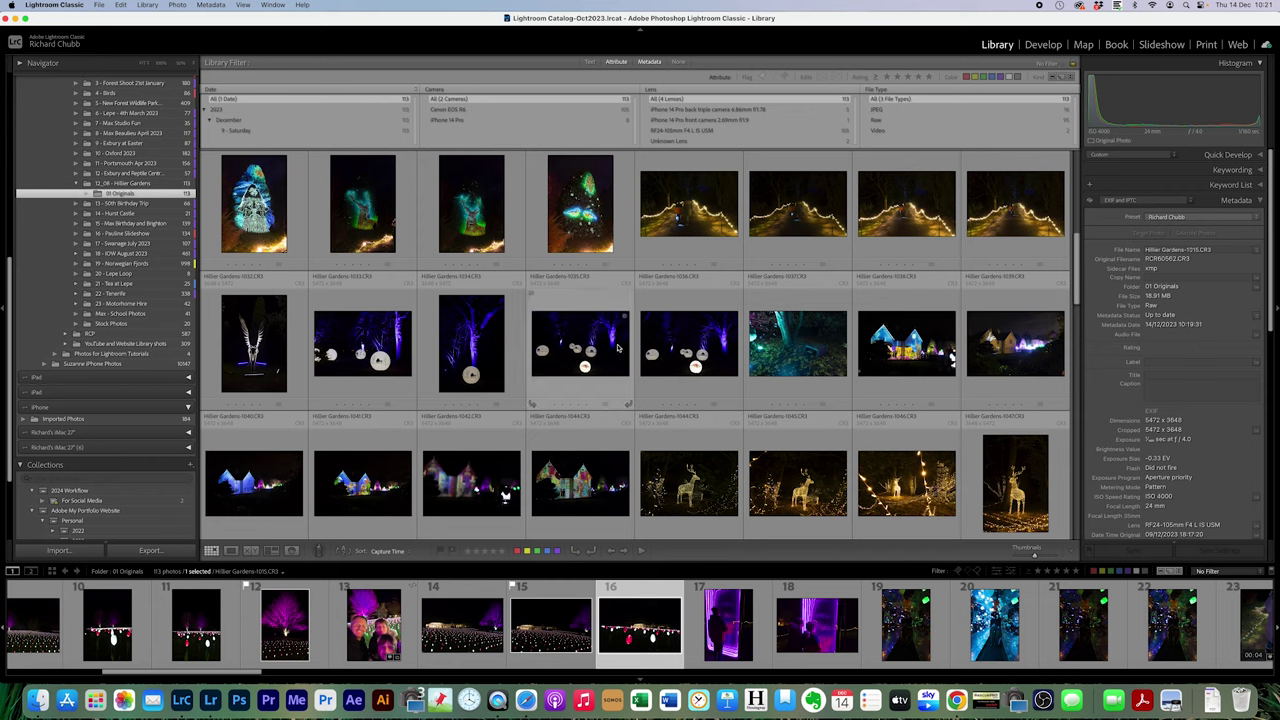
click(797, 343)
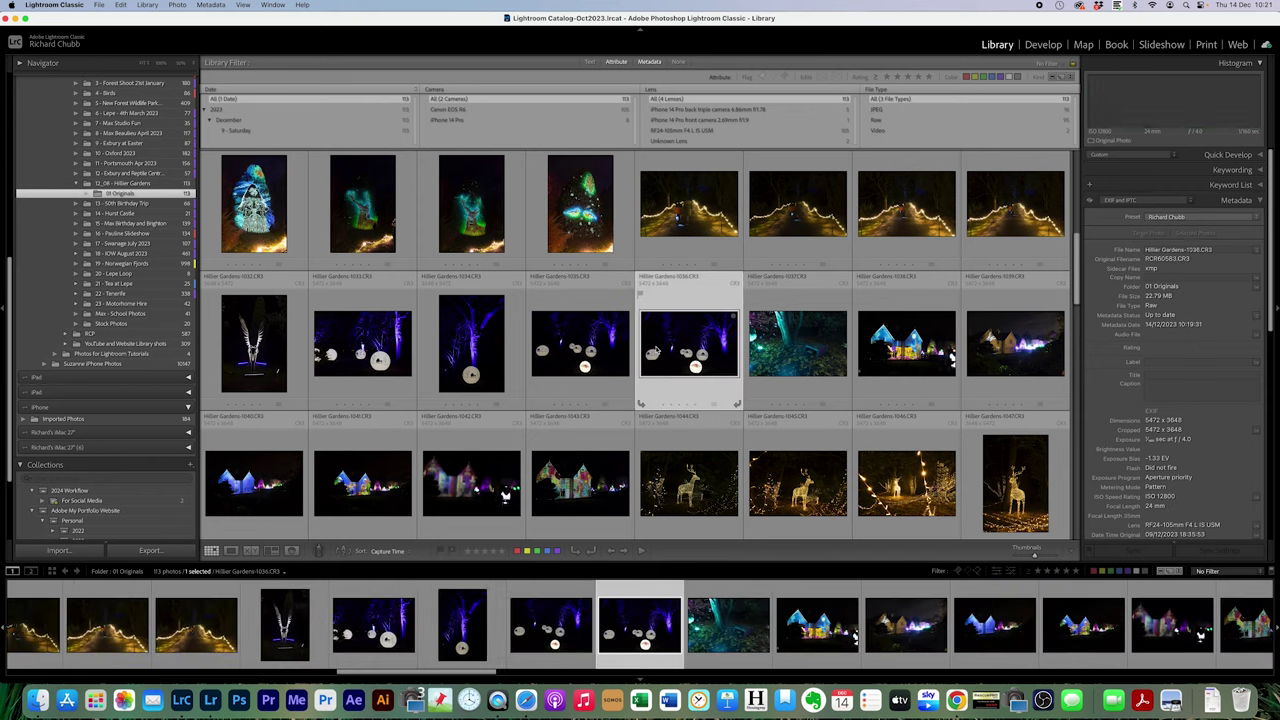
scroll(654, 351, down, 4)
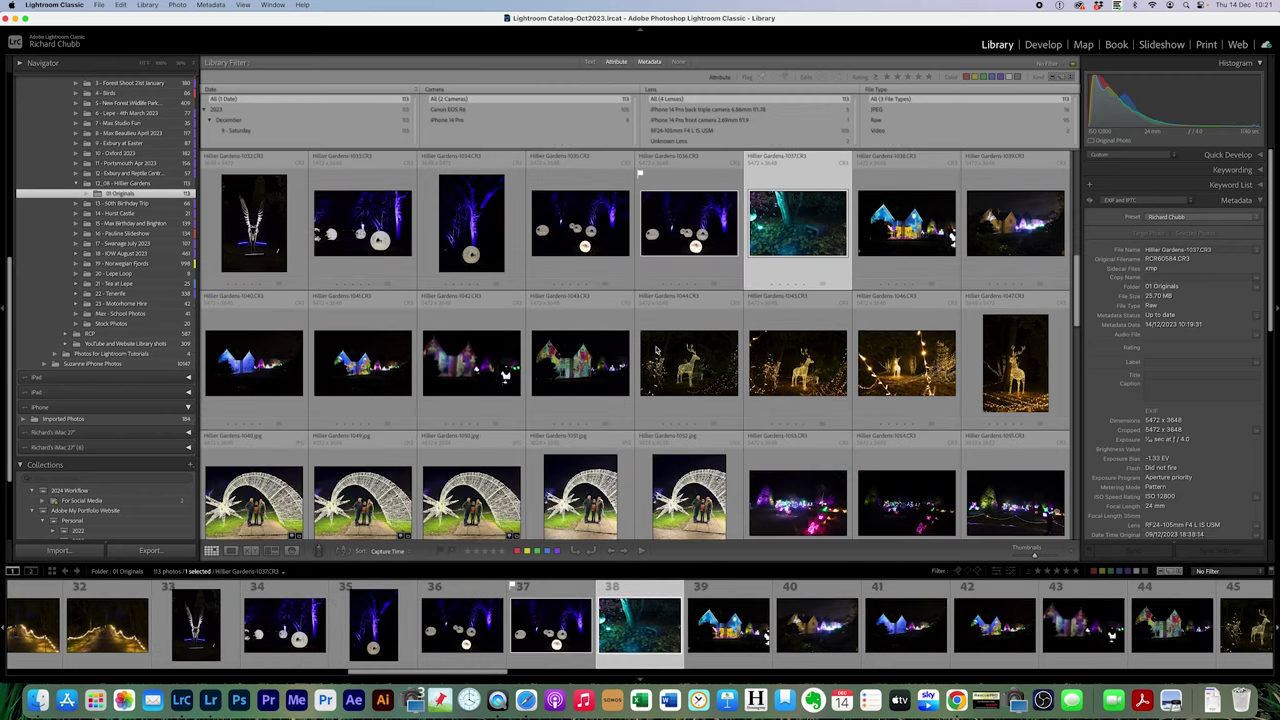
click(800, 366)
key(Right)
scroll(480, 376, down, 3)
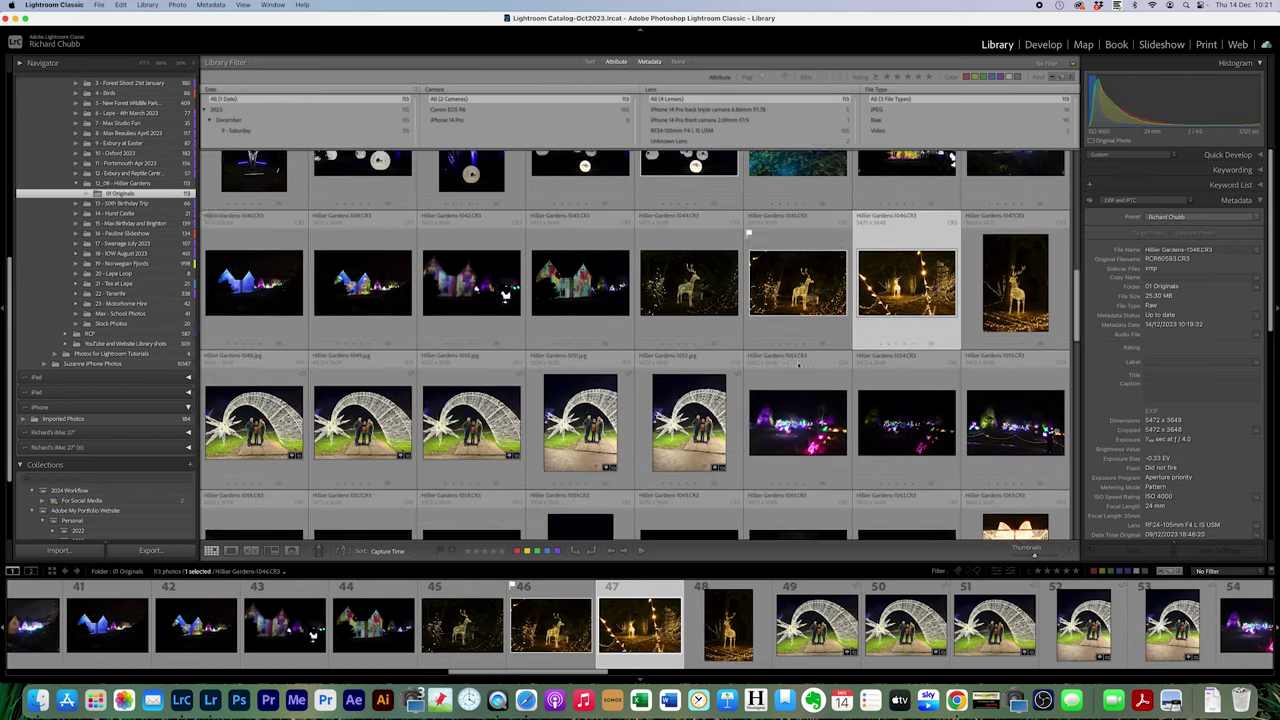
Flag the light-arch photo Hillier Gardens-1050 and the food-stall photo Hillier Gardens-1058 as picks
click(480, 376)
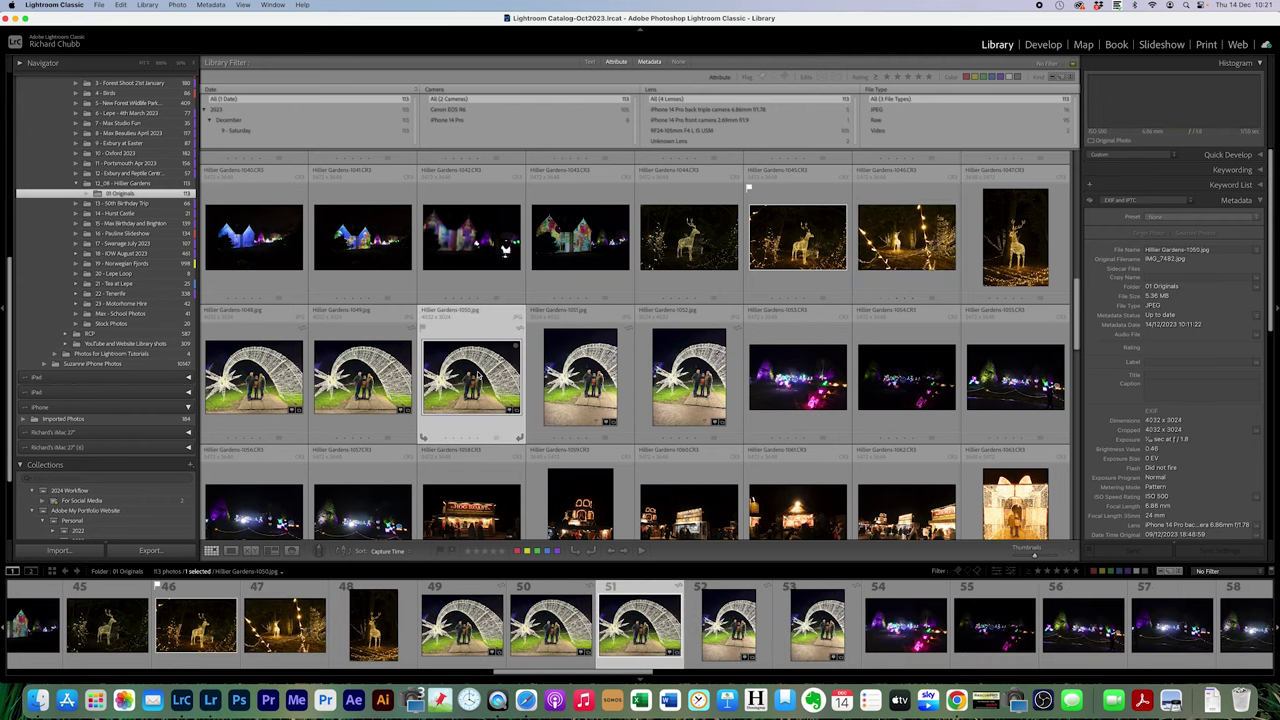
click(568, 376)
scroll(568, 376, down, 3)
scroll(568, 376, down, 3)
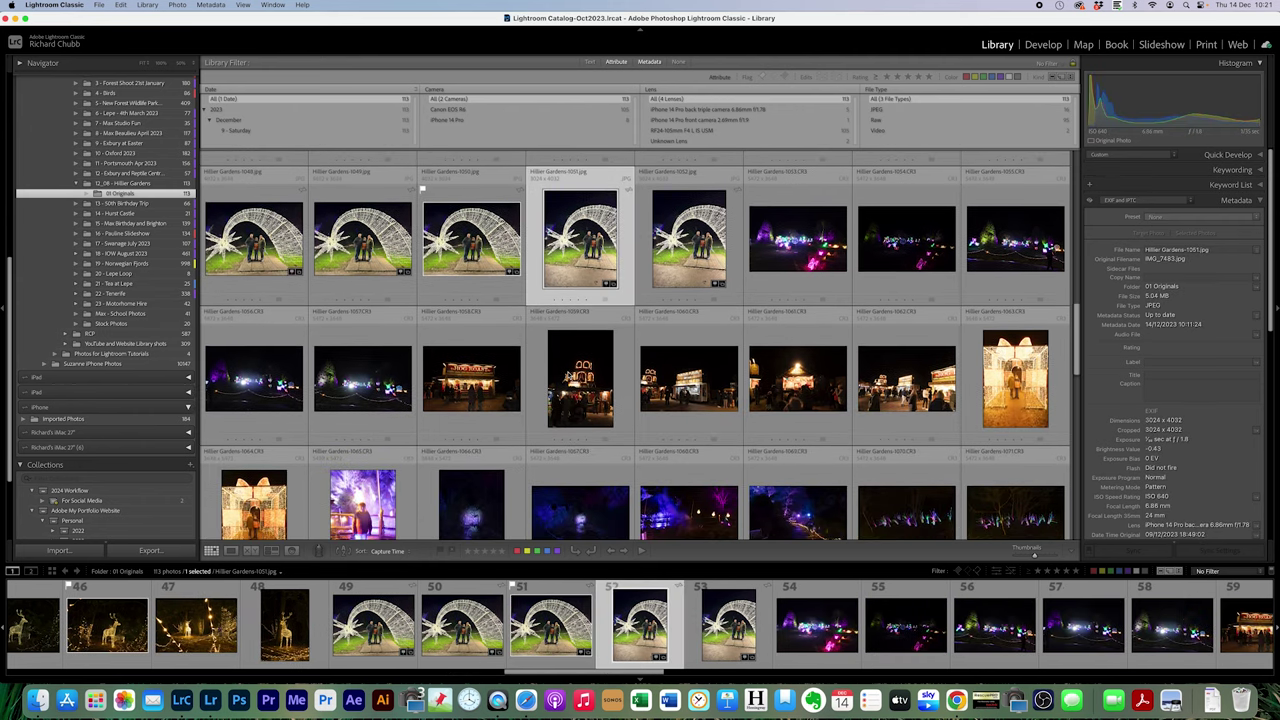
click(463, 340)
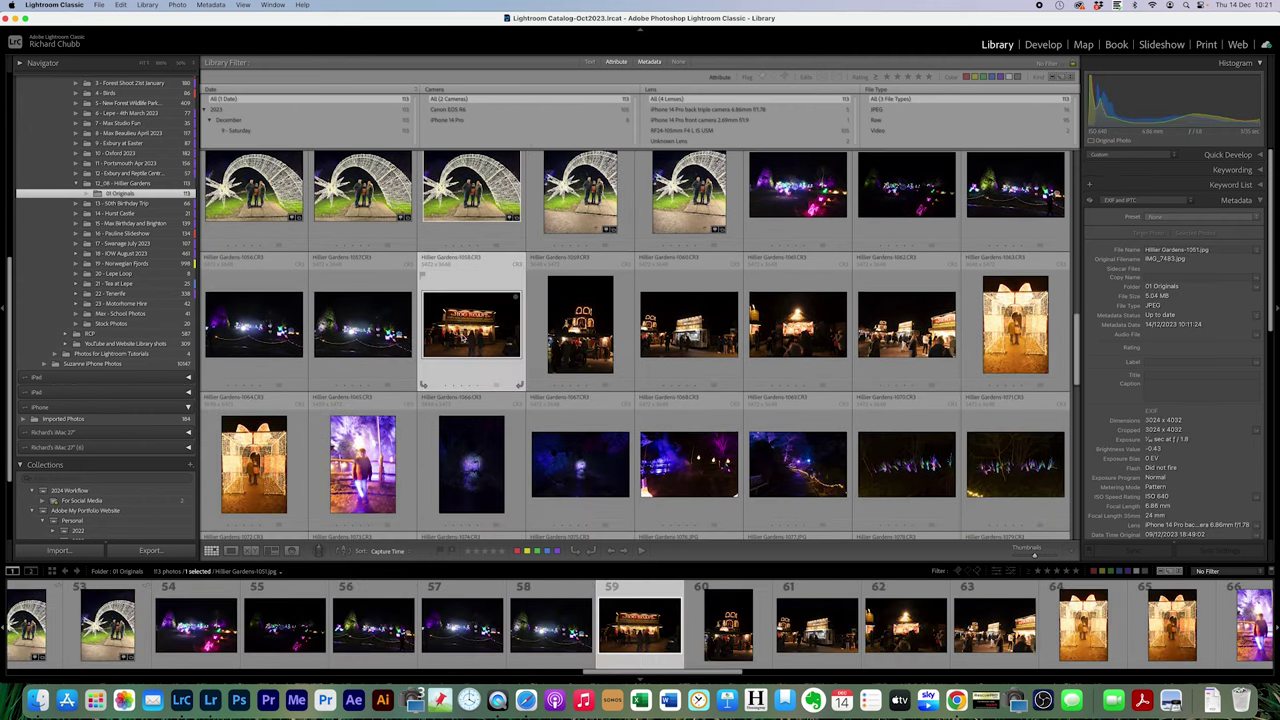
key(Right)
scroll(463, 338, down, 5)
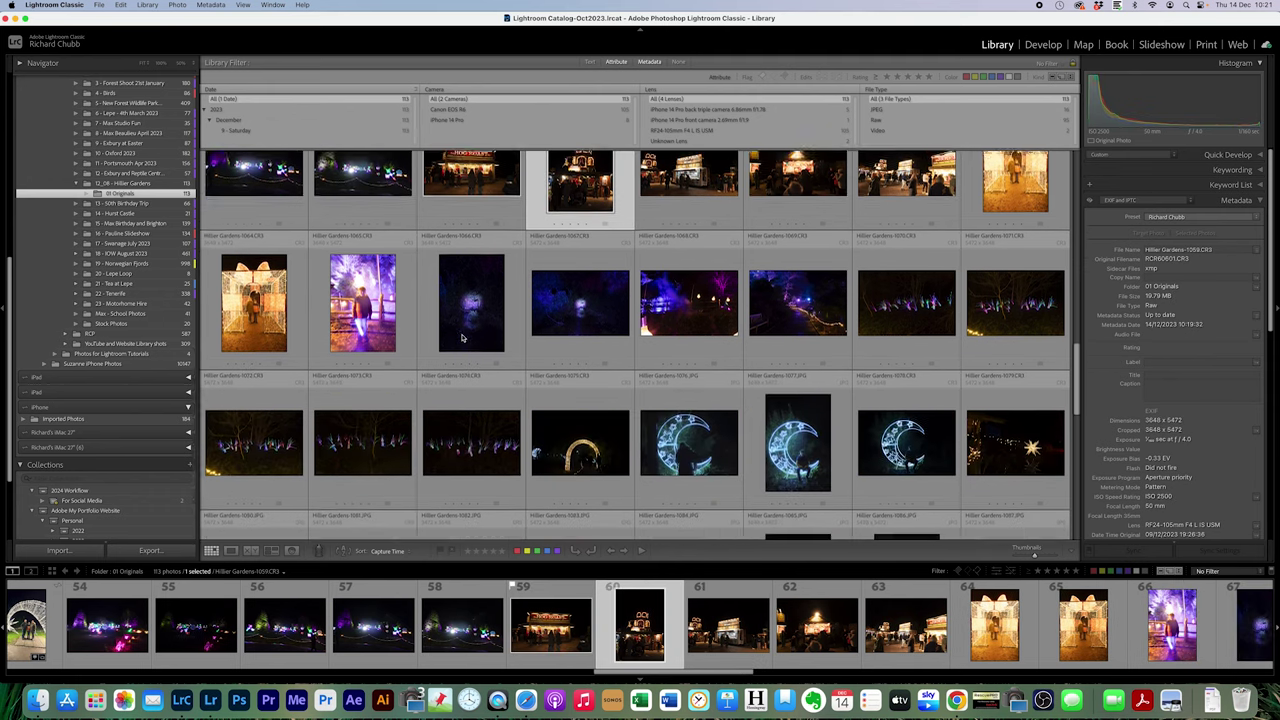
Flag the gift-box photo Hillier Gardens-1064 and the laser-burst photo Hillier Gardens-1093 as picks
click(270, 243)
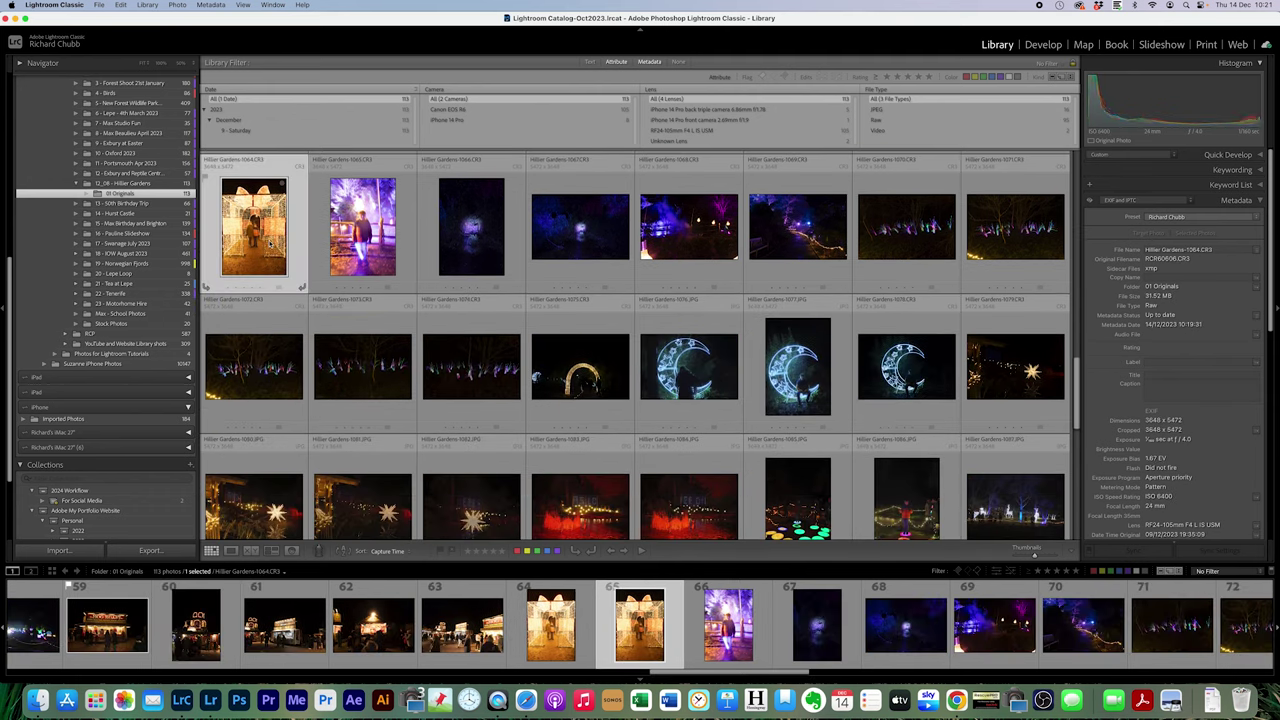
key(Right)
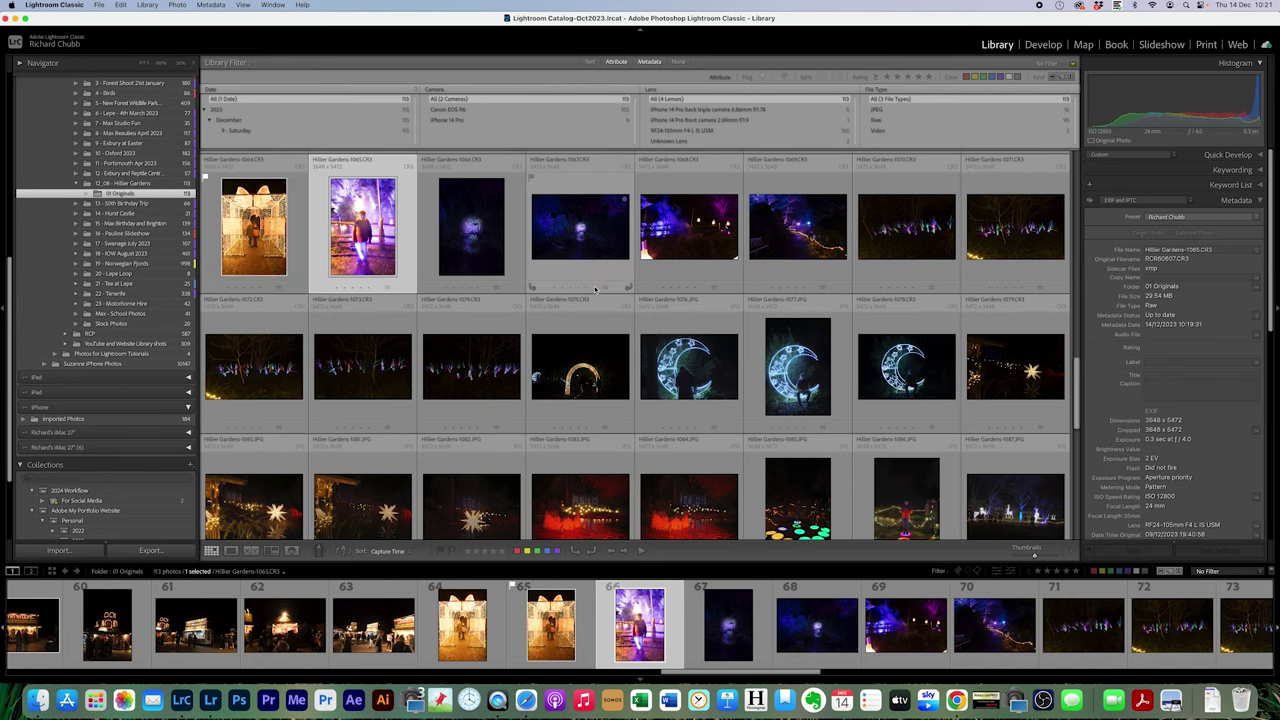
scroll(710, 368, down, 3)
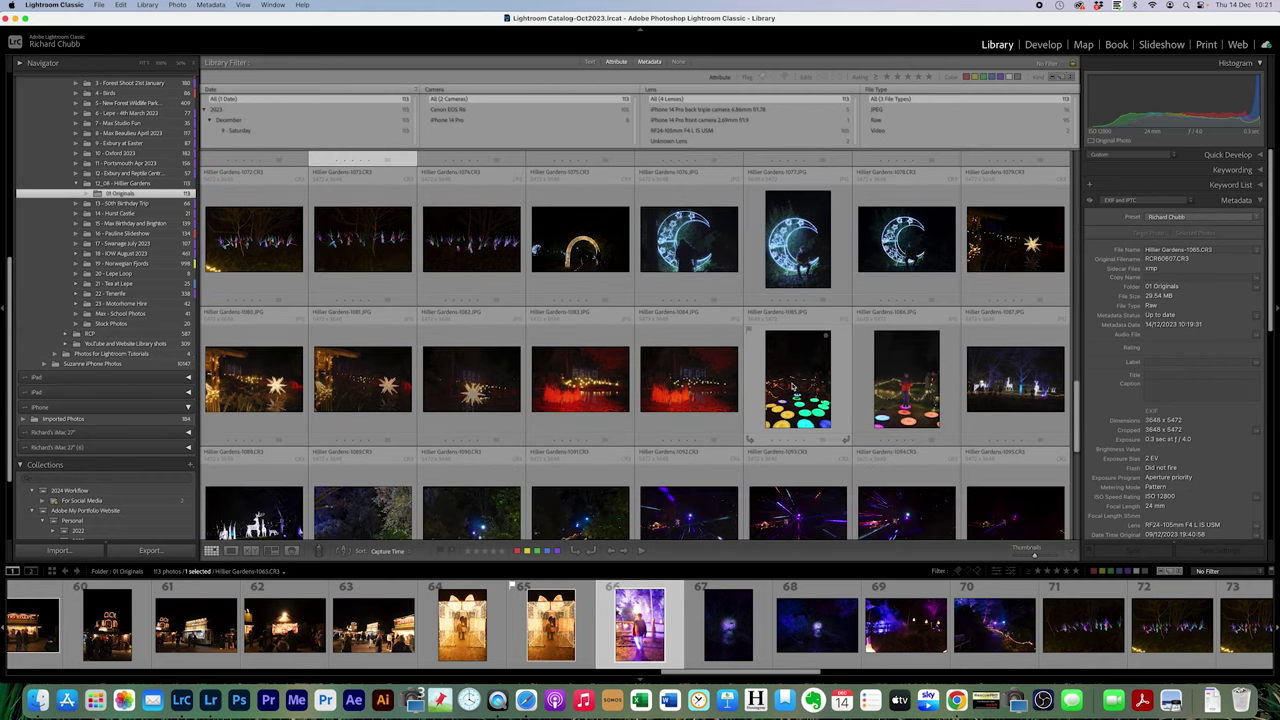
scroll(792, 386, down, 3)
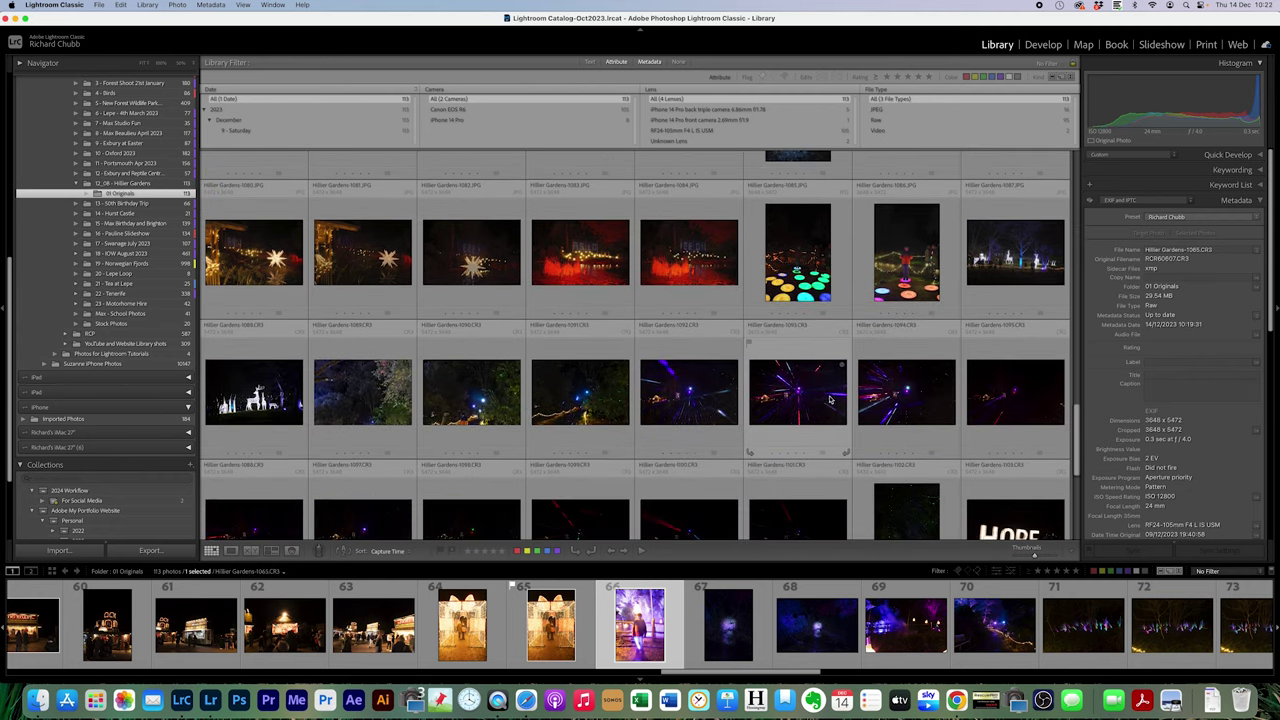
click(829, 400)
key(Right)
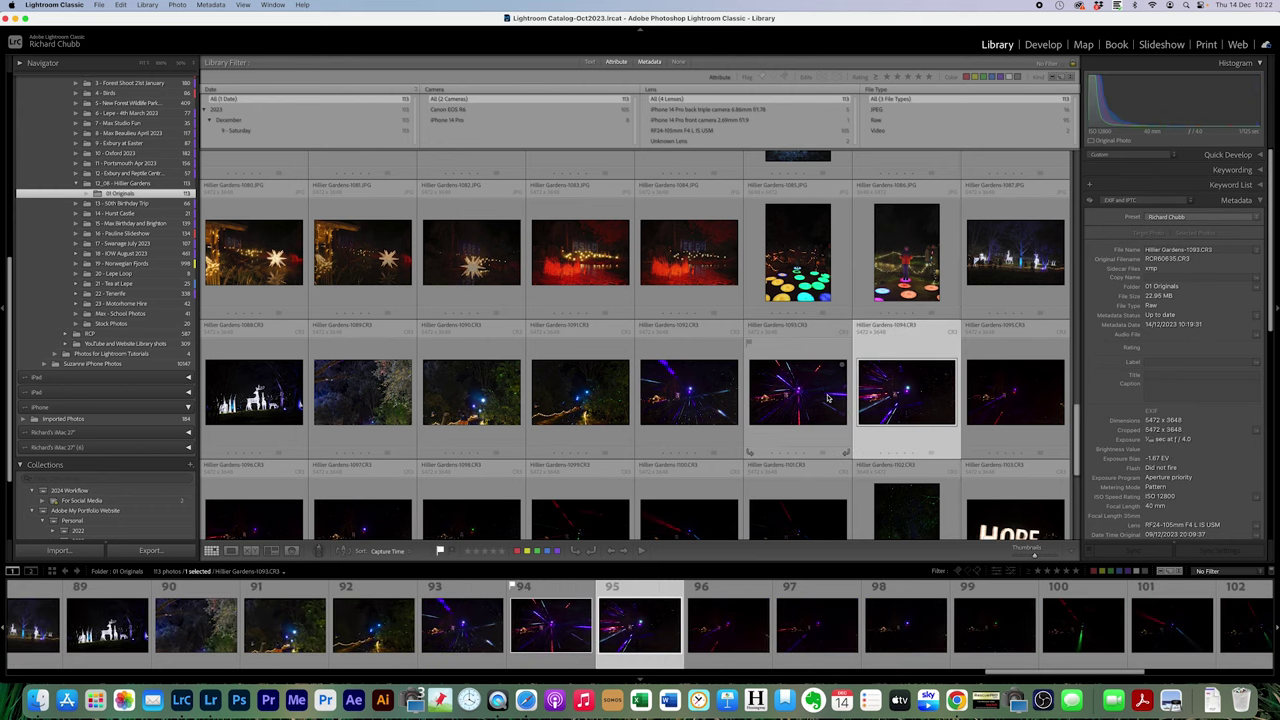
Flag the LOVE sign photo Hillier Gardens-1106 and the purple tree photo Hillier Gardens-1108 as picks
scroll(749, 343, down, 5)
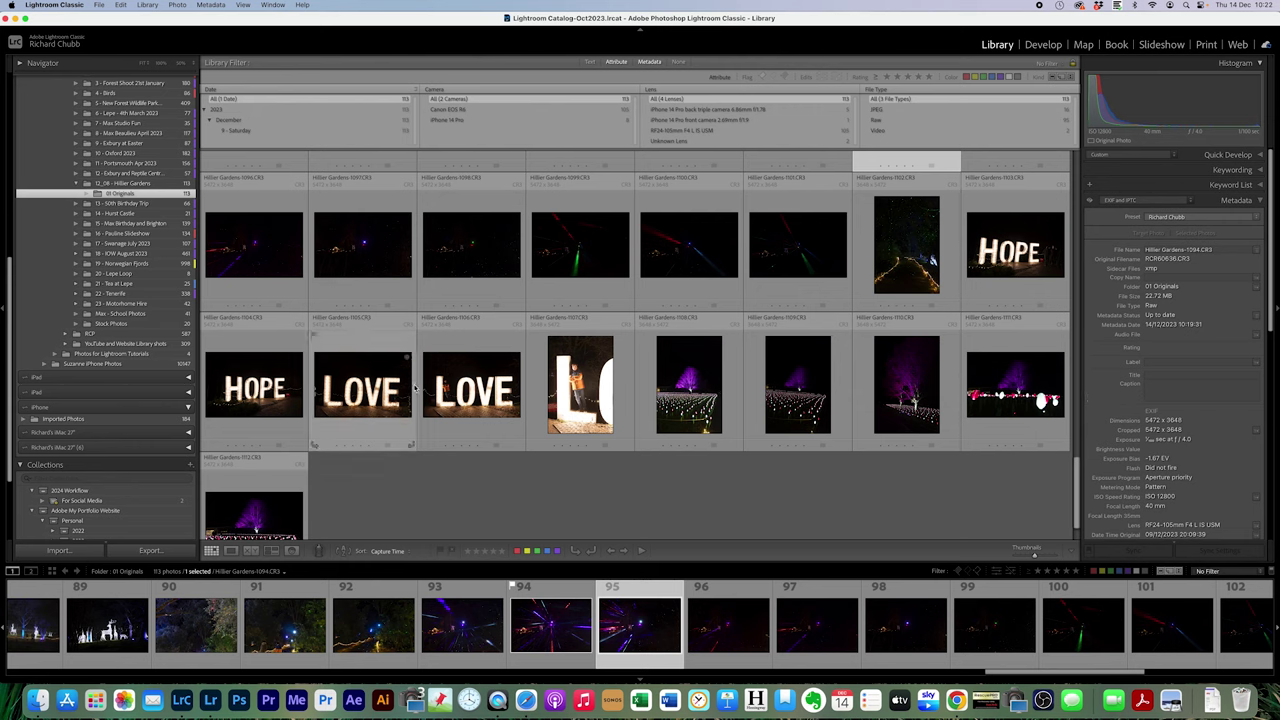
click(466, 404)
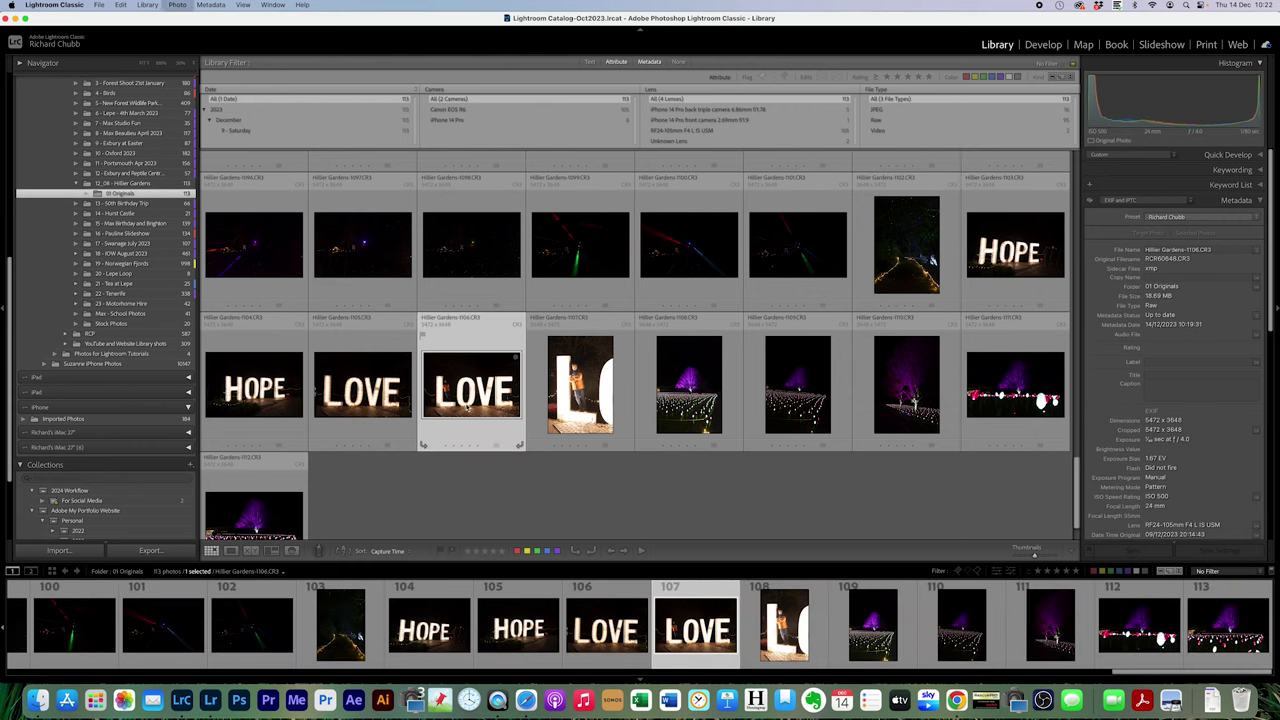
key(Right)
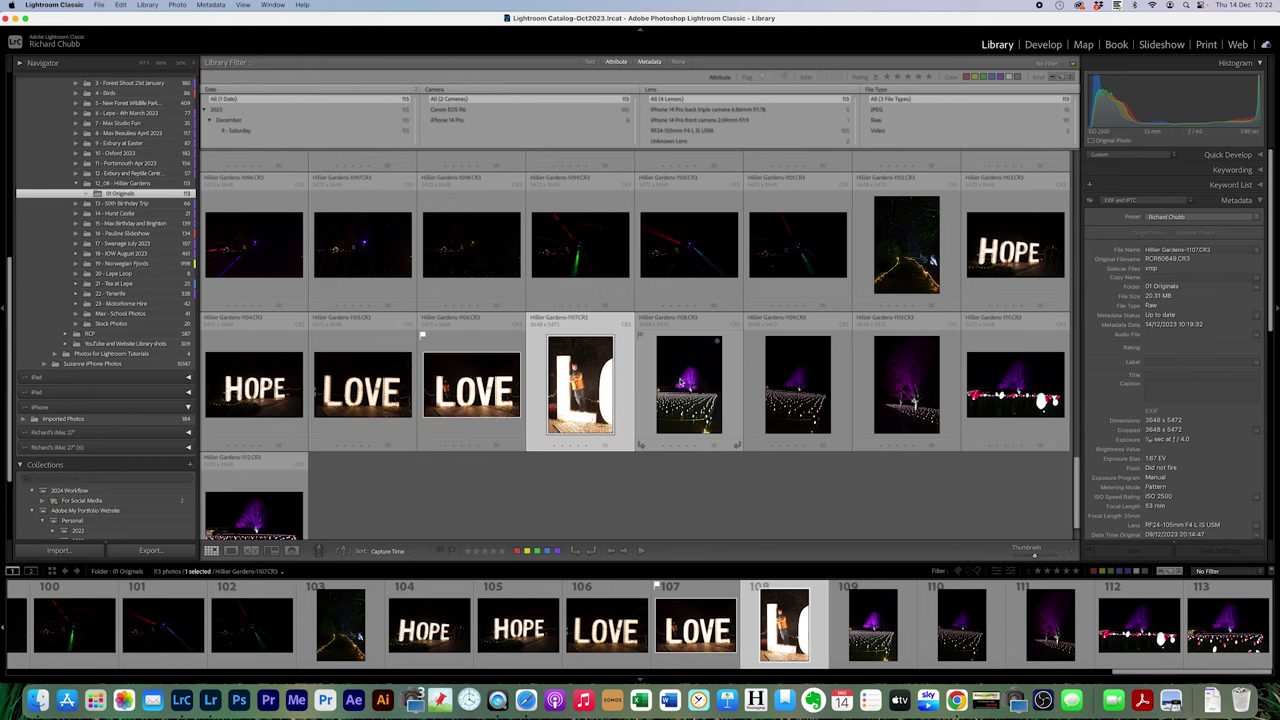
key(Right)
scroll(630, 445, down, 1)
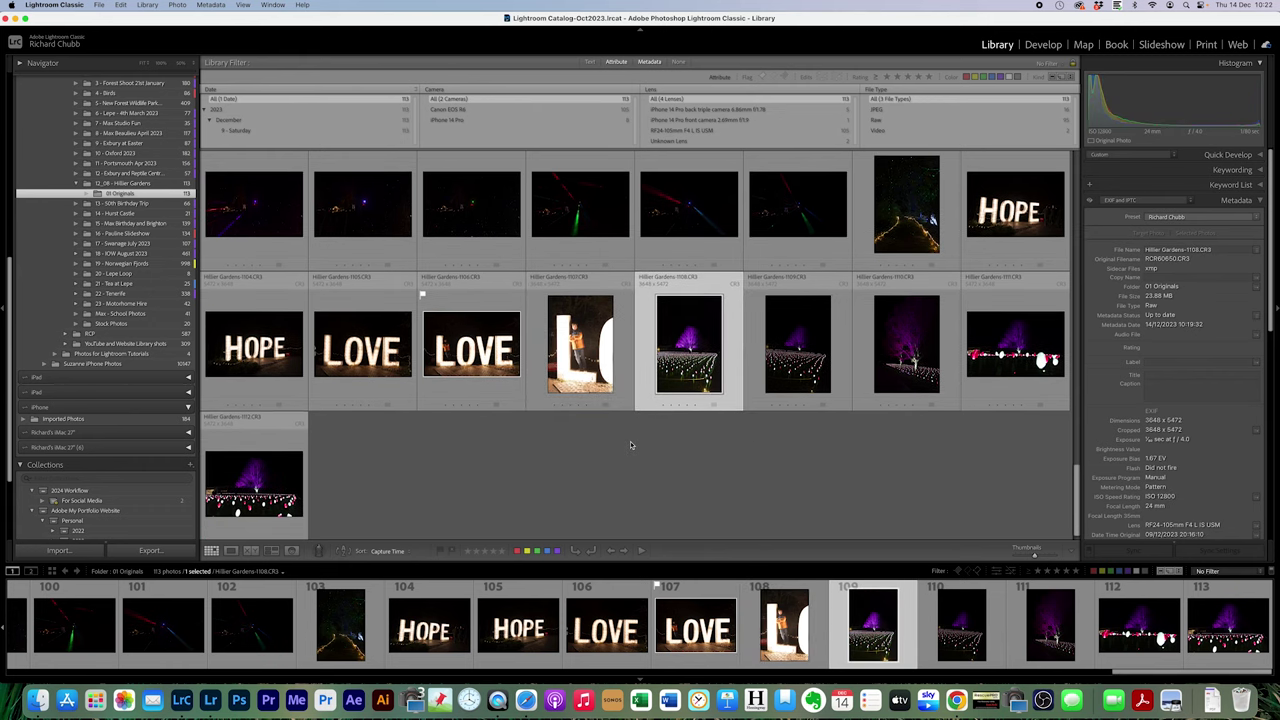
key(Right)
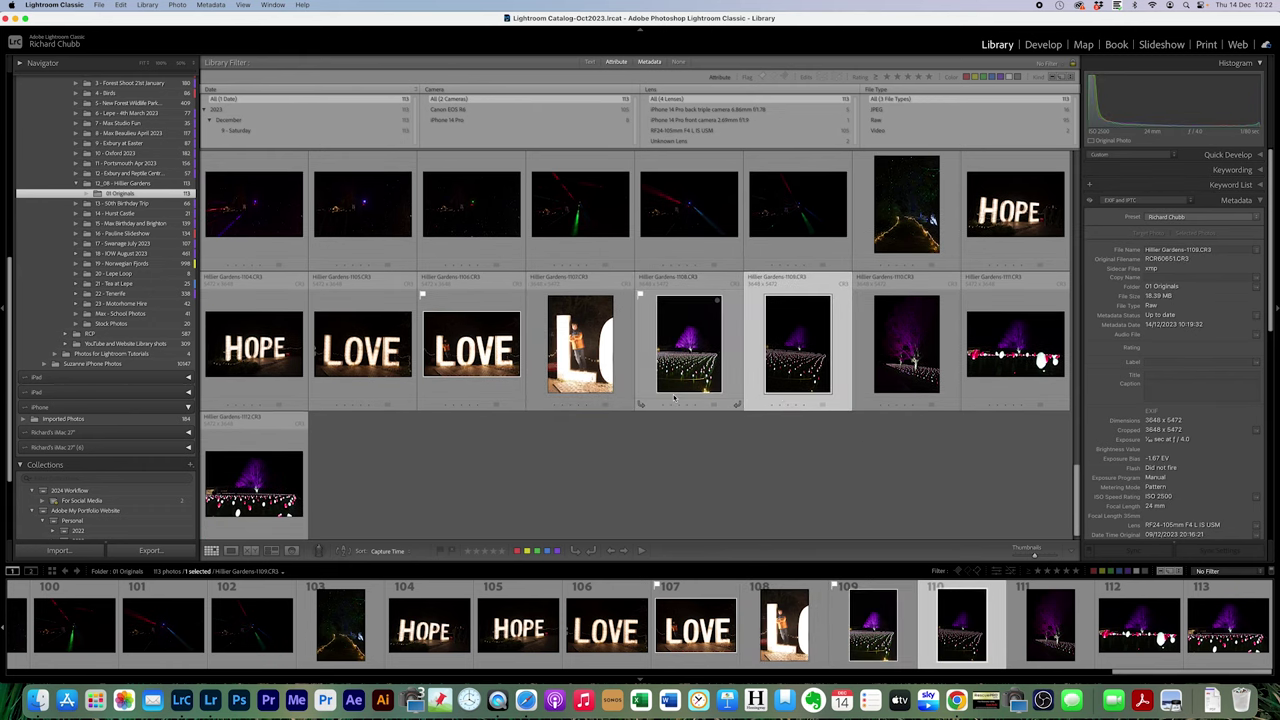
Filter the folder to unflagged photos, select them all and set their flag to Rejected
click(968, 571)
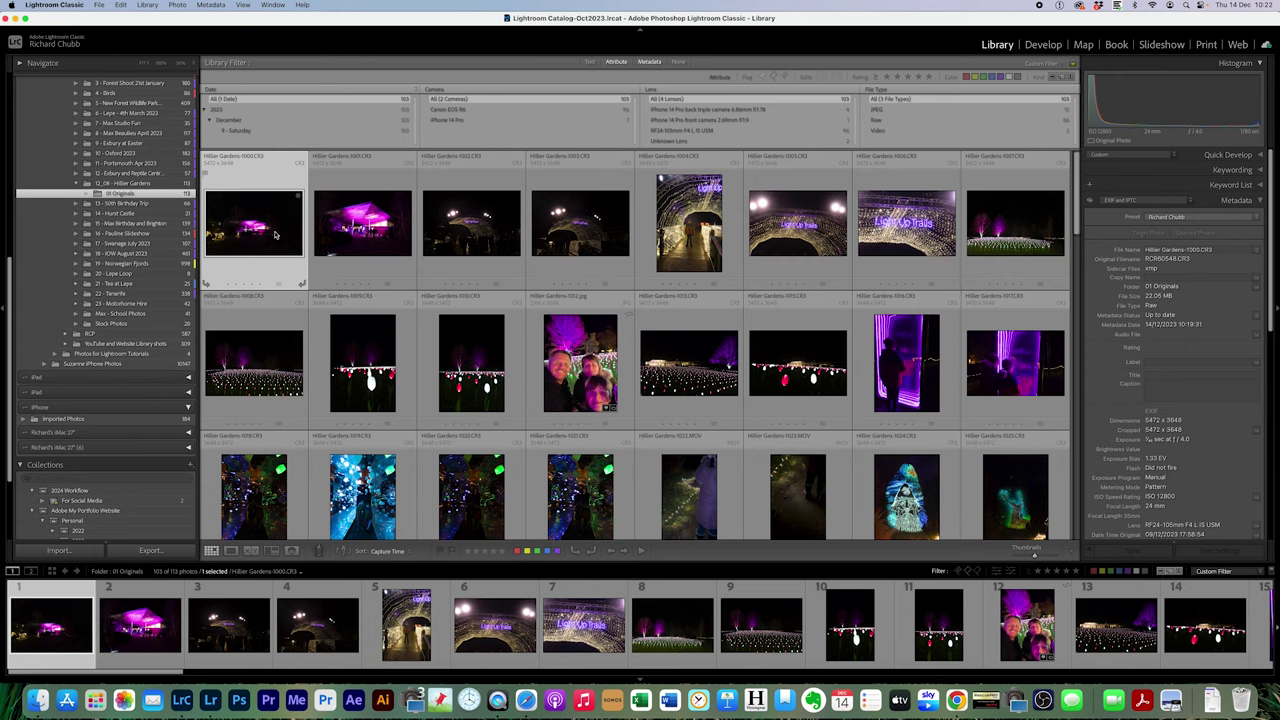
scroll(298, 247, down, 15)
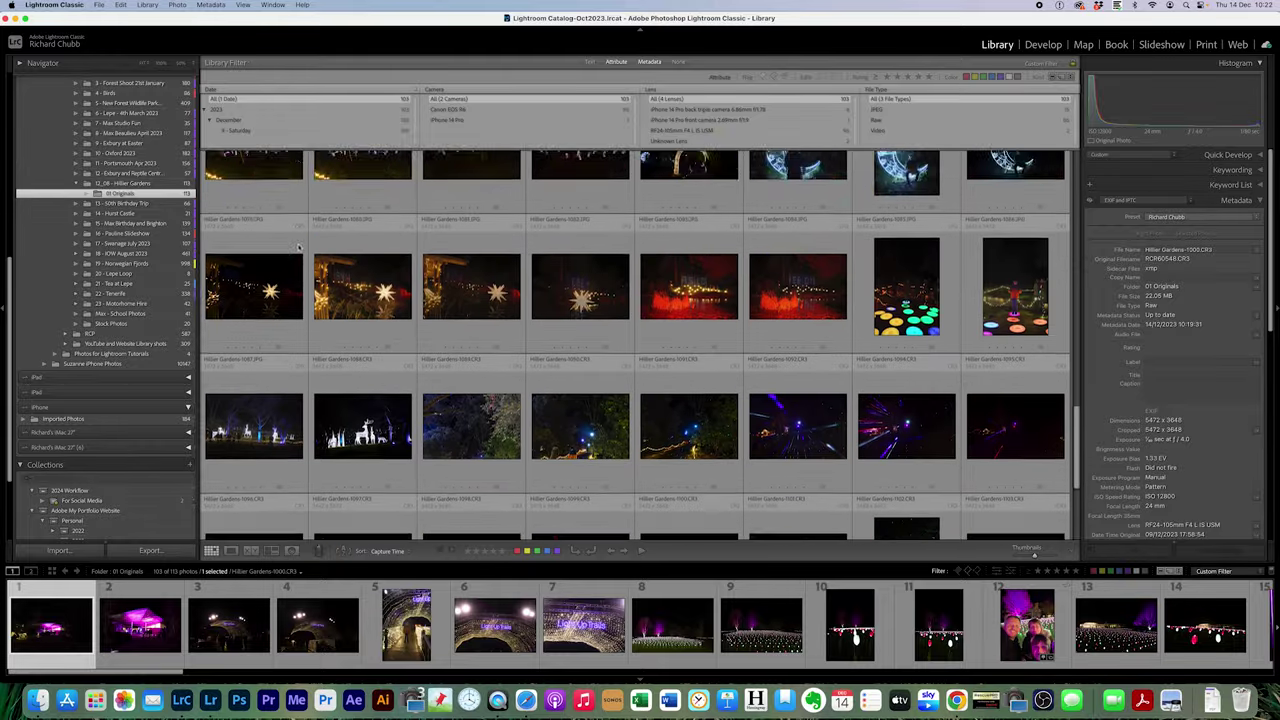
scroll(298, 247, down, 3)
key(ctrl+a)
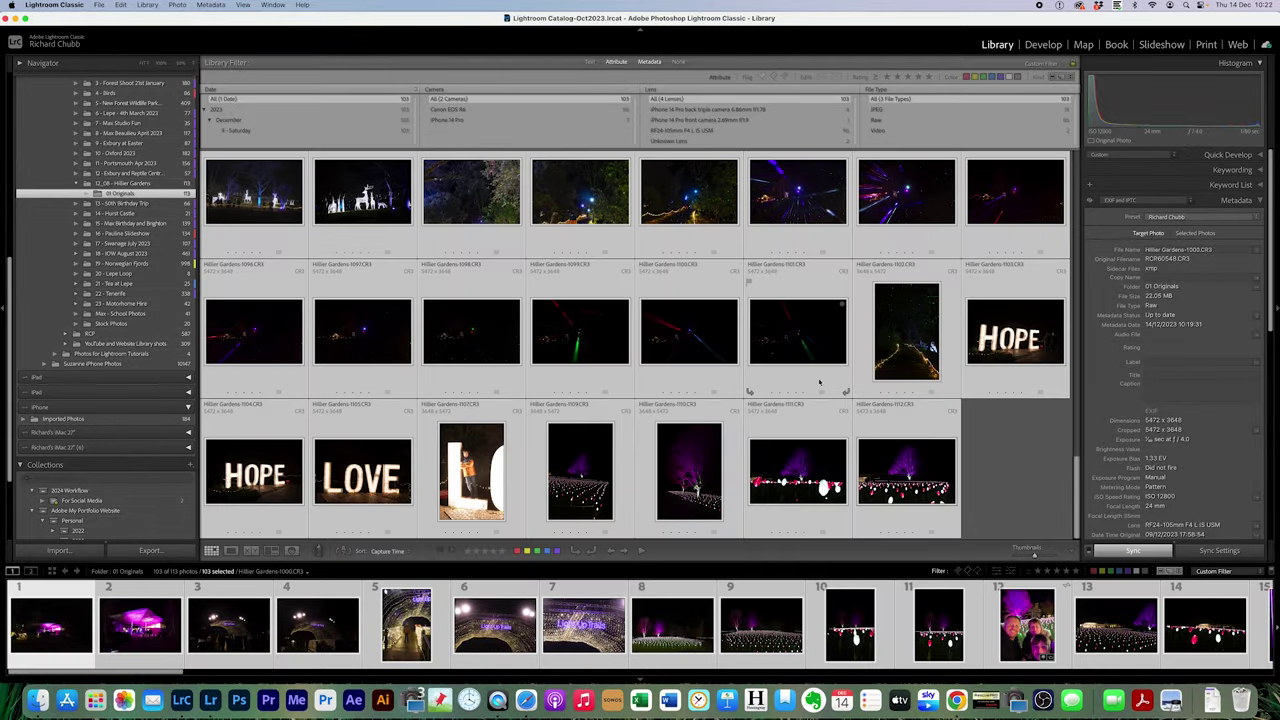
right_click(800, 341)
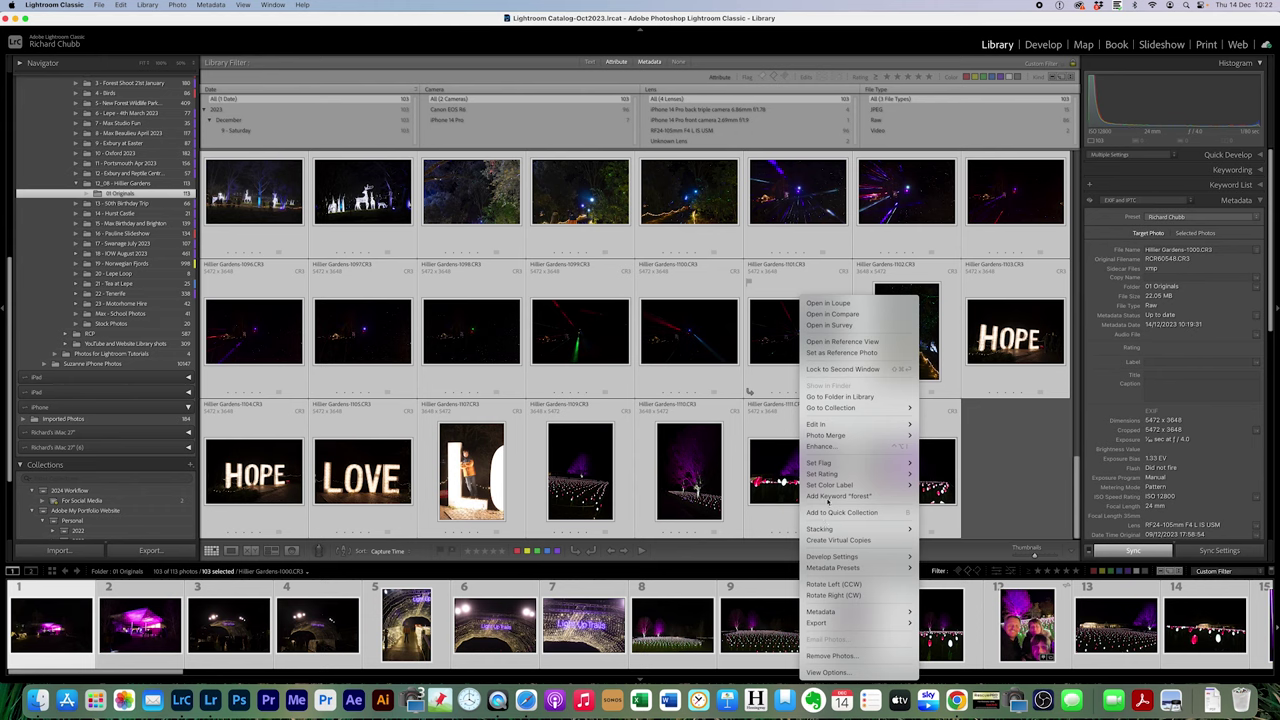
mouse_move(830, 463)
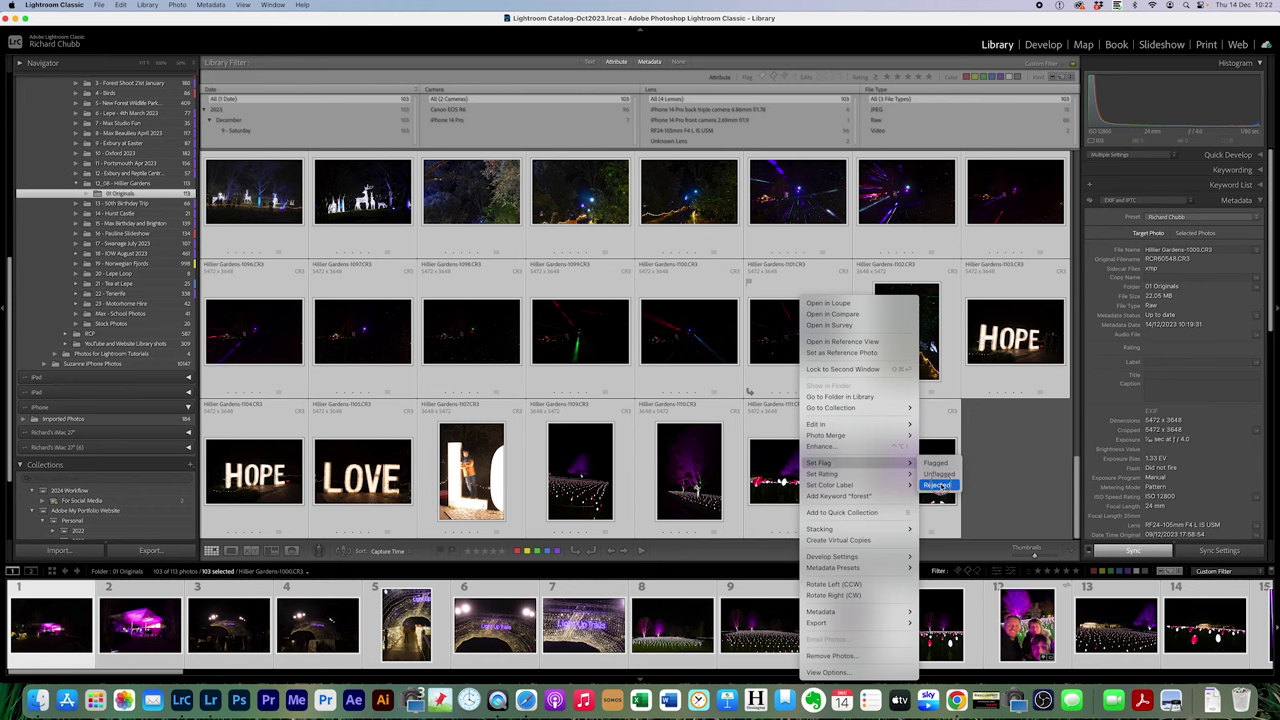
click(938, 486)
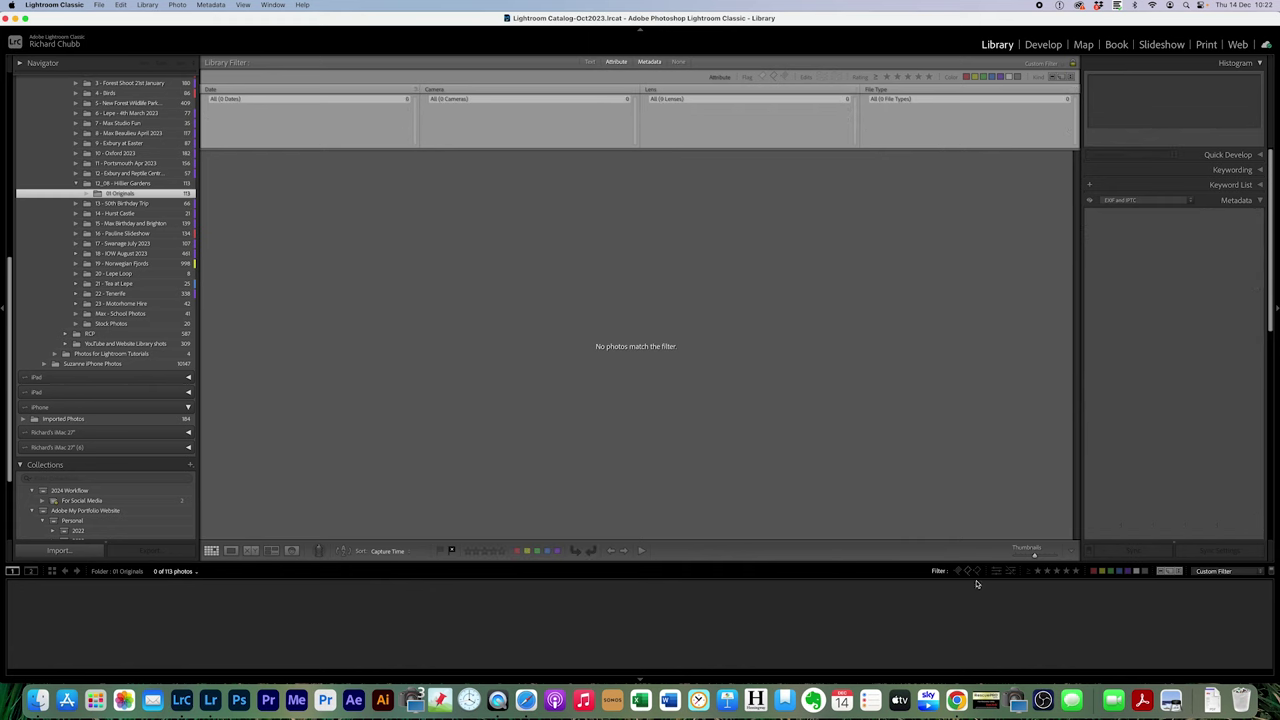
Check the flagged and rejected photos with the flag filters, ending with only the flagged photos shown
click(960, 571)
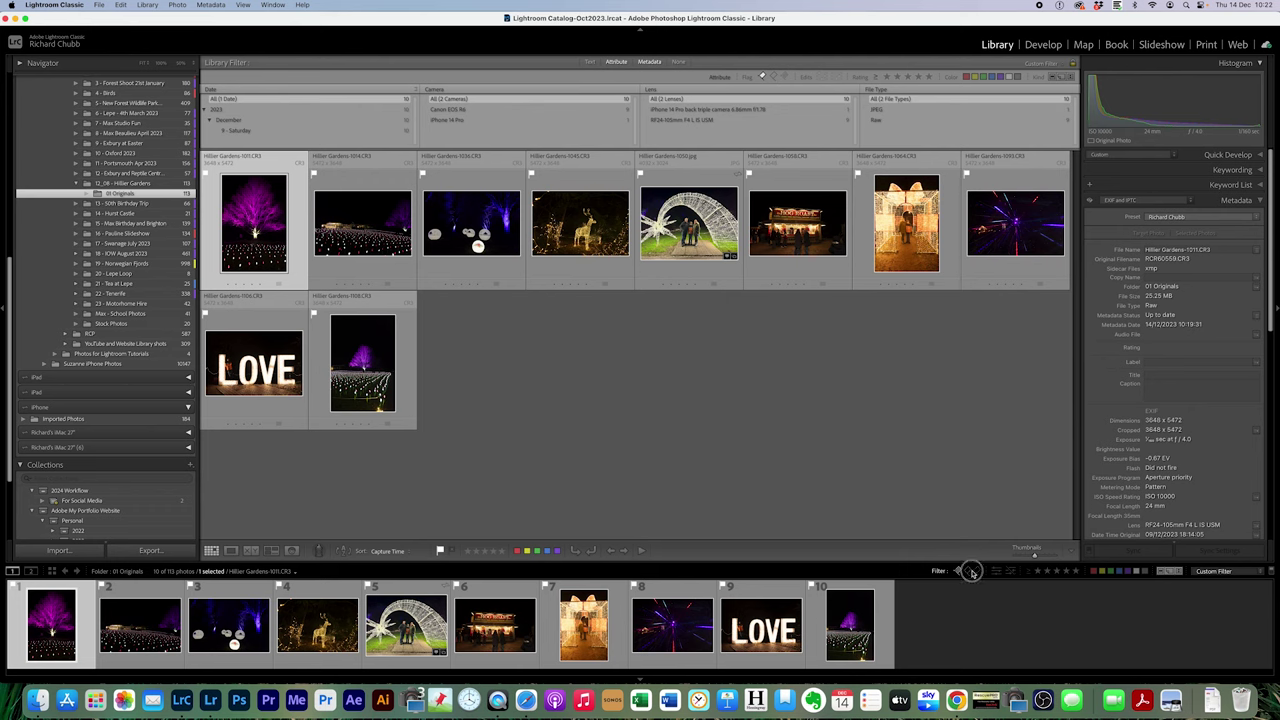
click(959, 571)
click(959, 571)
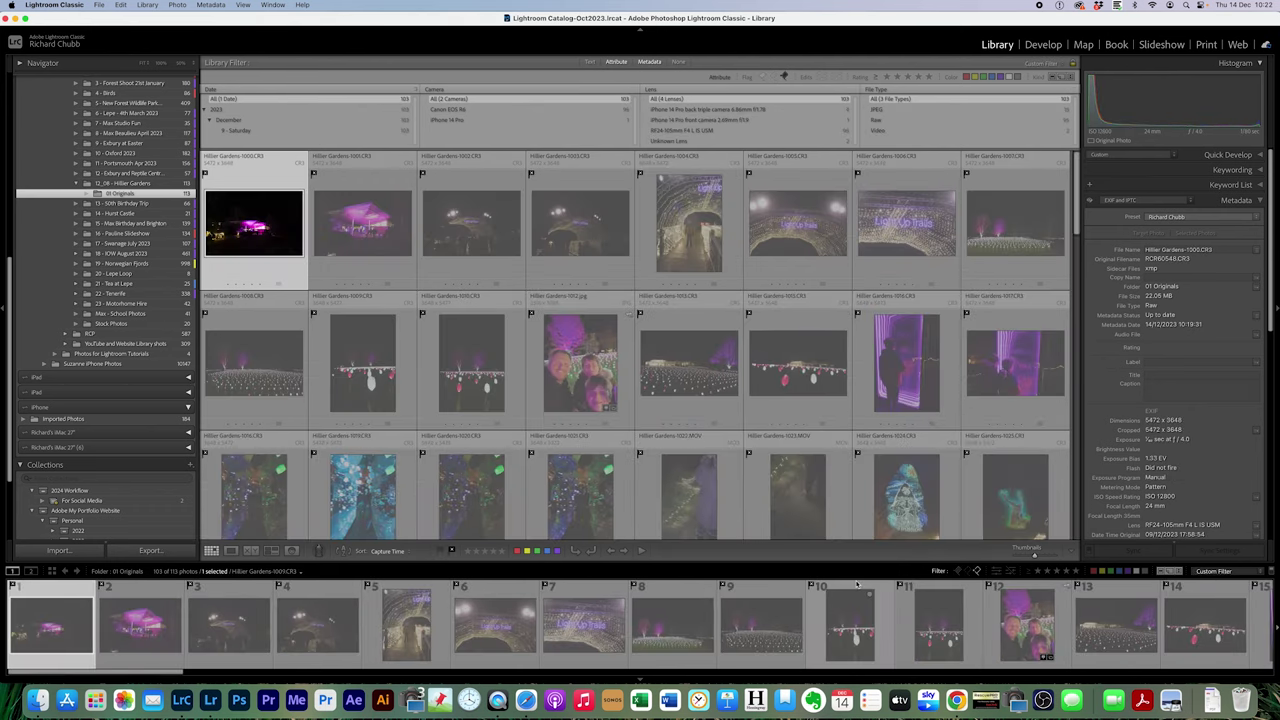
click(958, 571)
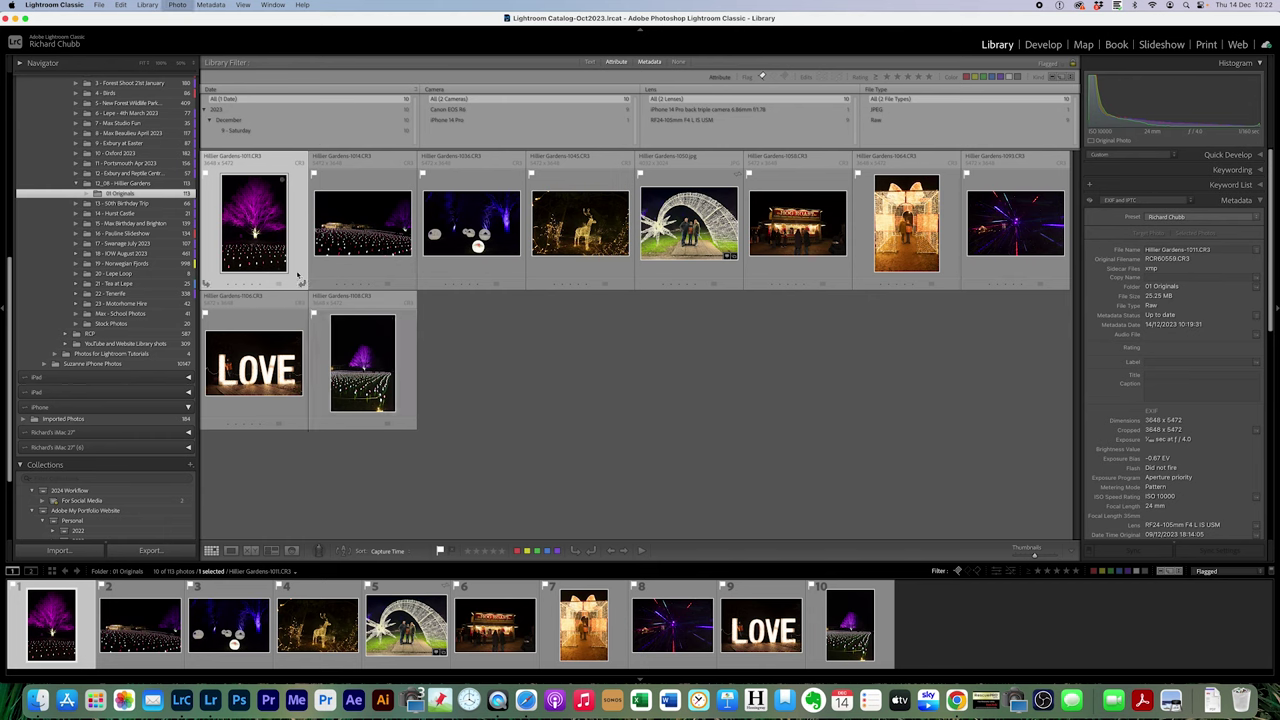
Give each of the ten flagged photos a three-star rating
key(3)
key(3)
key(3)
key(3)
key(3)
key(3)
key(3)
key(3)
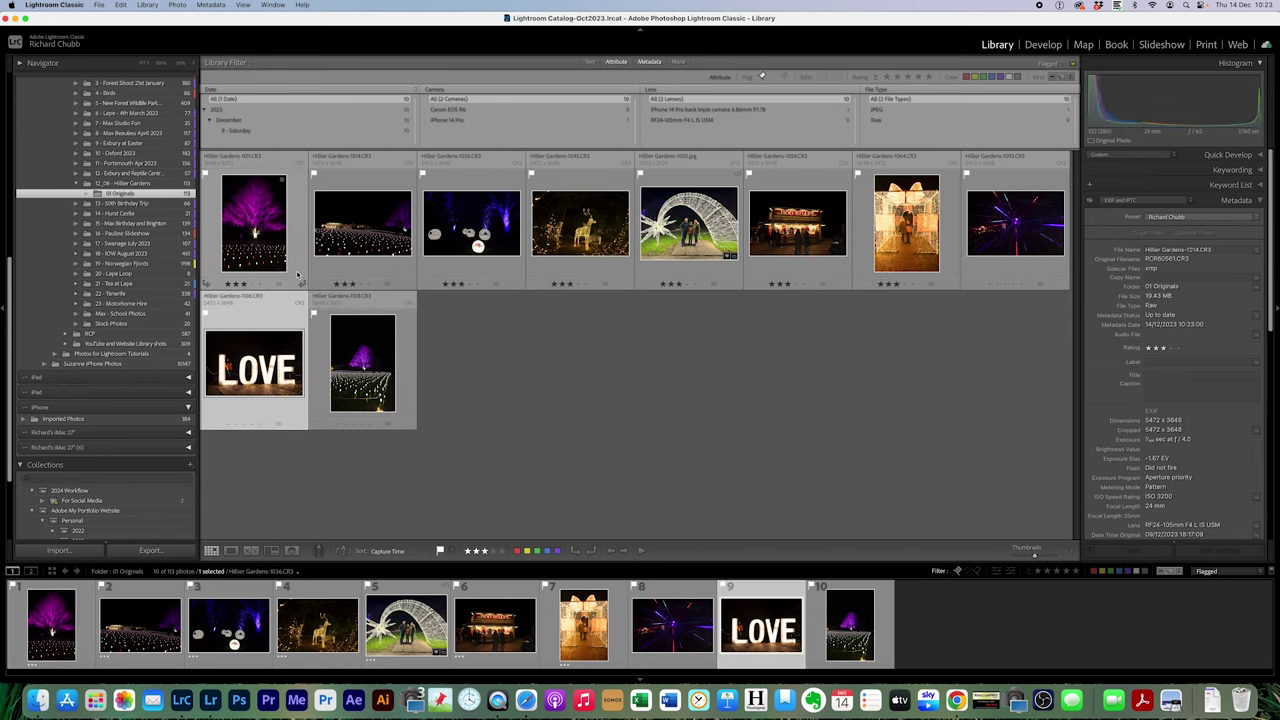
key(3)
key(3)
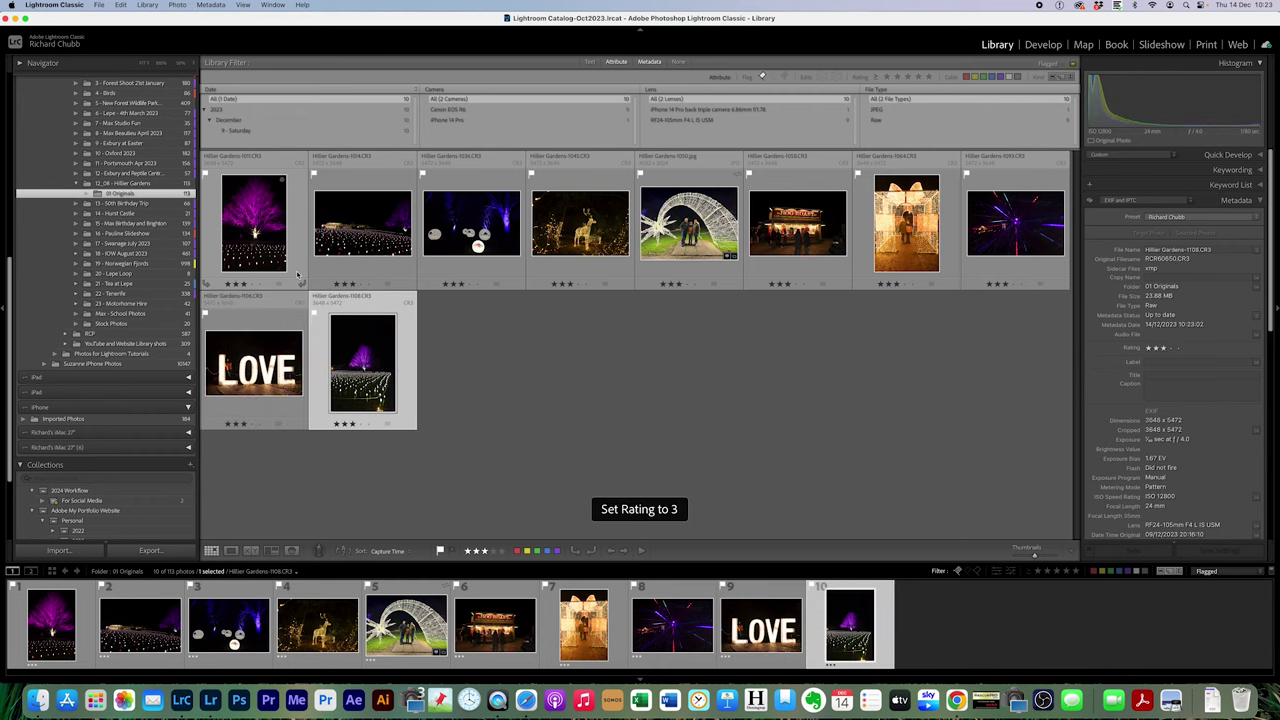
Select all ten flagged photos and set up their export with the Final JPG Edits preset
key(super+a)
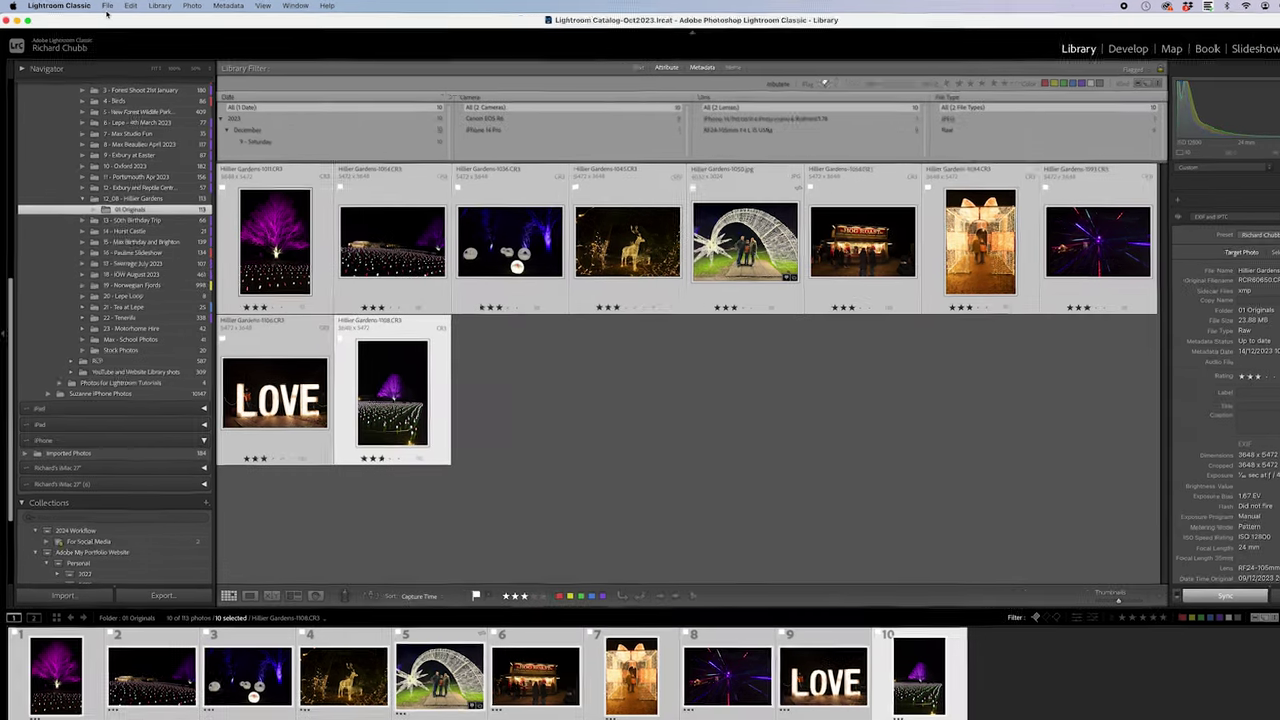
click(107, 6)
click(130, 160)
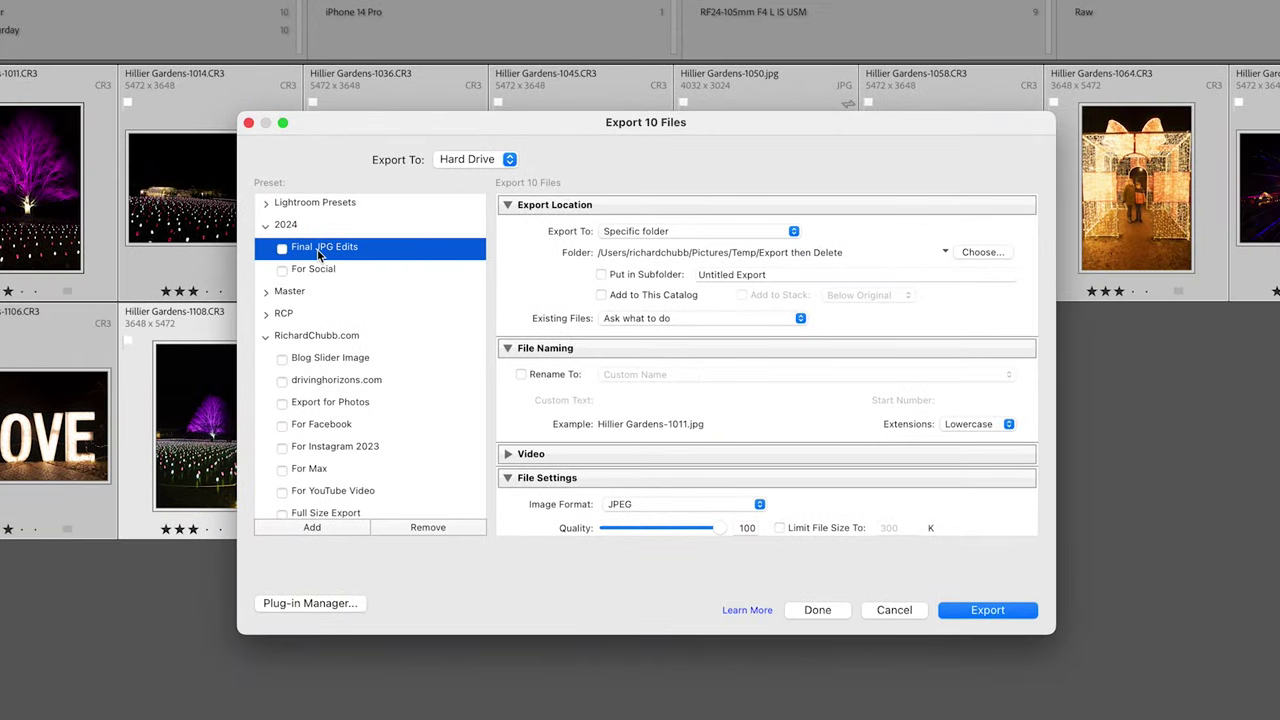
Set the export folder to 02 Final JPG Edits inside Library, 2023, 12_08 - Hillier Gardens
click(980, 252)
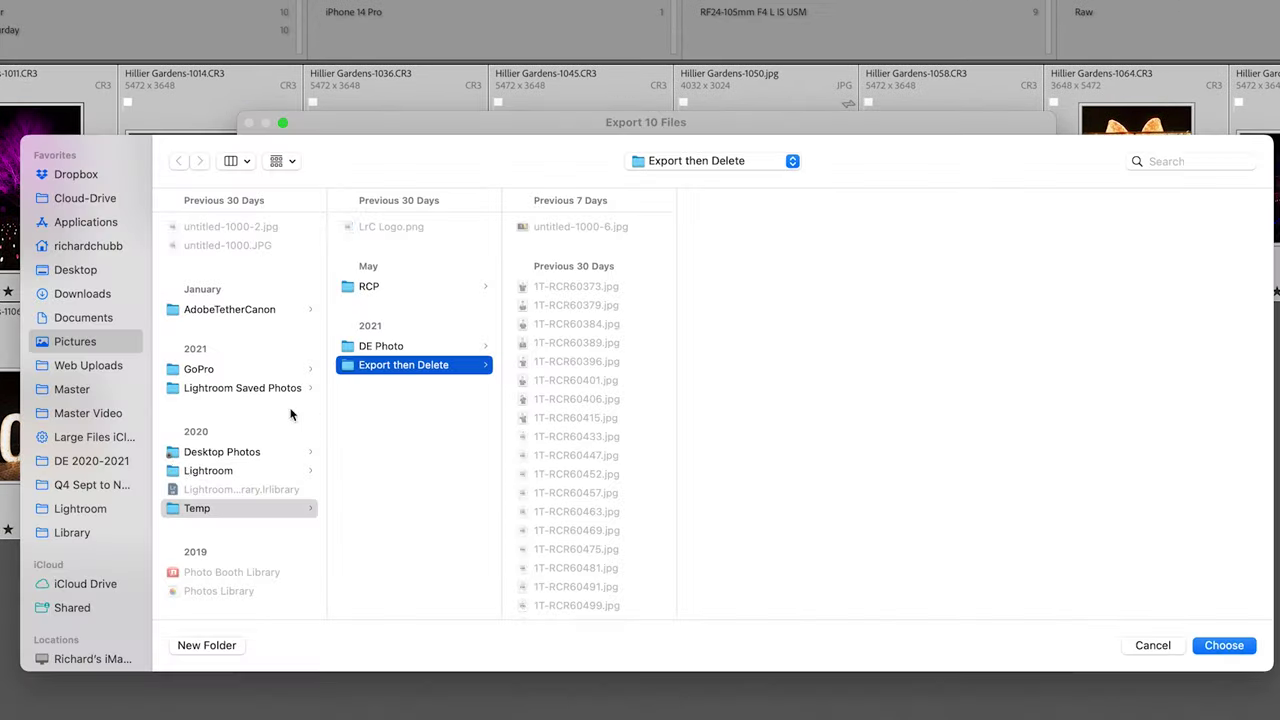
click(95, 530)
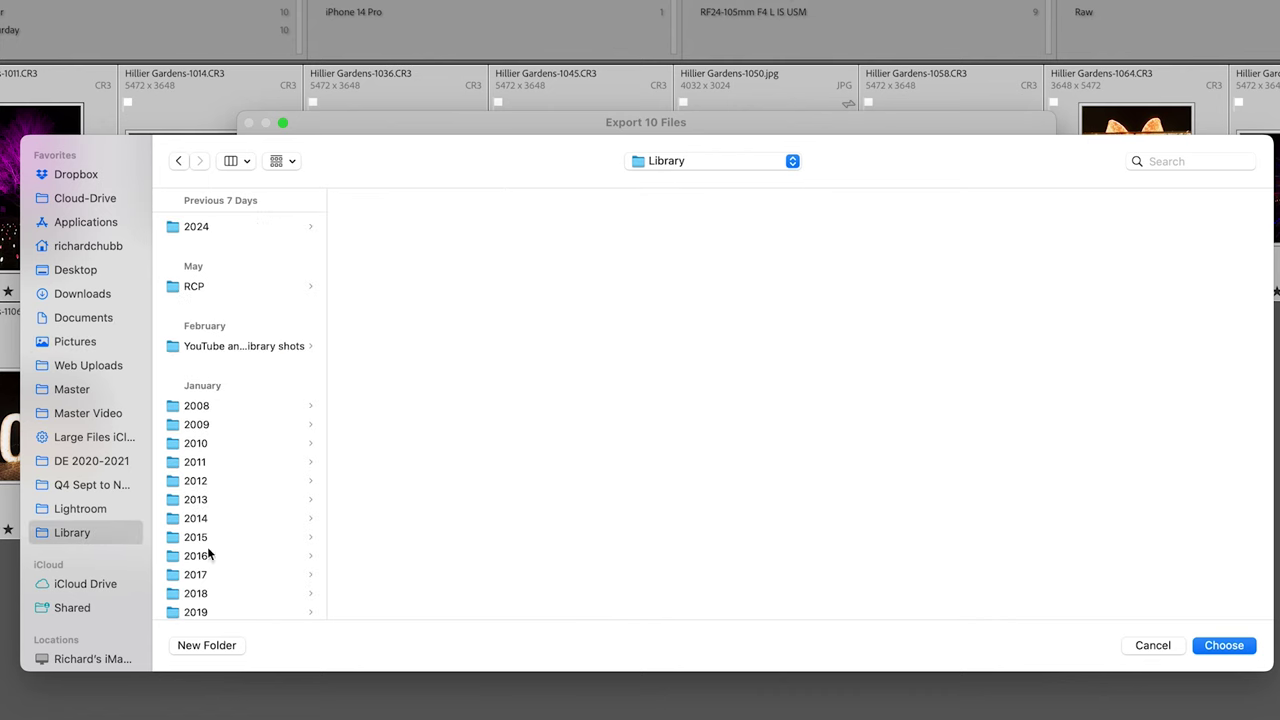
scroll(213, 450, down, 3)
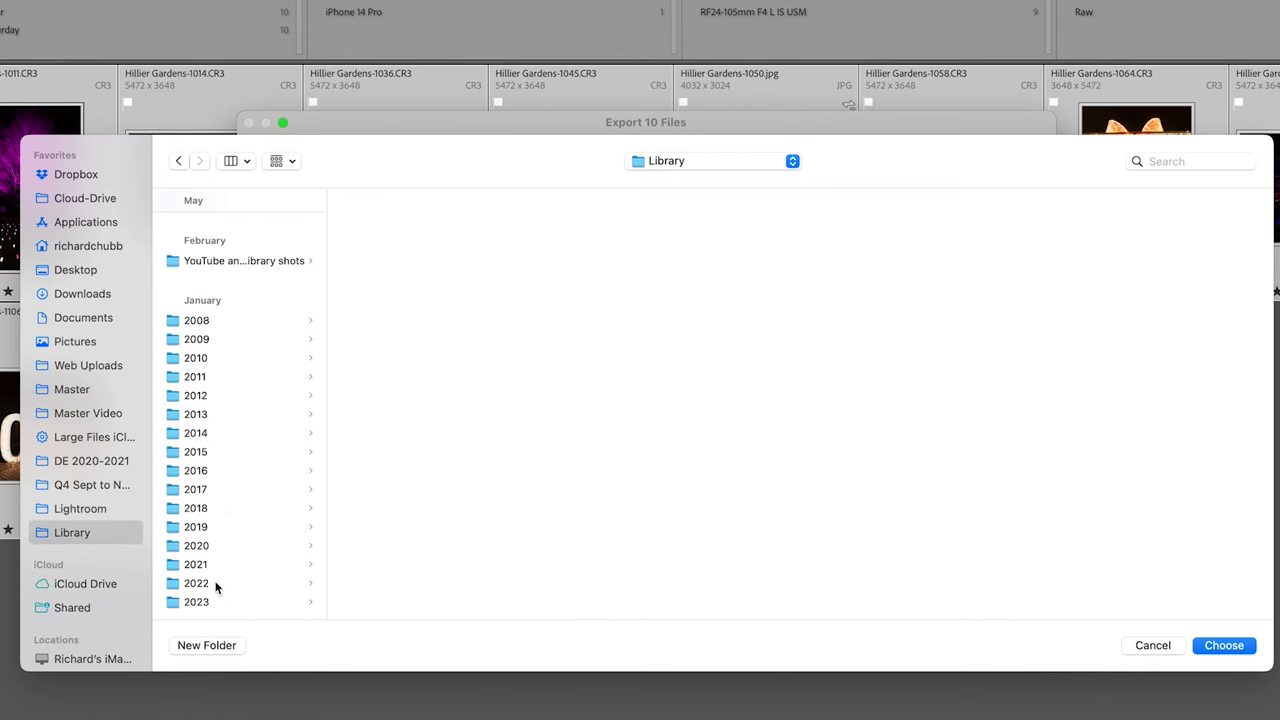
click(255, 600)
click(392, 229)
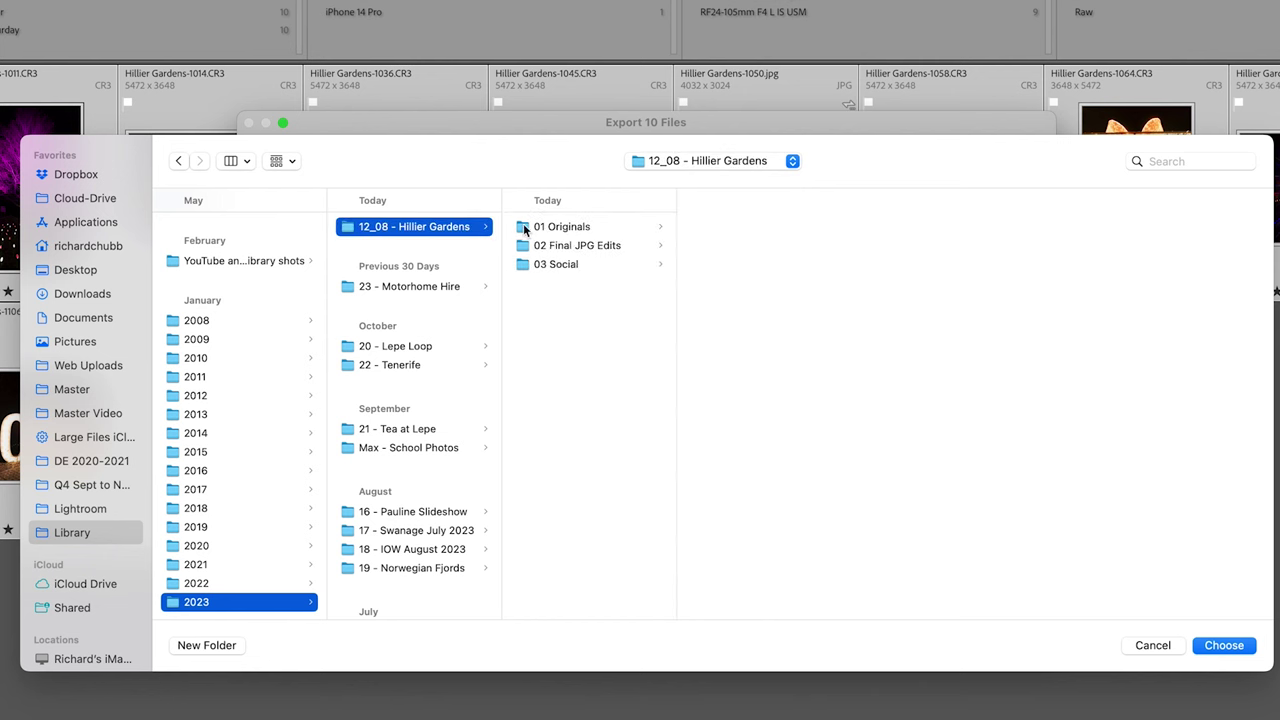
click(545, 246)
click(1220, 646)
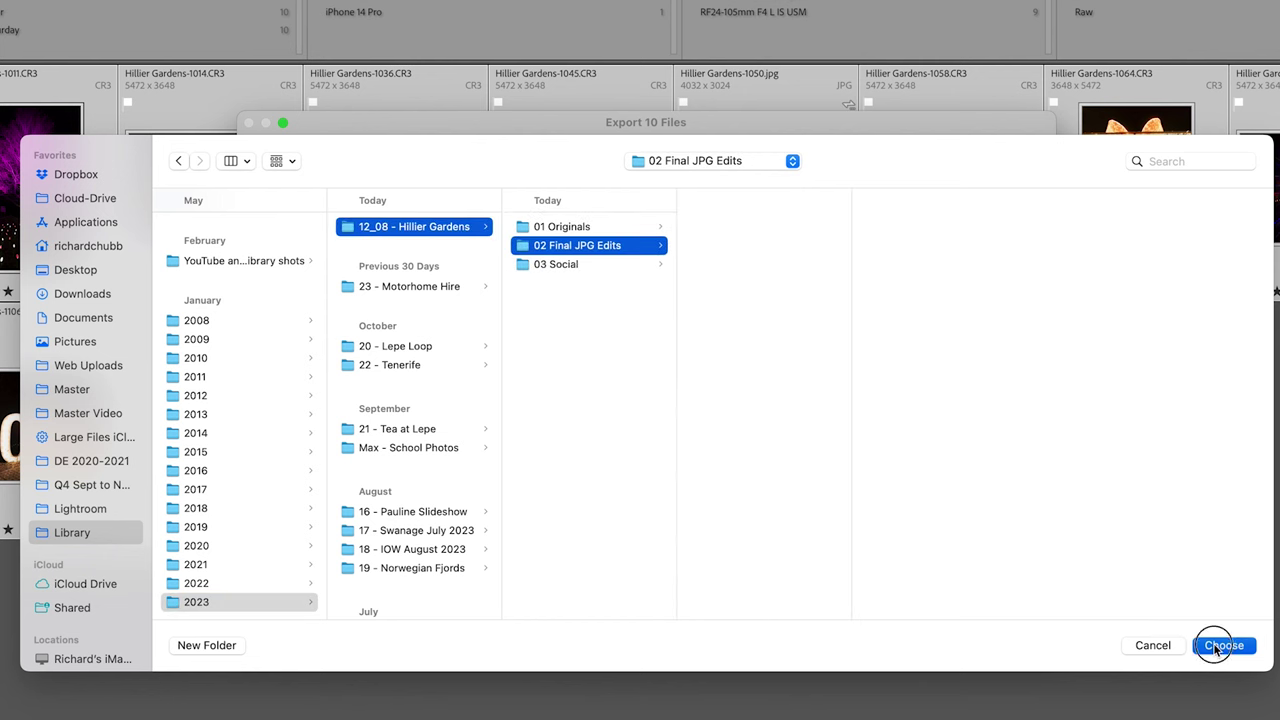
Review the remaining export settings and export the ten photos as JPEGs
scroll(686, 404, down, 4)
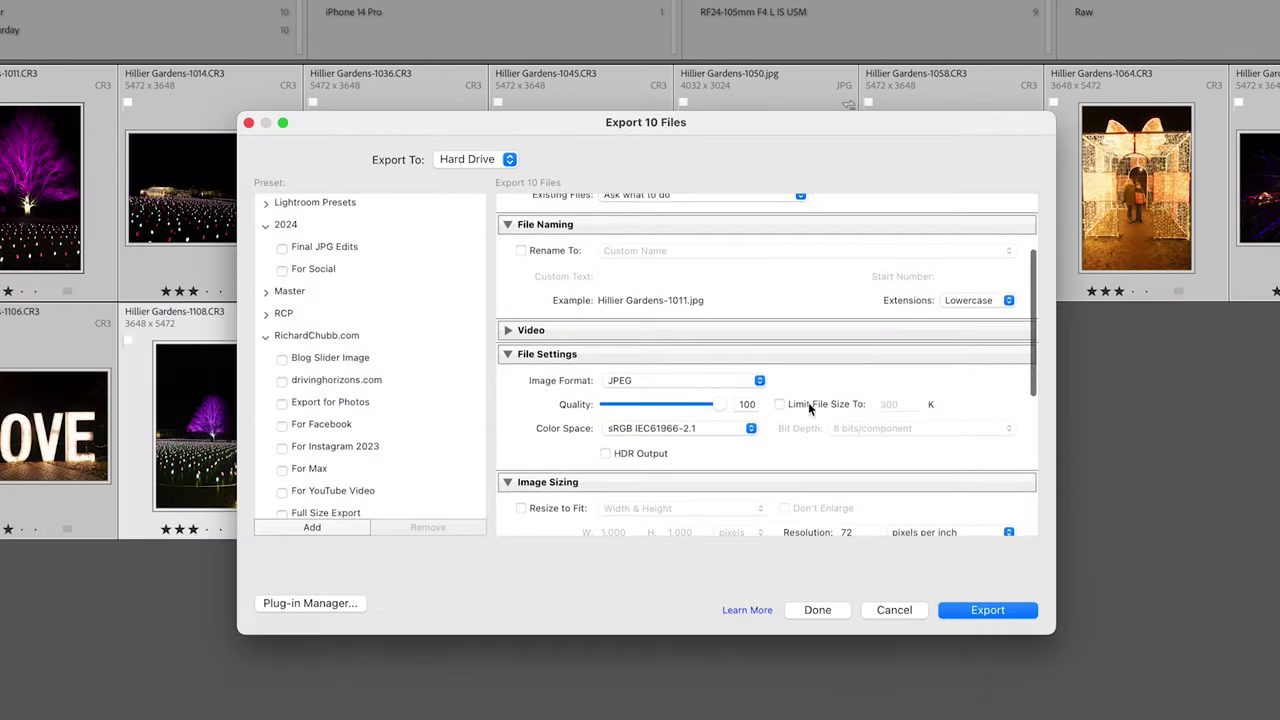
scroll(713, 424, down, 4)
scroll(713, 424, down, 5)
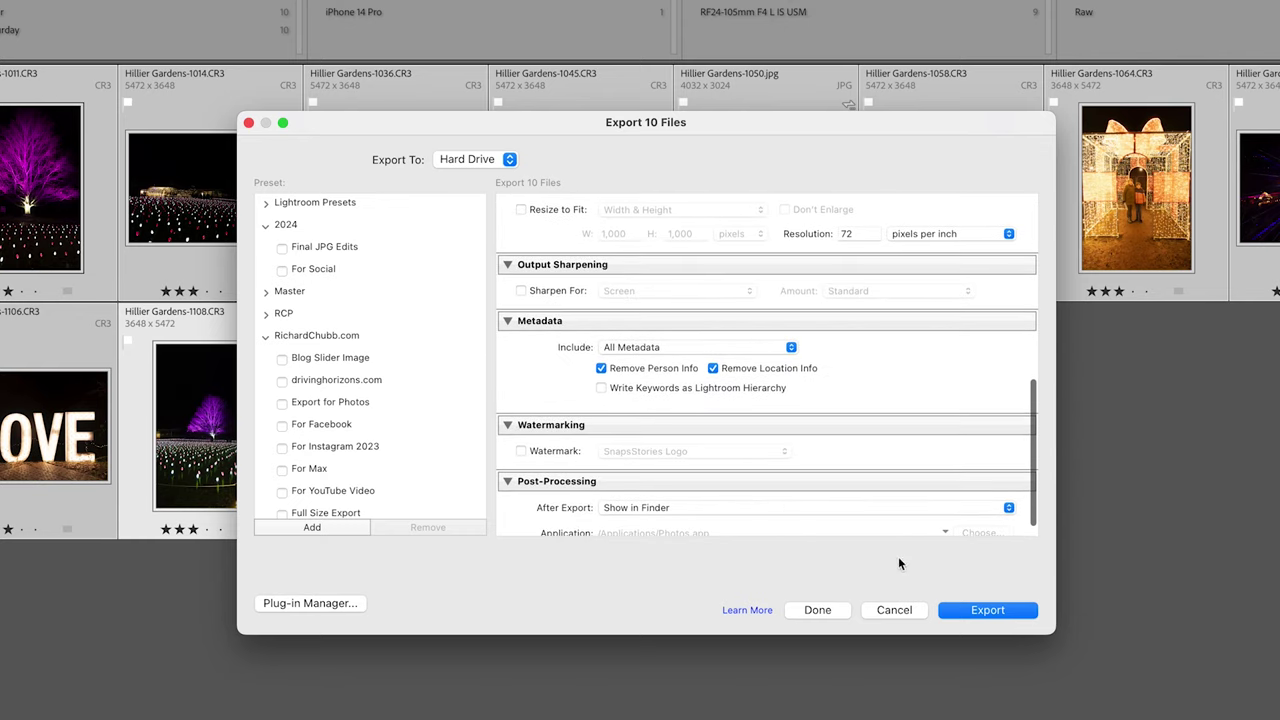
click(978, 610)
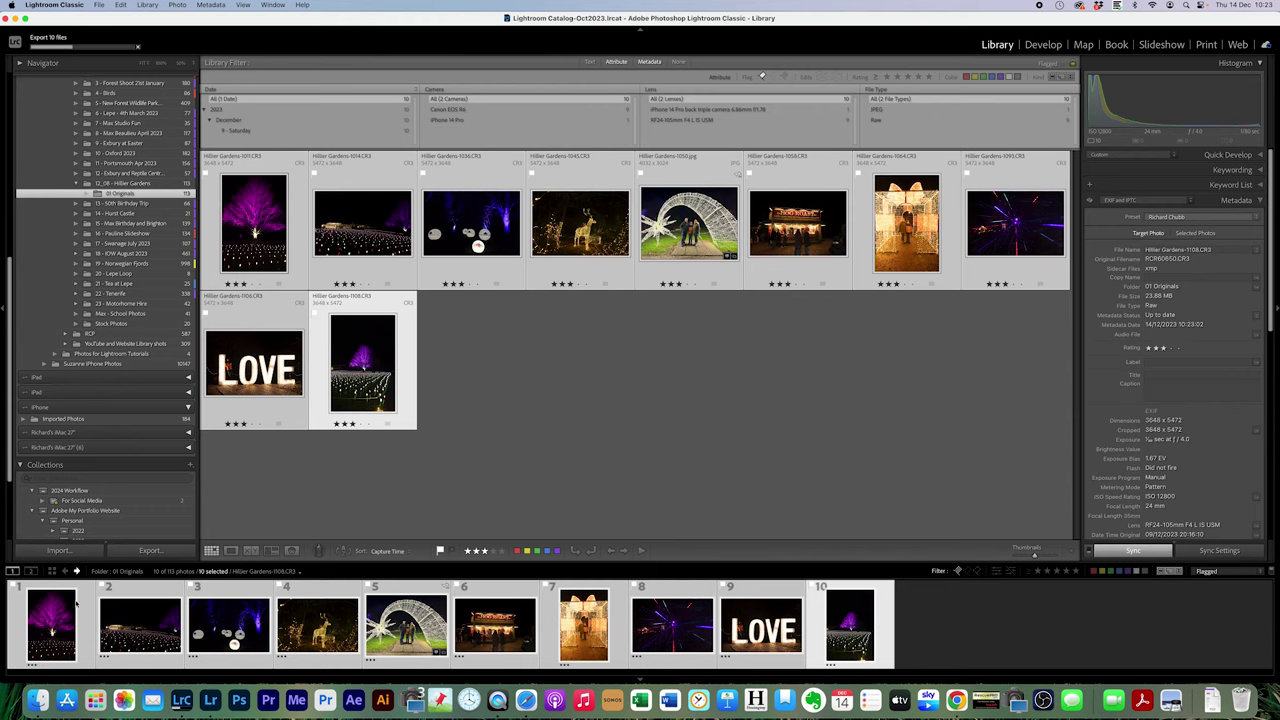
Check the exported JPGs in the 02 Final JPG Edits folder in Finder, then return to Lightroom Classic
click(37, 700)
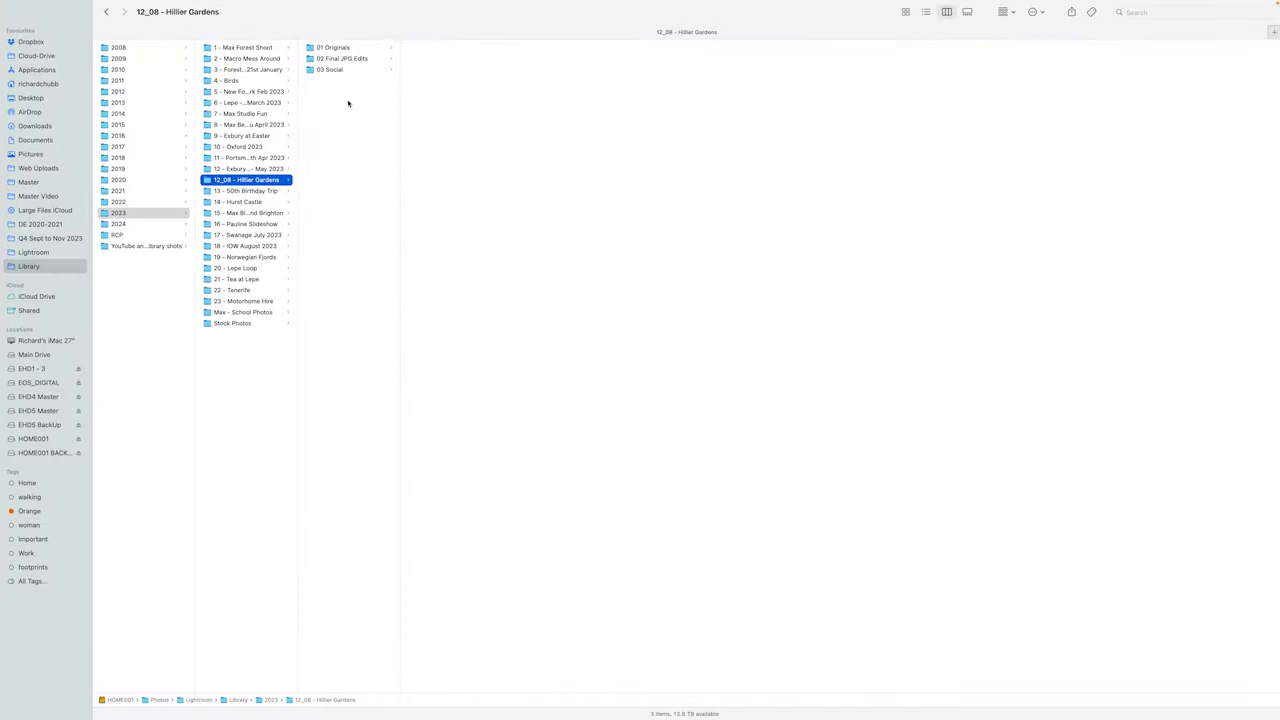
click(335, 59)
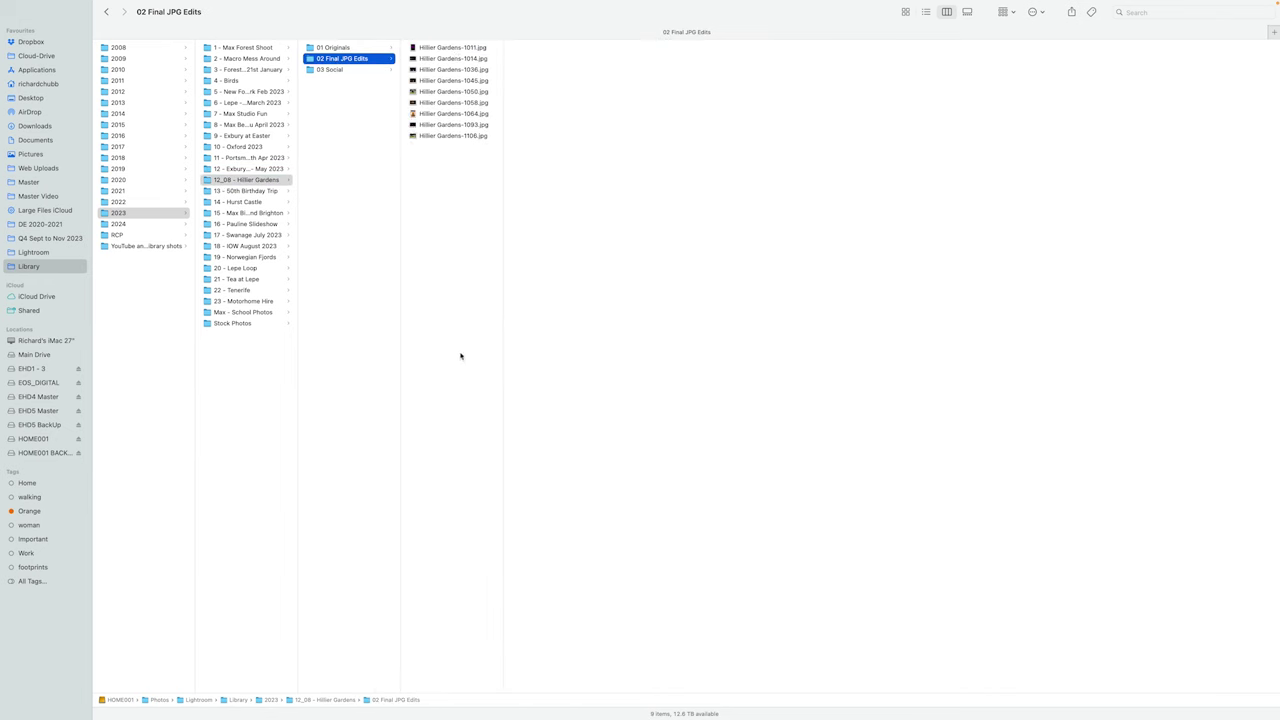
key(Right)
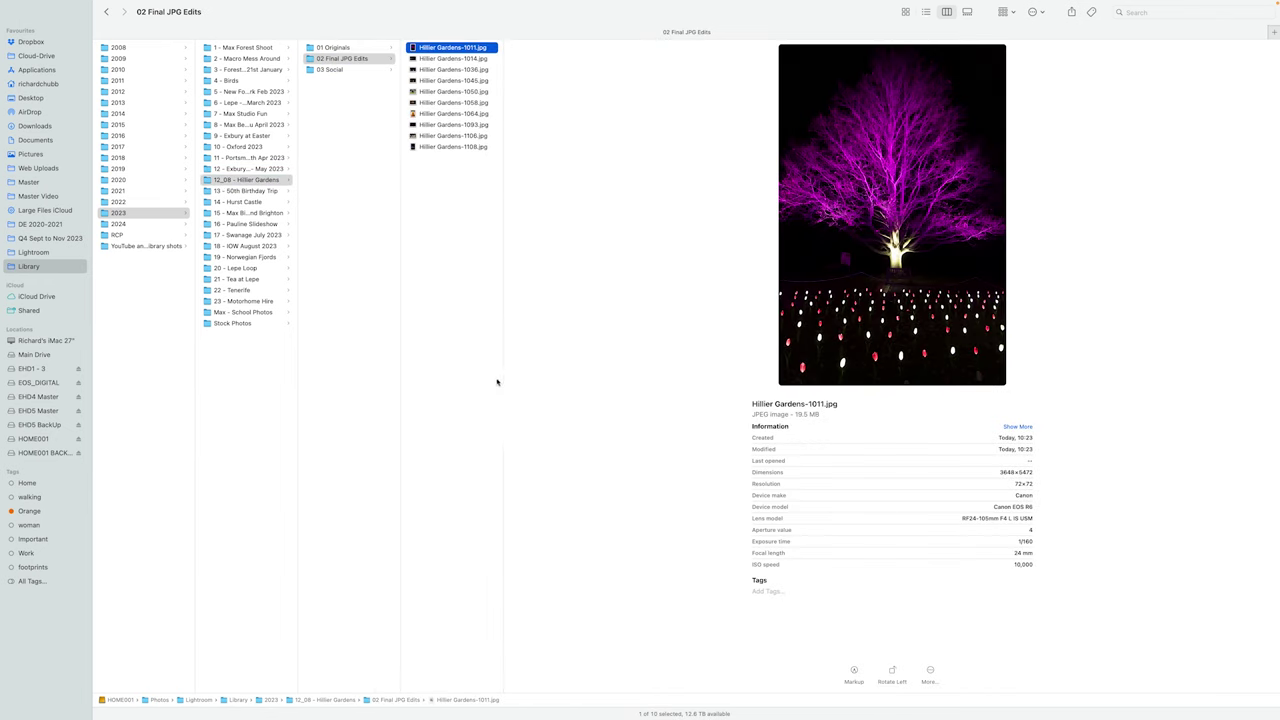
key(super+Tab)
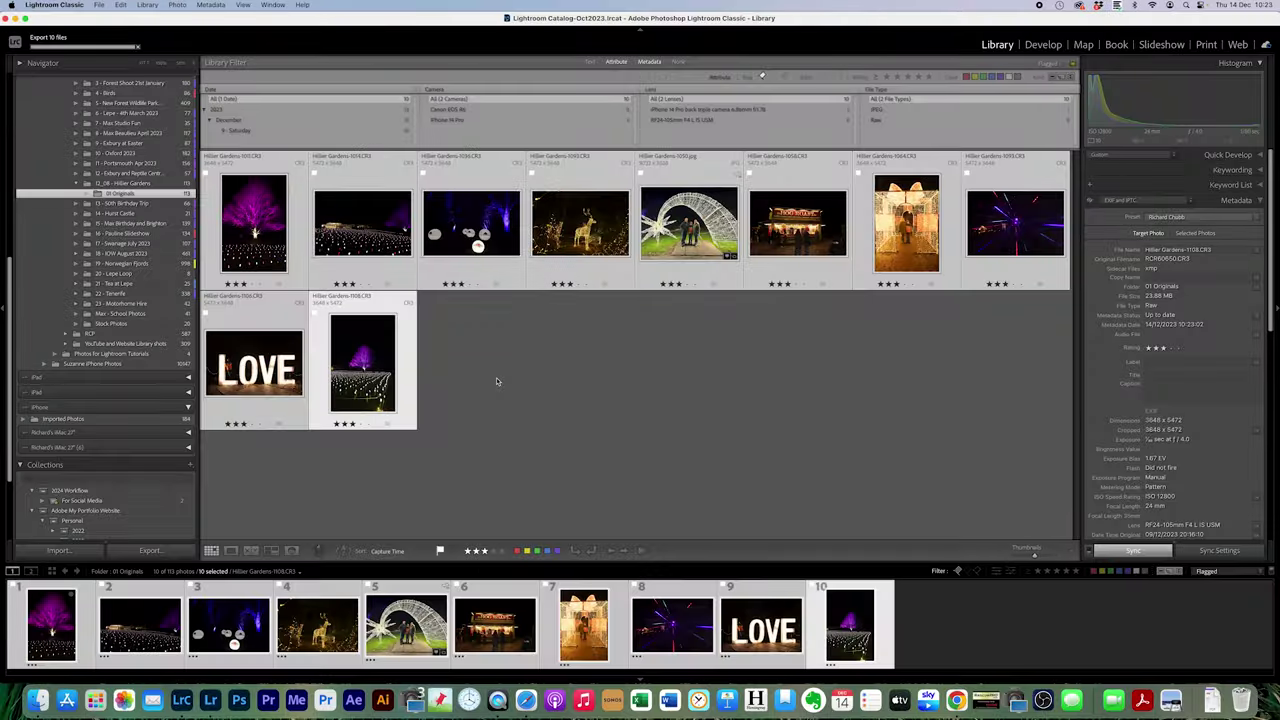
Give the photos Hillier Gardens-1011, Hillier Gardens-1036 and Hillier Gardens-1093 a five-star rating
click(496, 377)
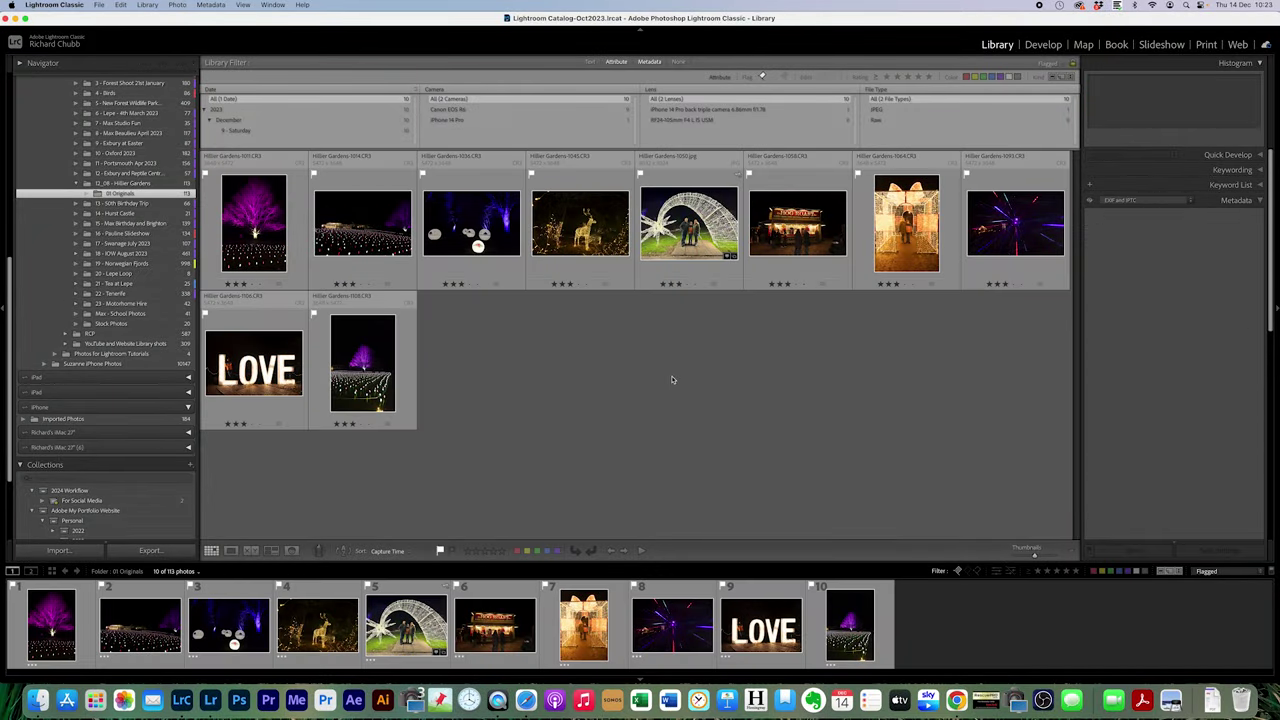
click(258, 245)
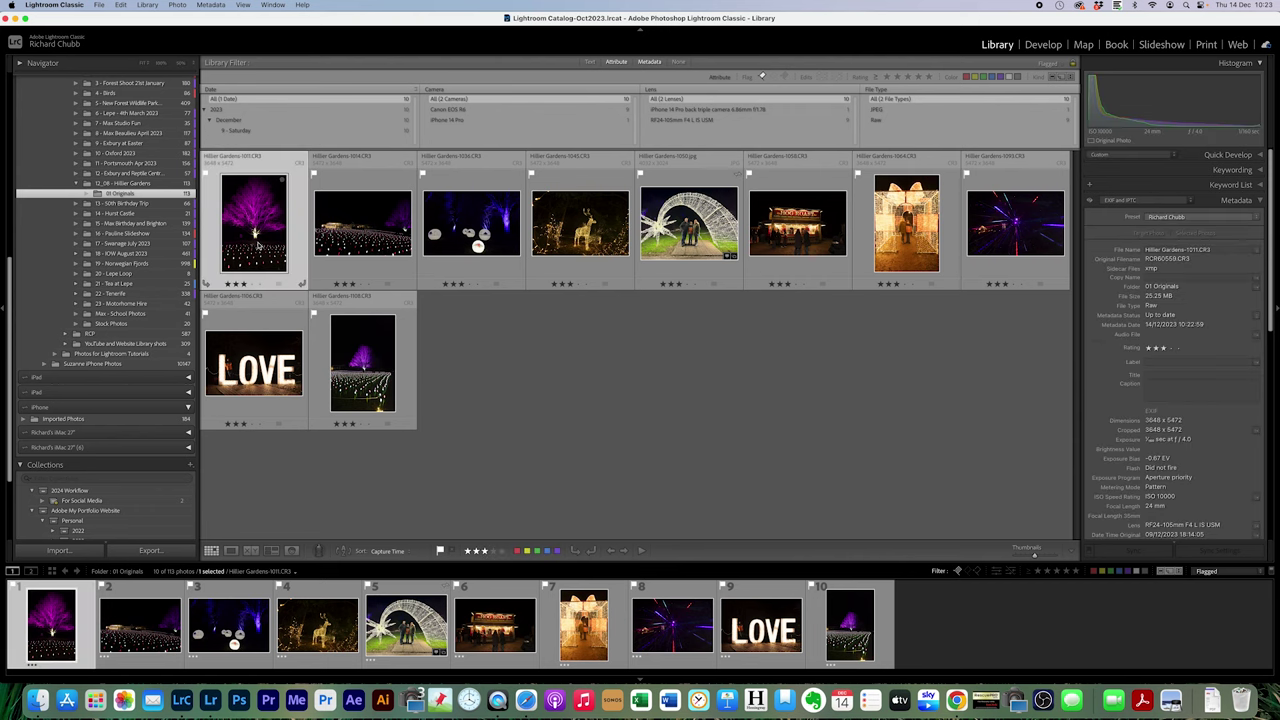
click(470, 265)
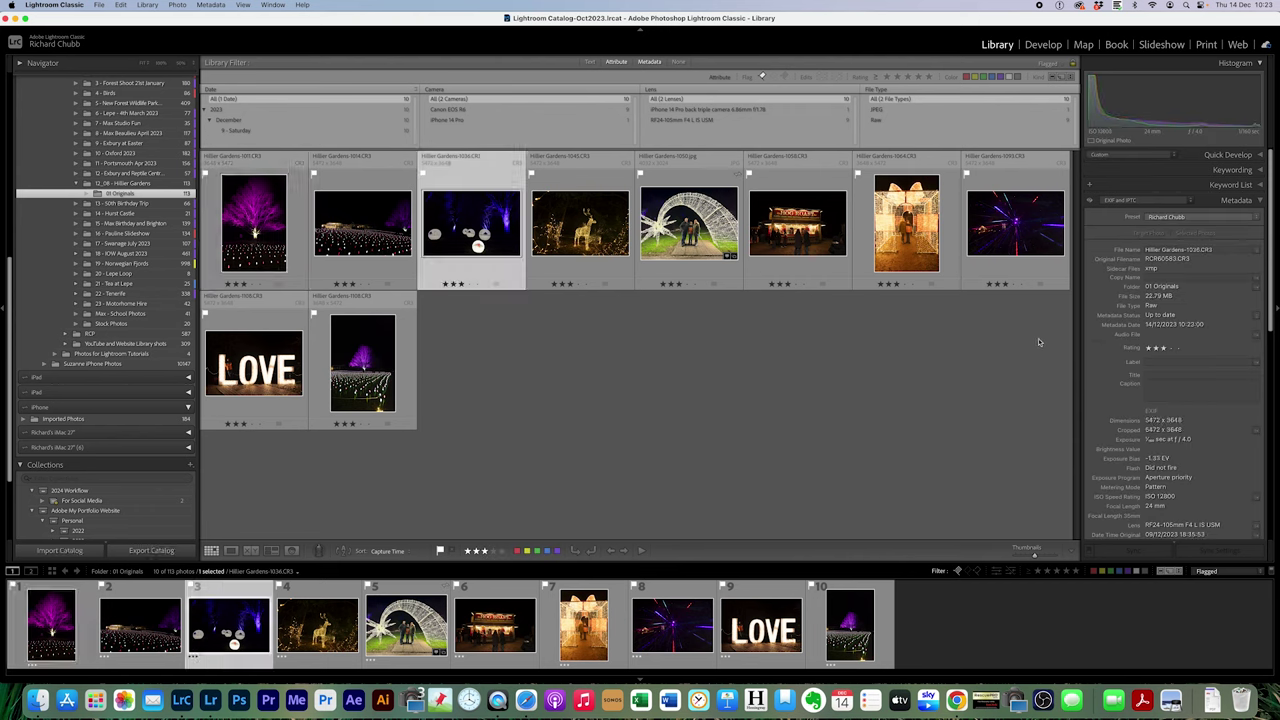
click(1005, 254)
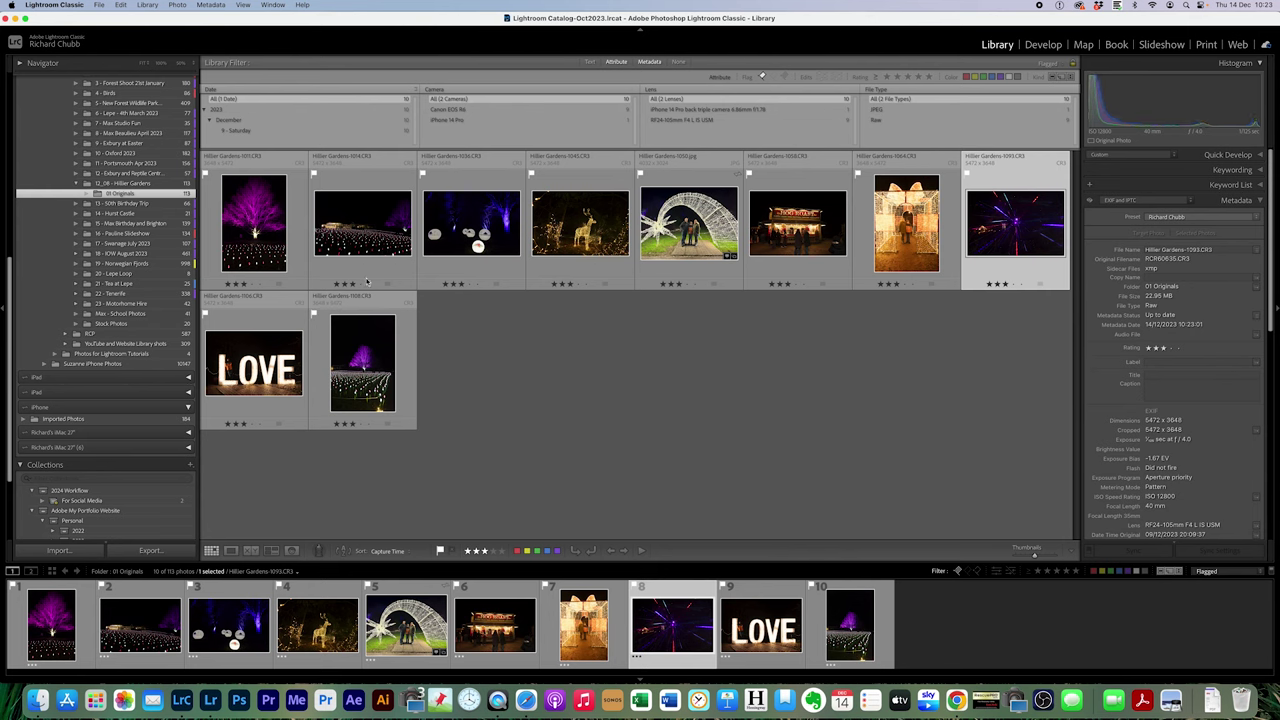
super+click(270, 247)
super+click(458, 245)
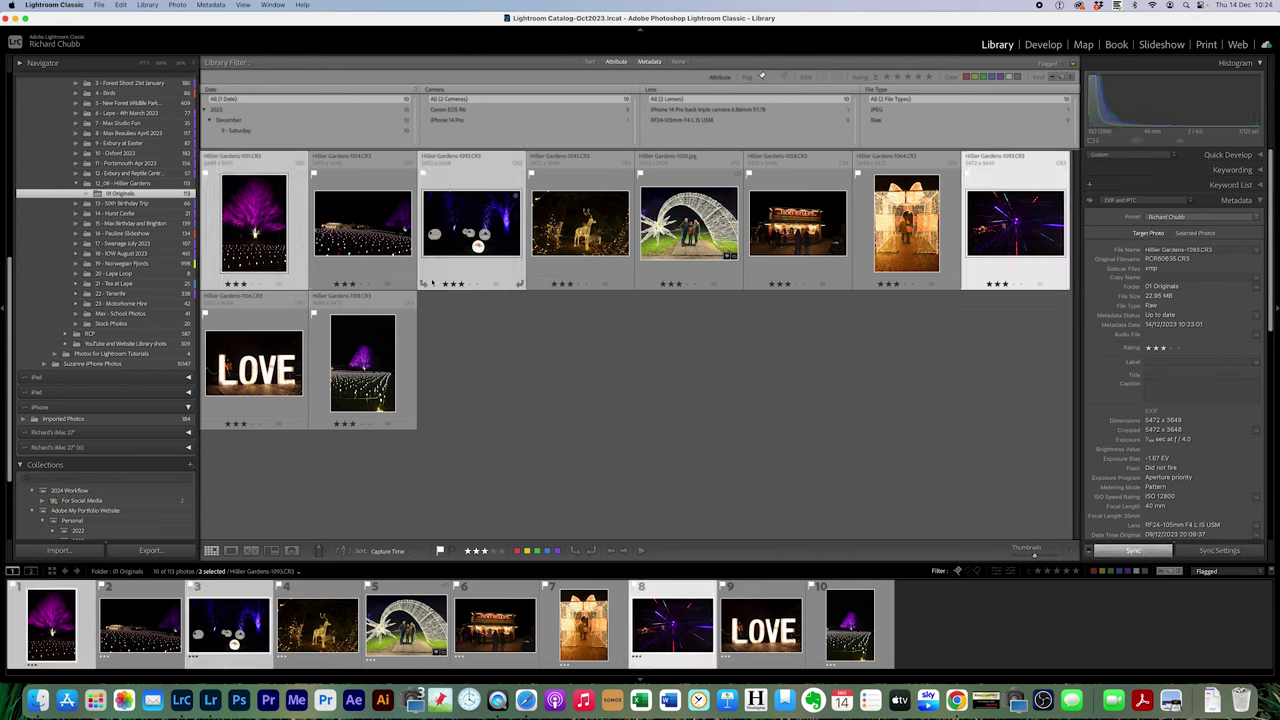
key(5)
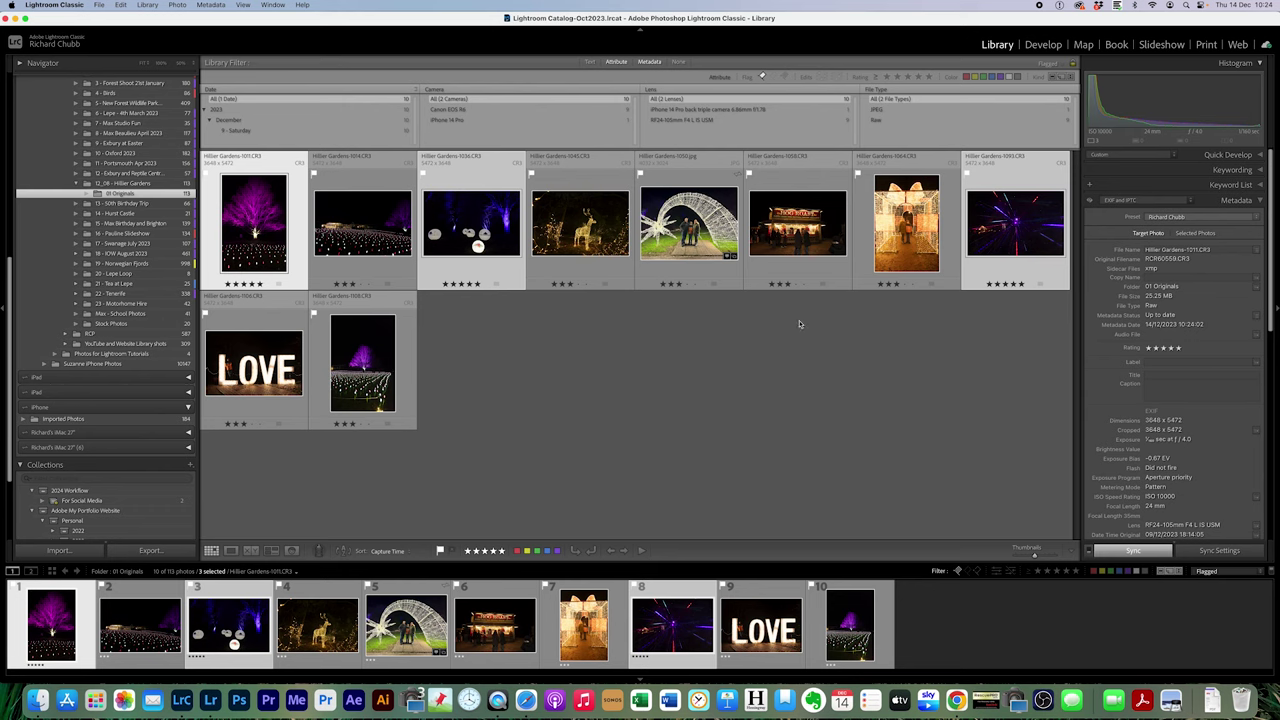
Filter the flagged photos to five stars and set up their export with the For Social preset
click(1075, 574)
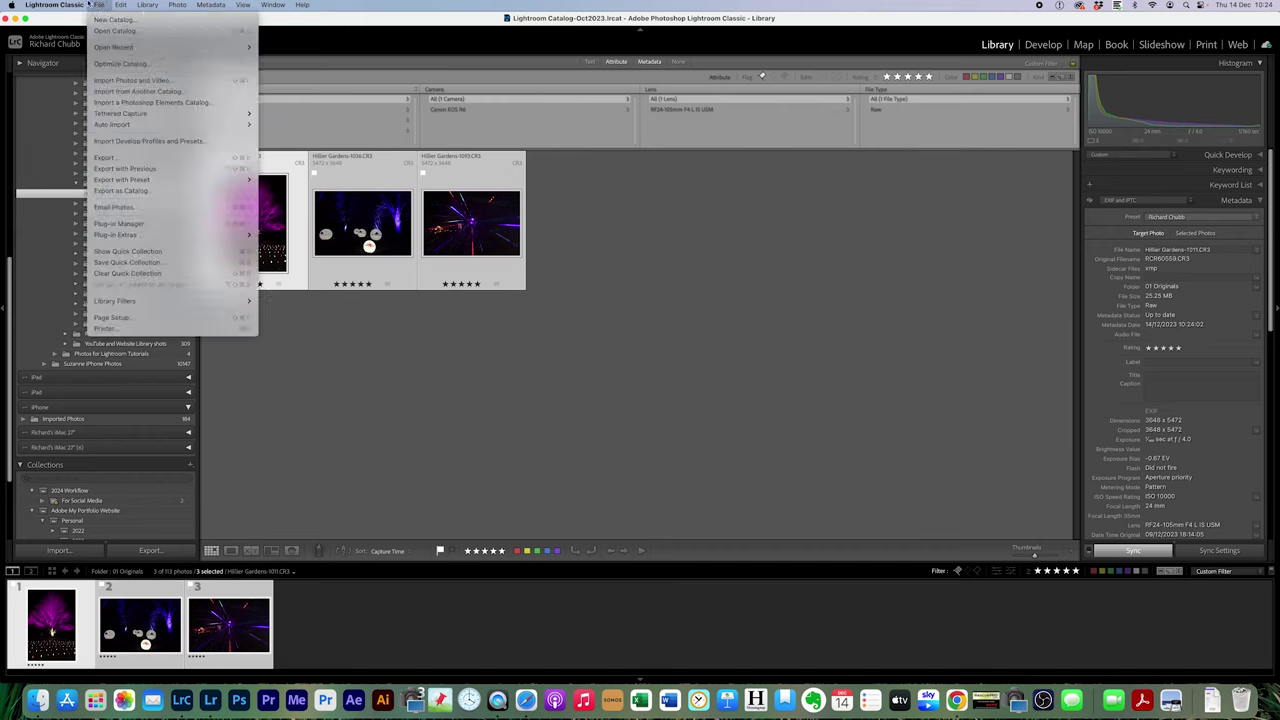
mouse_move(80, 13)
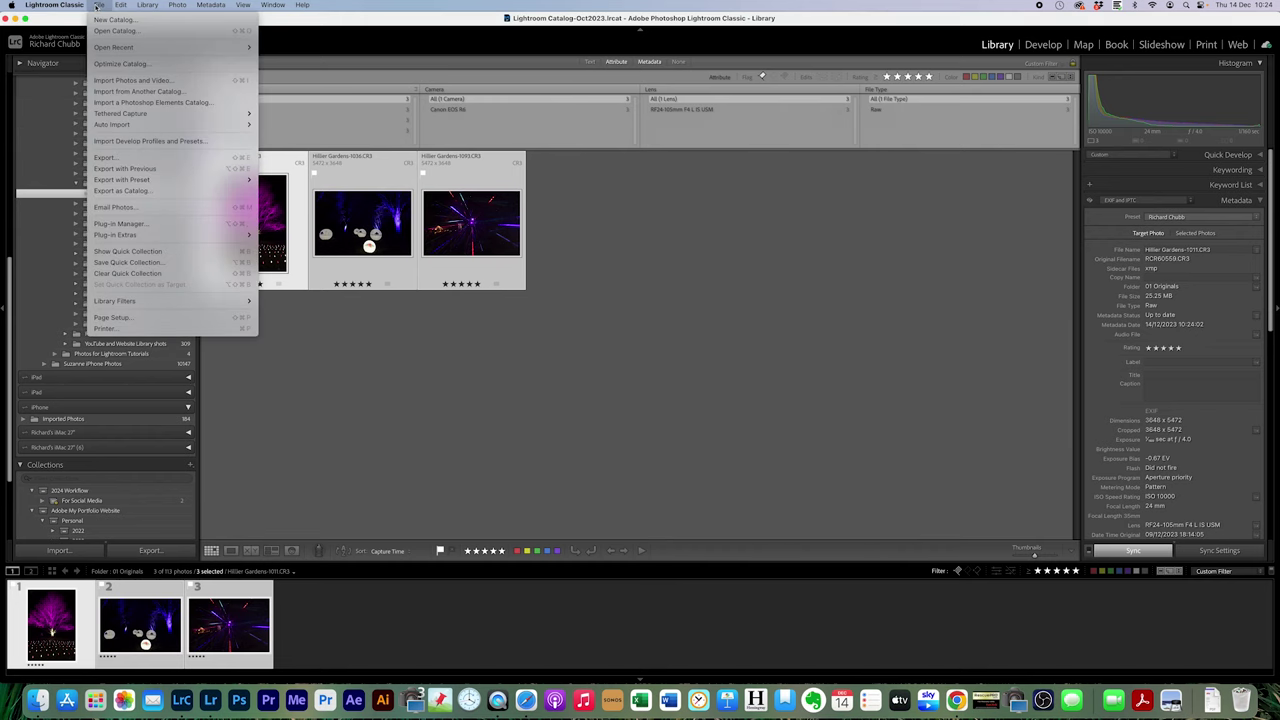
click(110, 157)
click(418, 271)
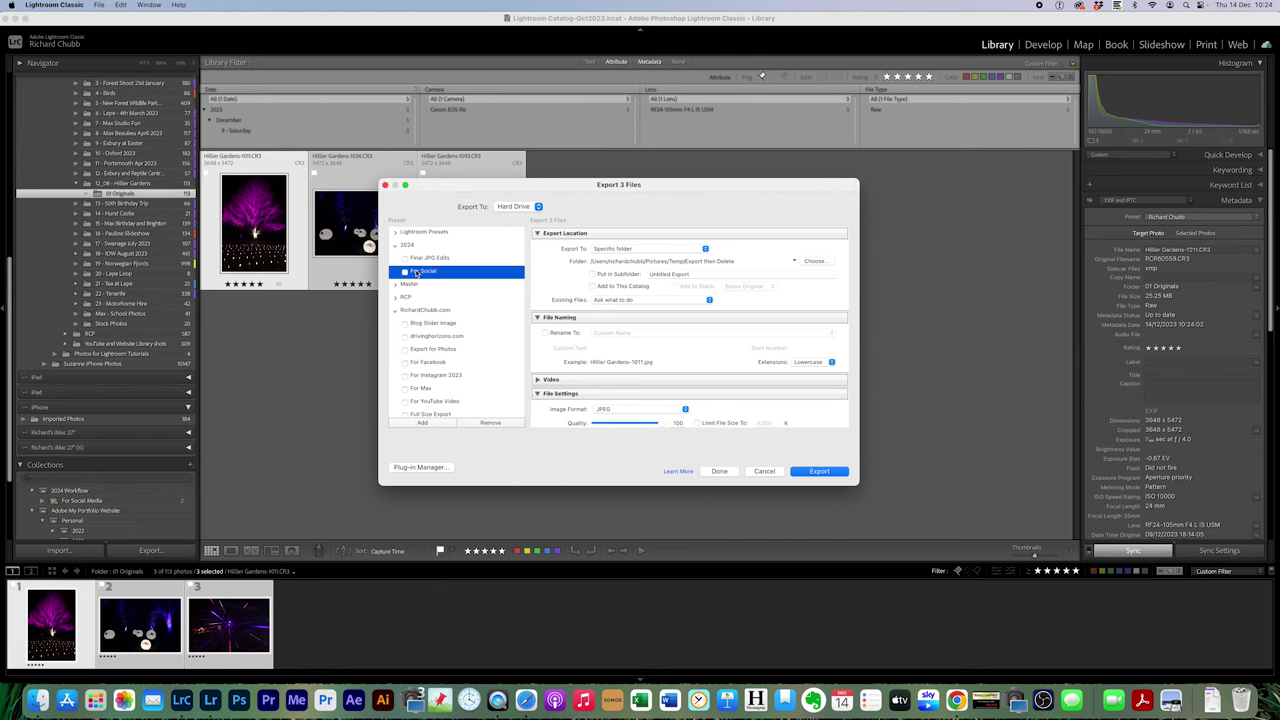
Set the export folder to 03 Social inside Library, 2023, 12_08 - Hillier Gardens
click(825, 263)
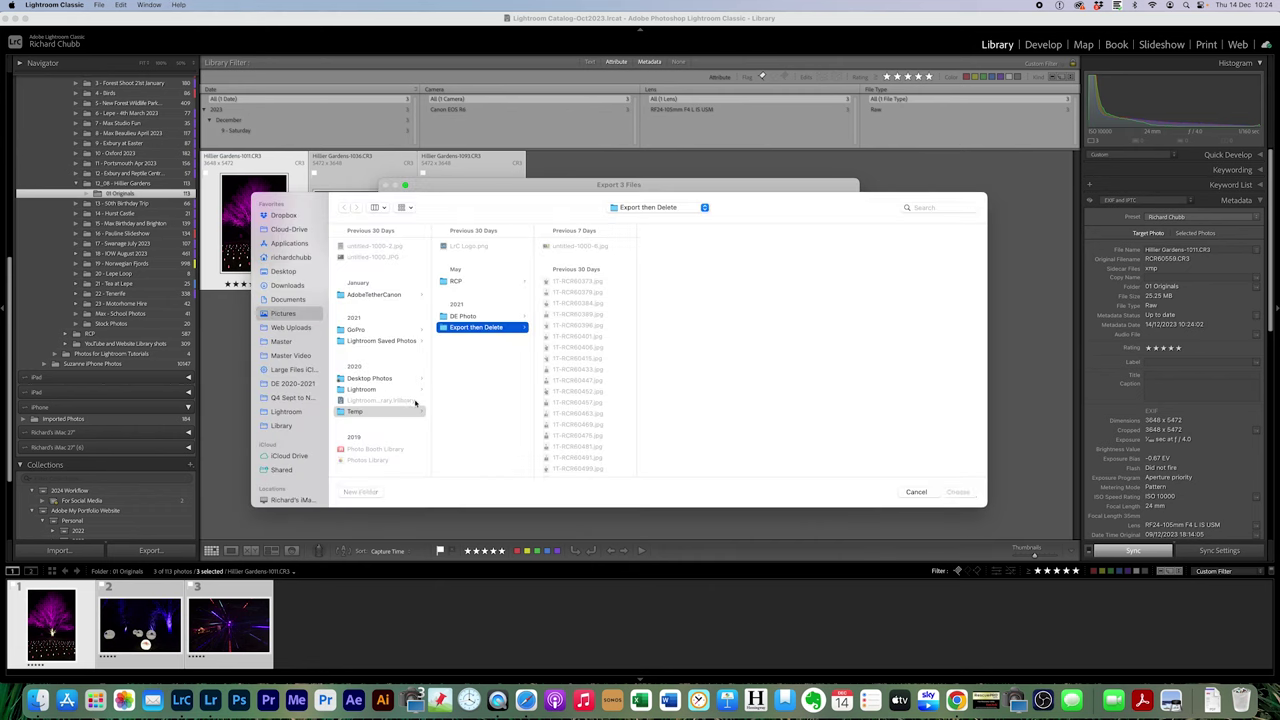
scroll(357, 455, down, 3)
click(355, 466)
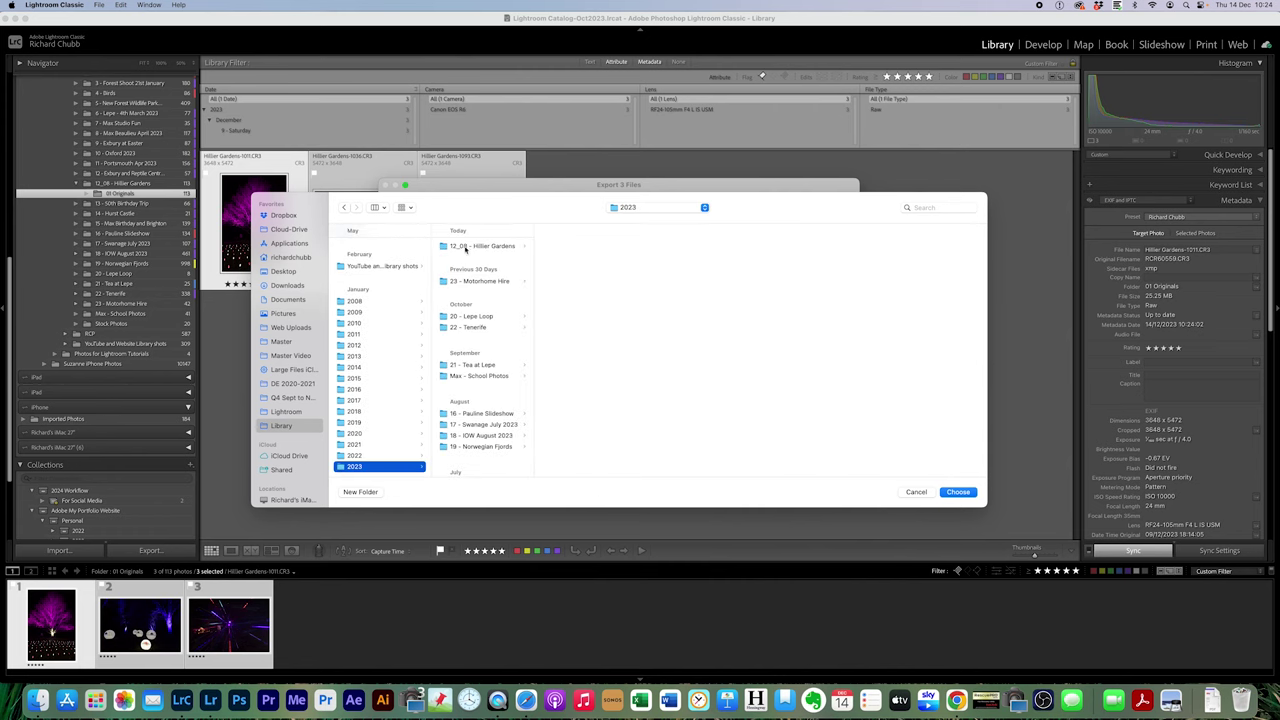
click(465, 247)
click(566, 268)
click(958, 492)
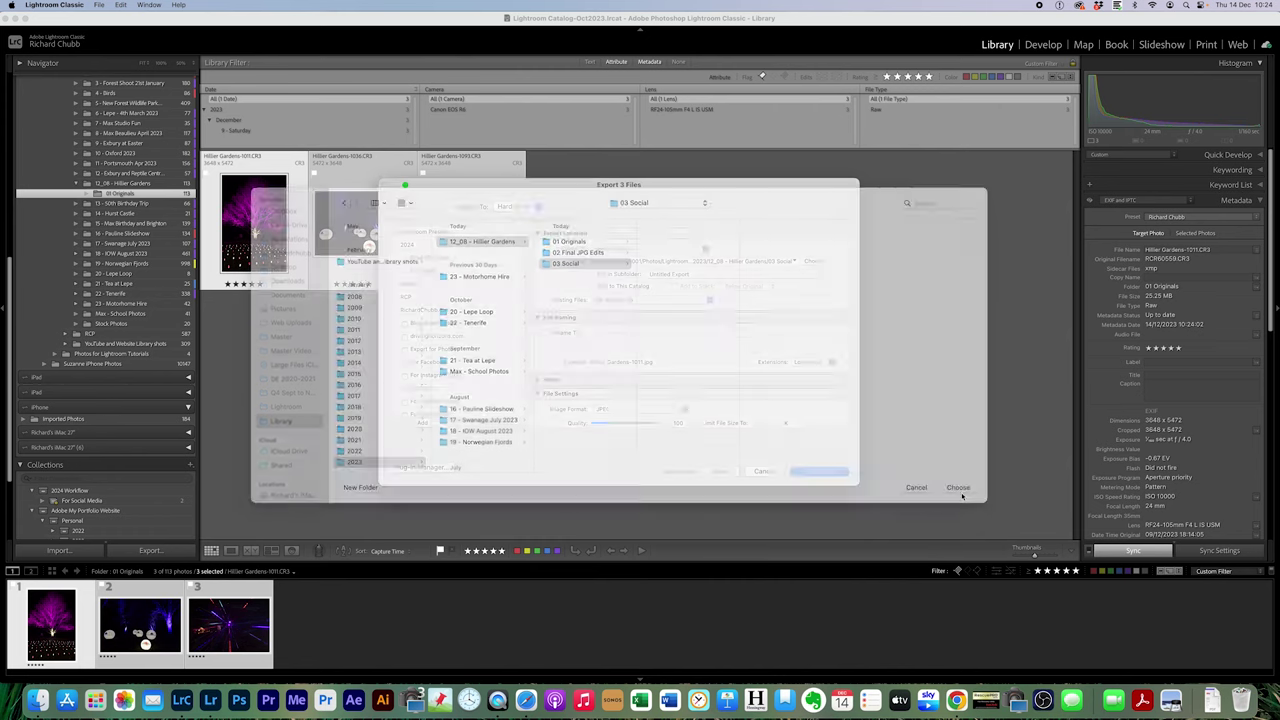
Review the social export's file, sizing, sharpening and metadata settings and export the three five-star photos
scroll(709, 376, down, 3)
scroll(709, 376, down, 3)
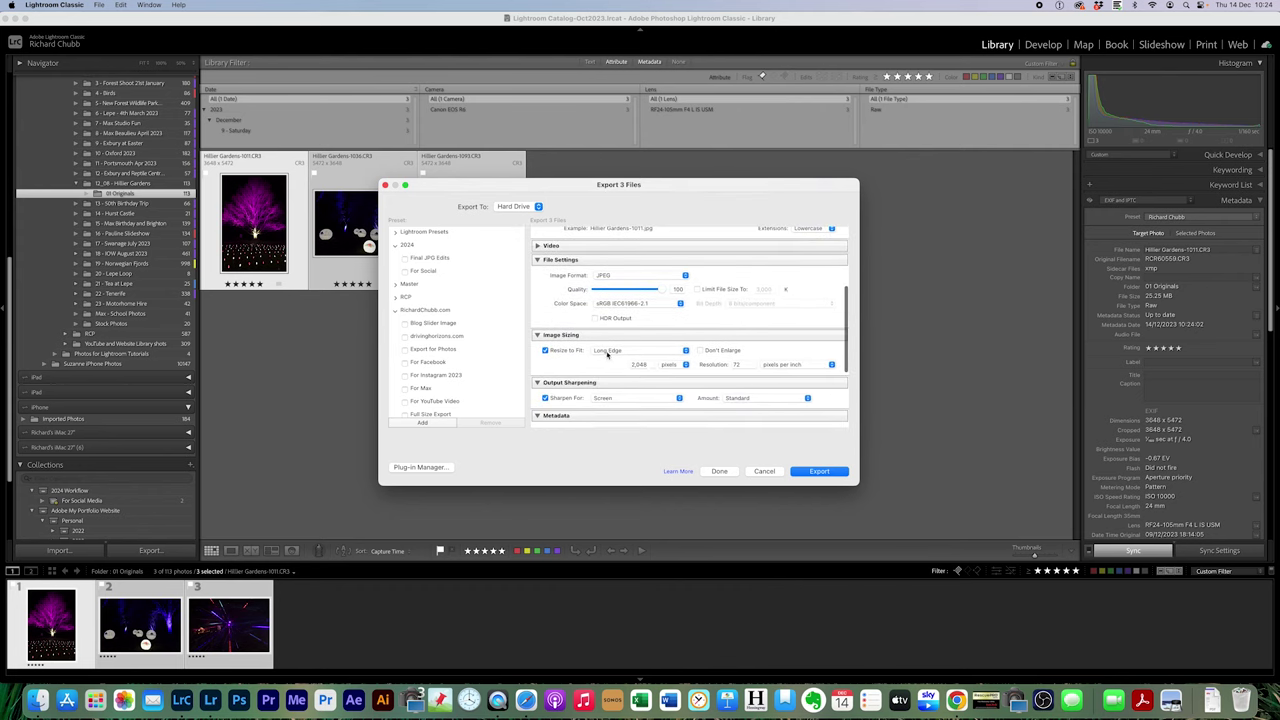
scroll(690, 330, down, 3)
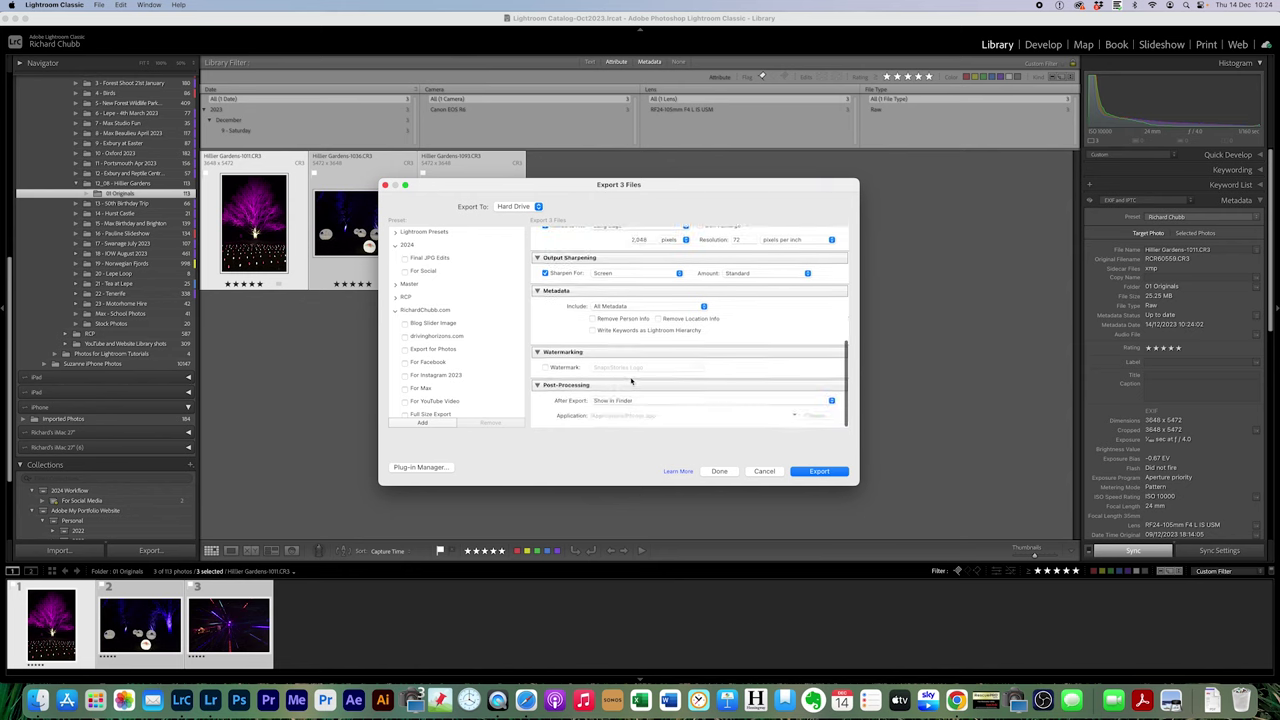
scroll(627, 375, up, 3)
click(819, 471)
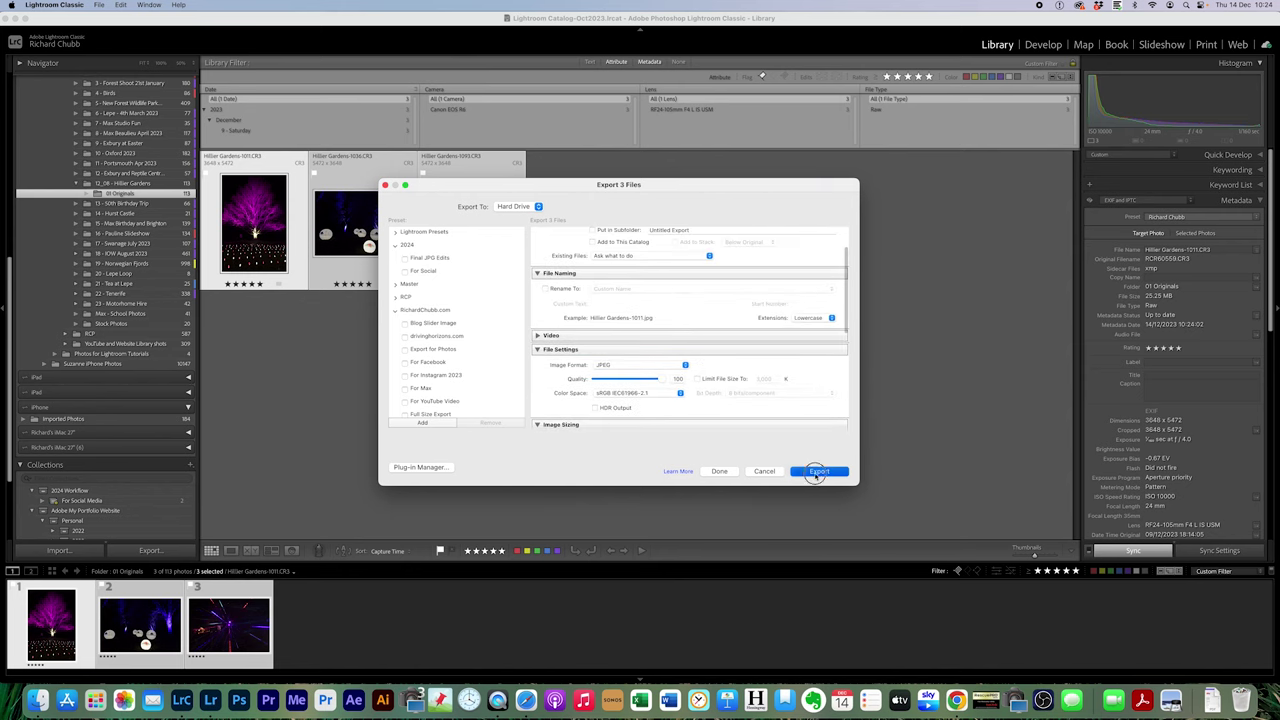
Inspect the exported JPGs in the 03 Social folder in Finder, then return to Lightroom Classic
click(37, 700)
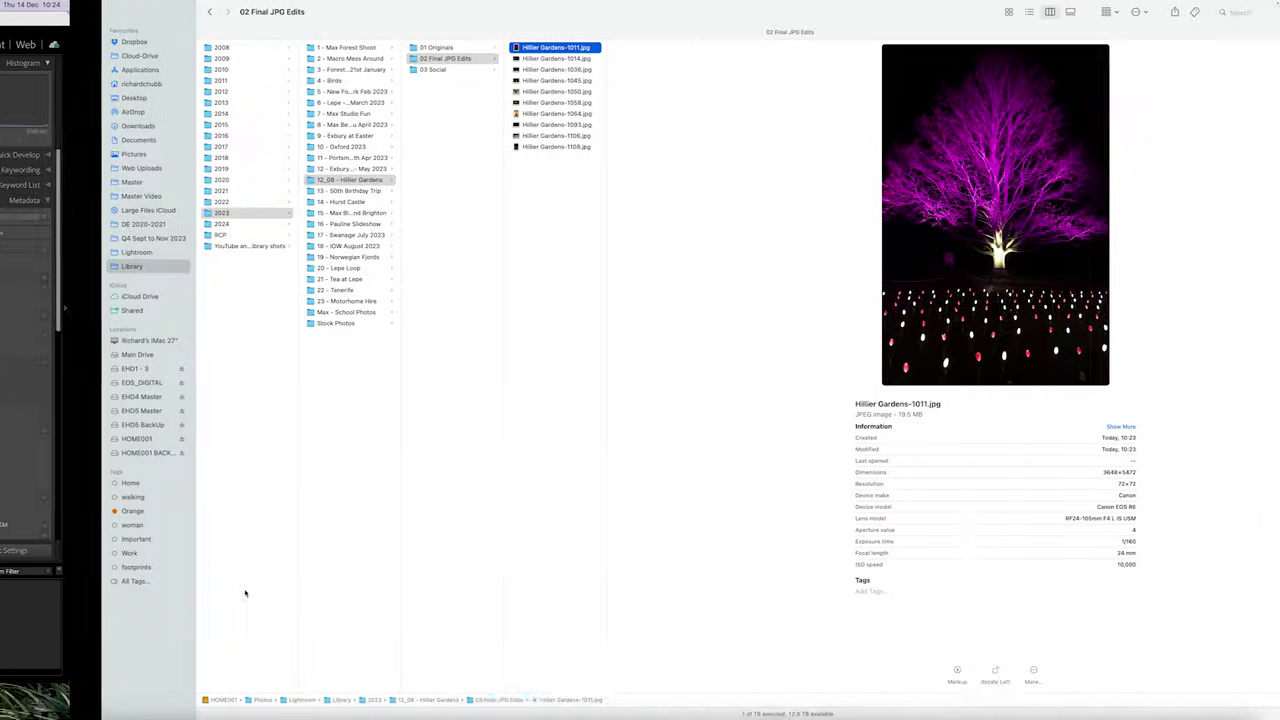
super+click(332, 69)
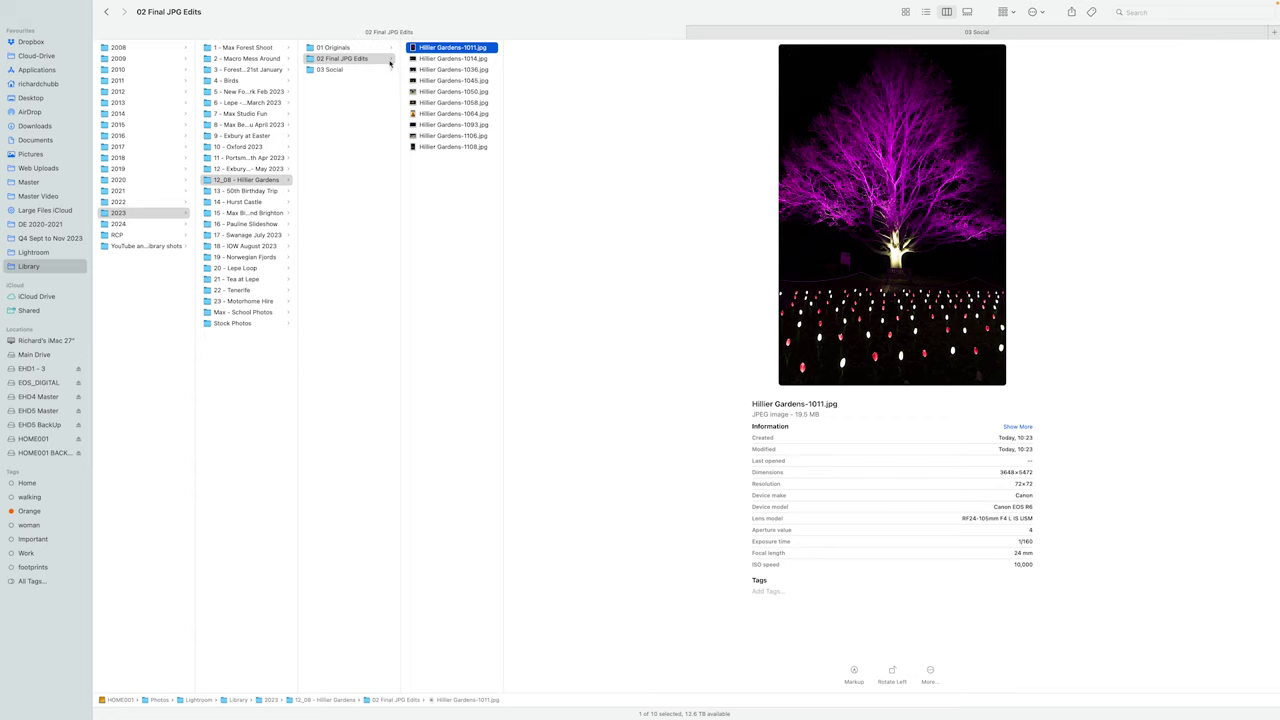
click(346, 70)
click(434, 48)
click(436, 58)
click(437, 86)
click(433, 61)
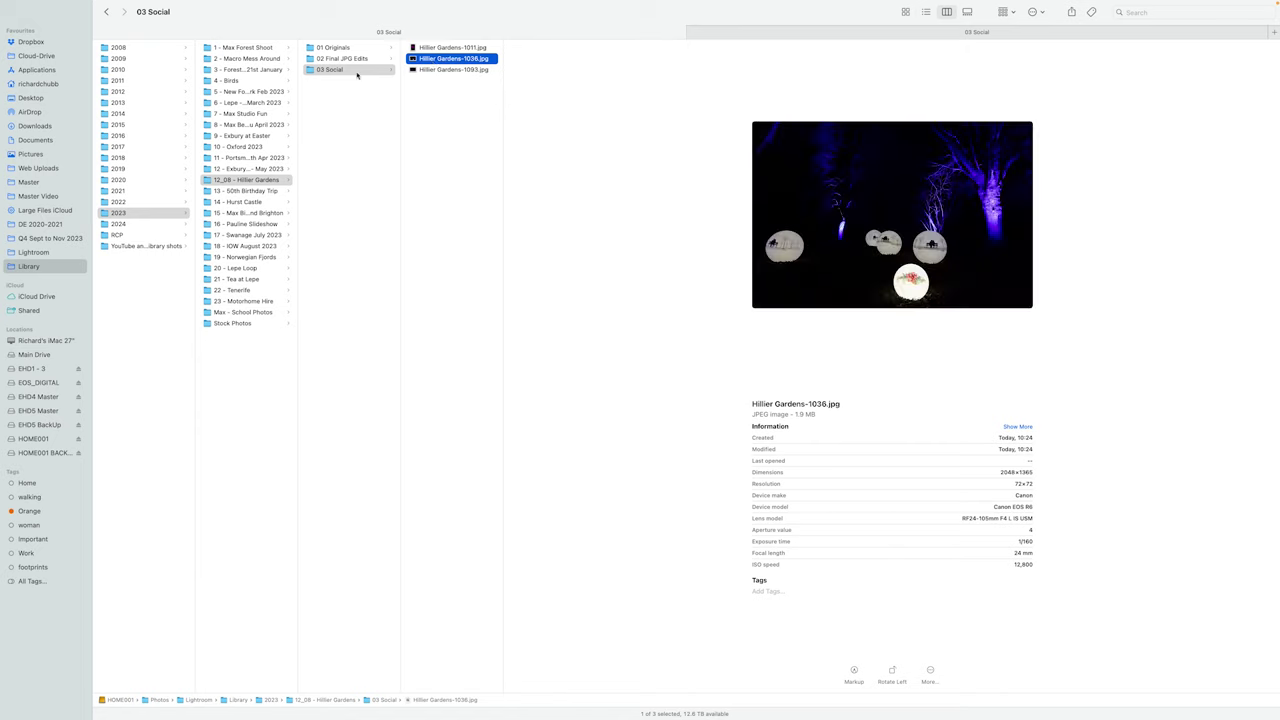
key(super+Tab)
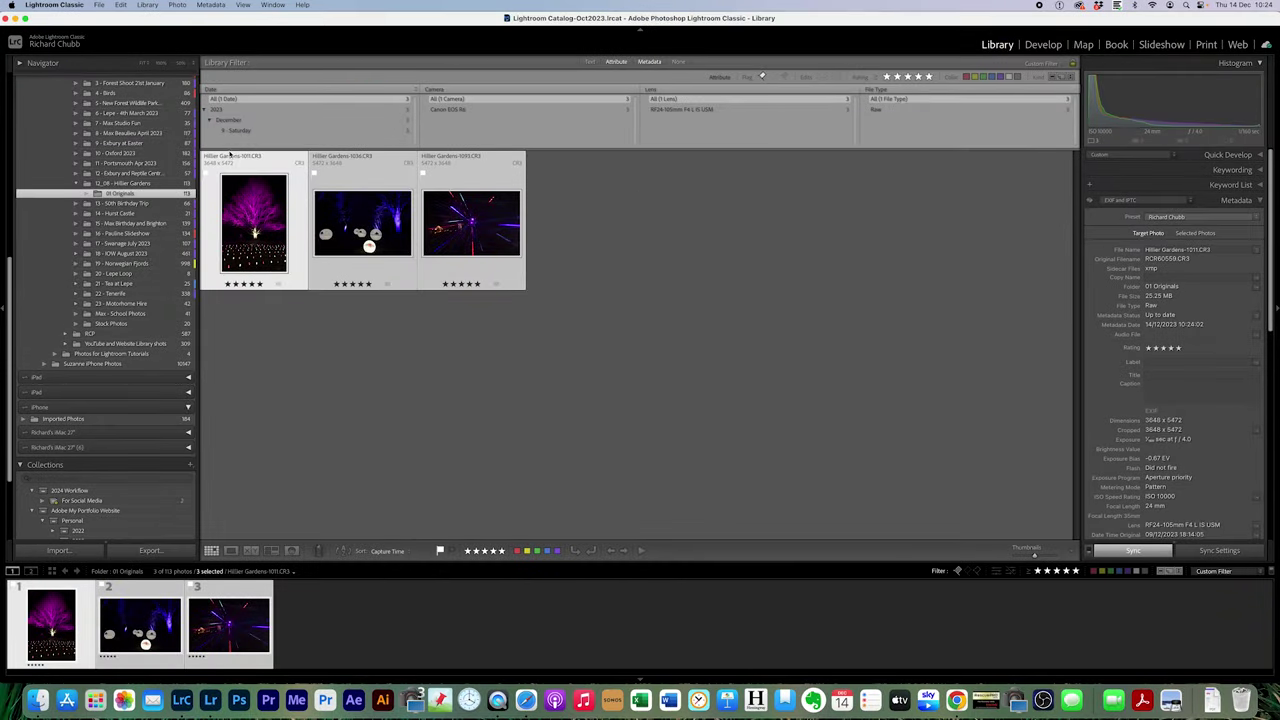
Add the keyword social to the three five-star Hillier Gardens photos and check the keyword on each one
click(1232, 170)
click(1146, 212)
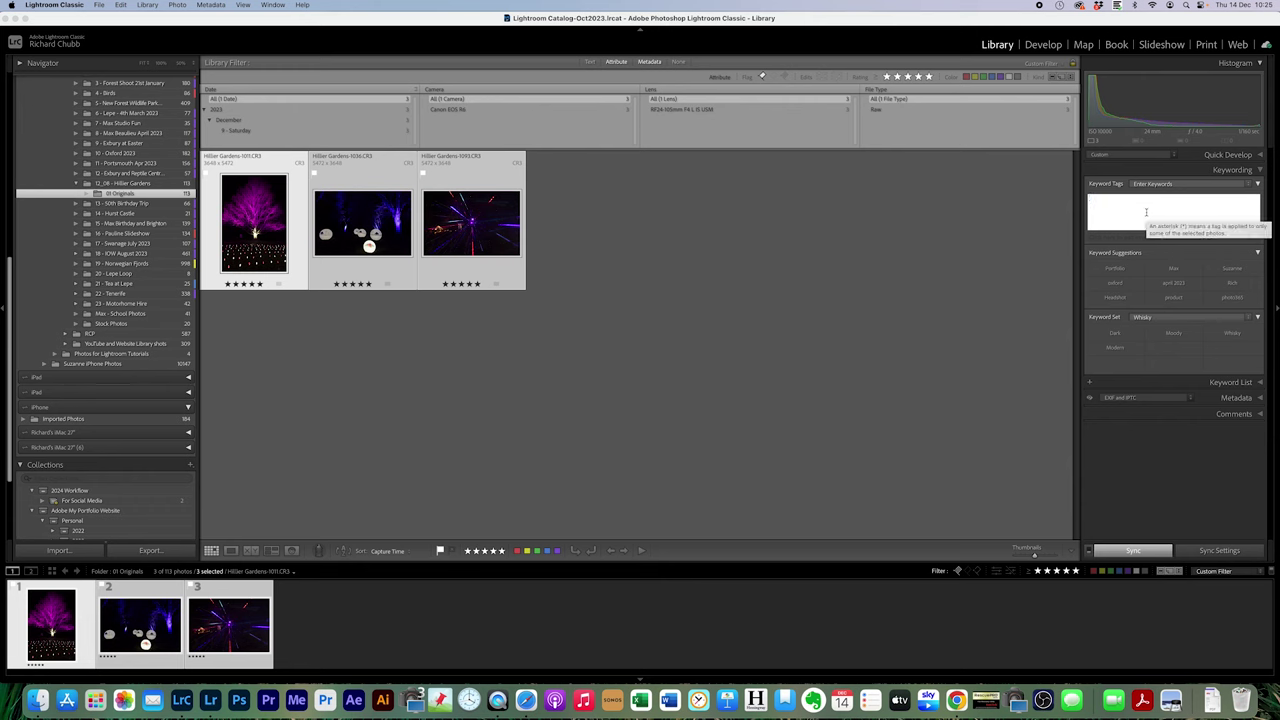
text(social)
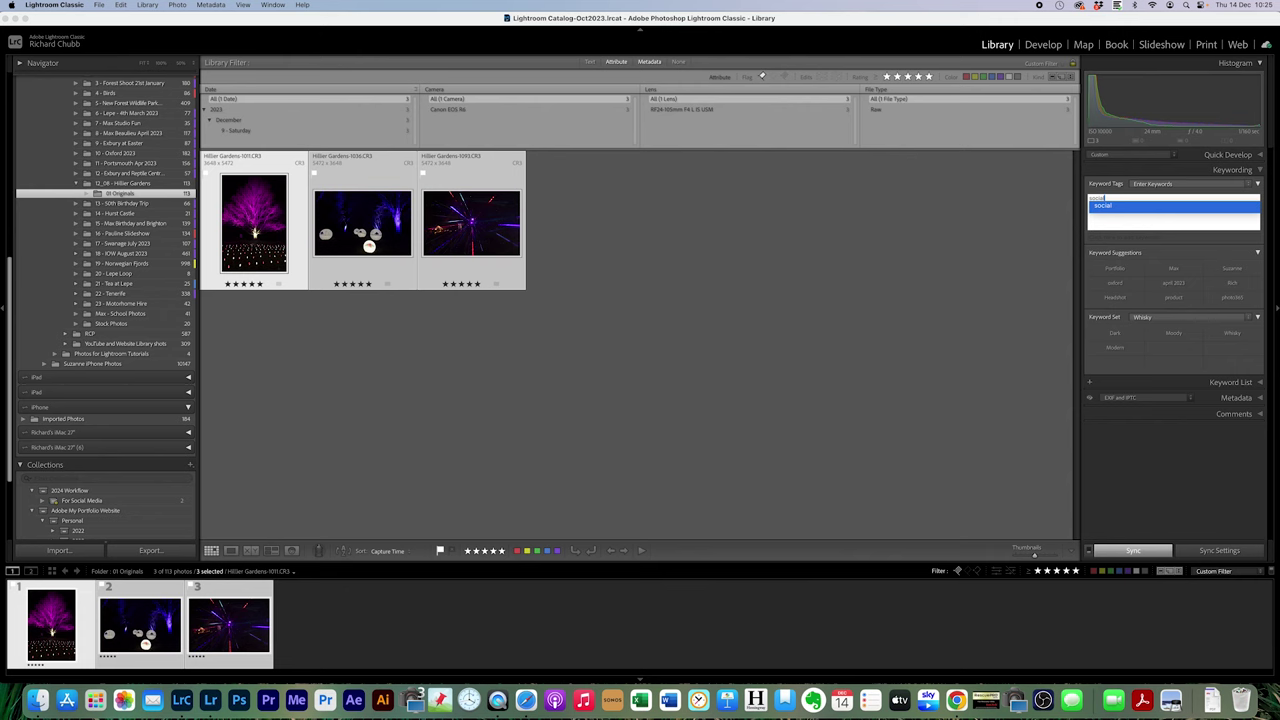
key(Return)
click(254, 222)
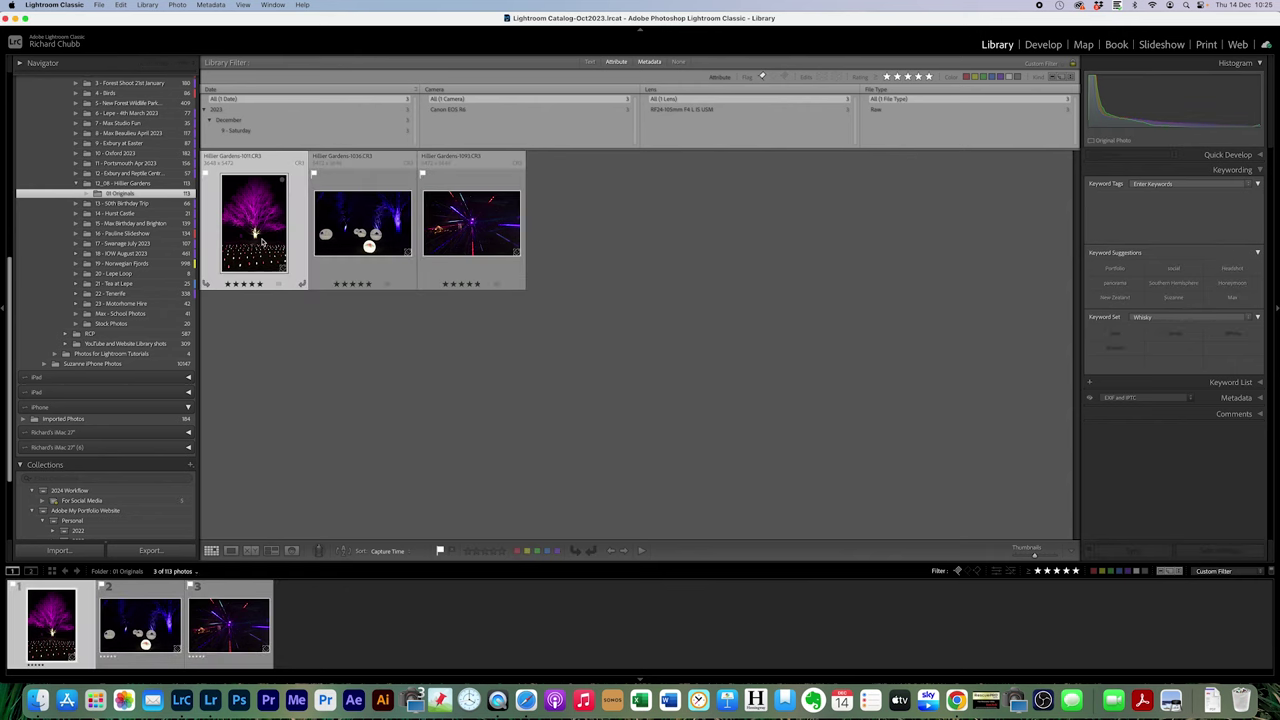
click(360, 242)
click(450, 240)
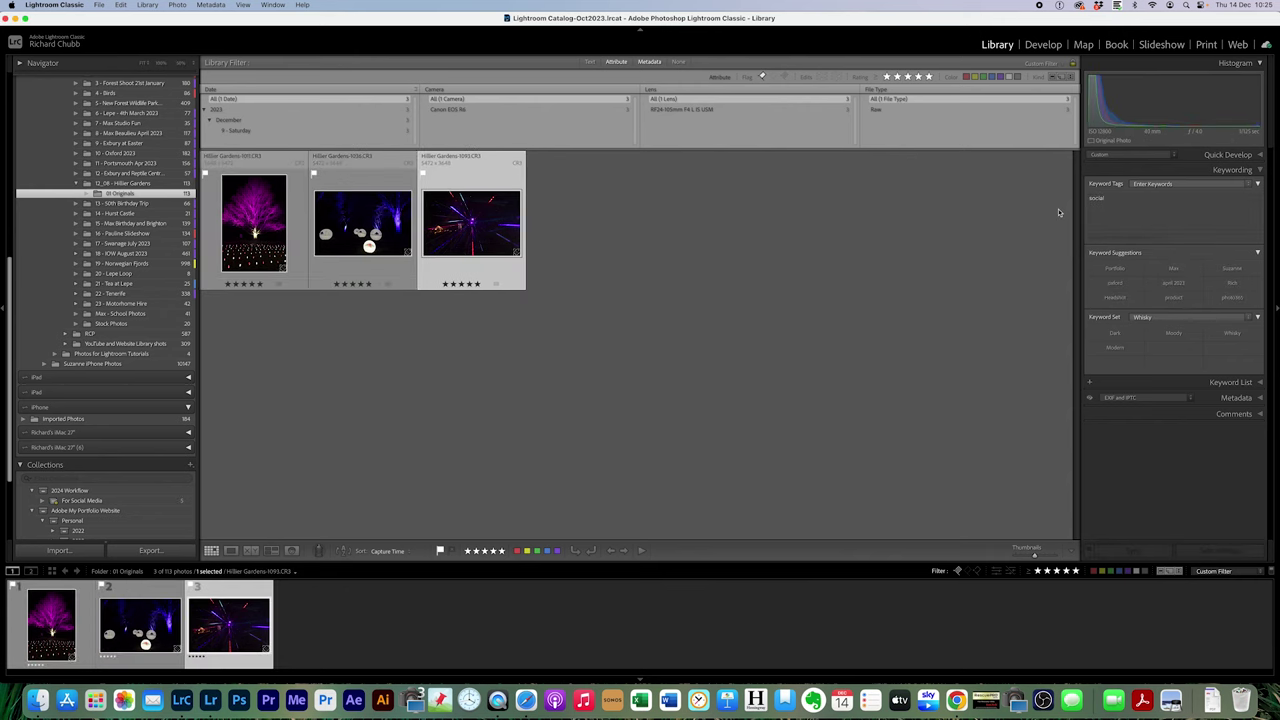
Open the For Social Media smart collection in 2024 Workflow, and check the 03 Social folder in Finder
scroll(118, 377, down, 3)
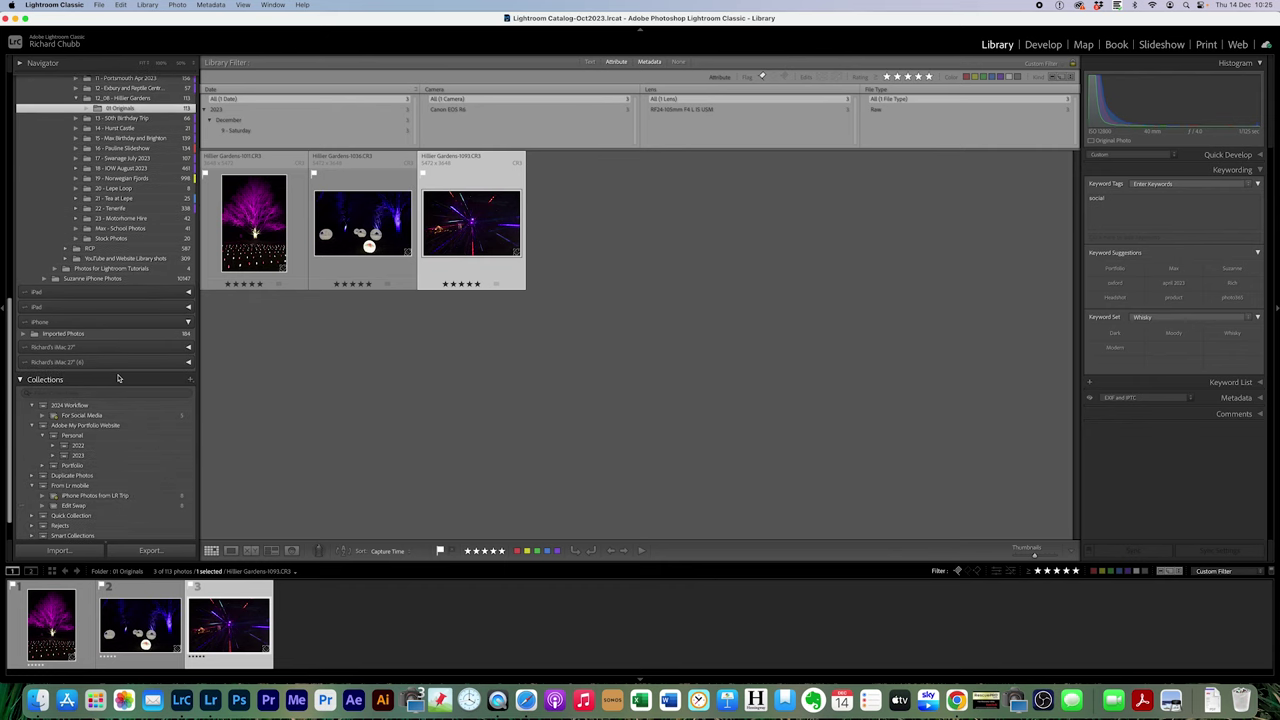
click(86, 418)
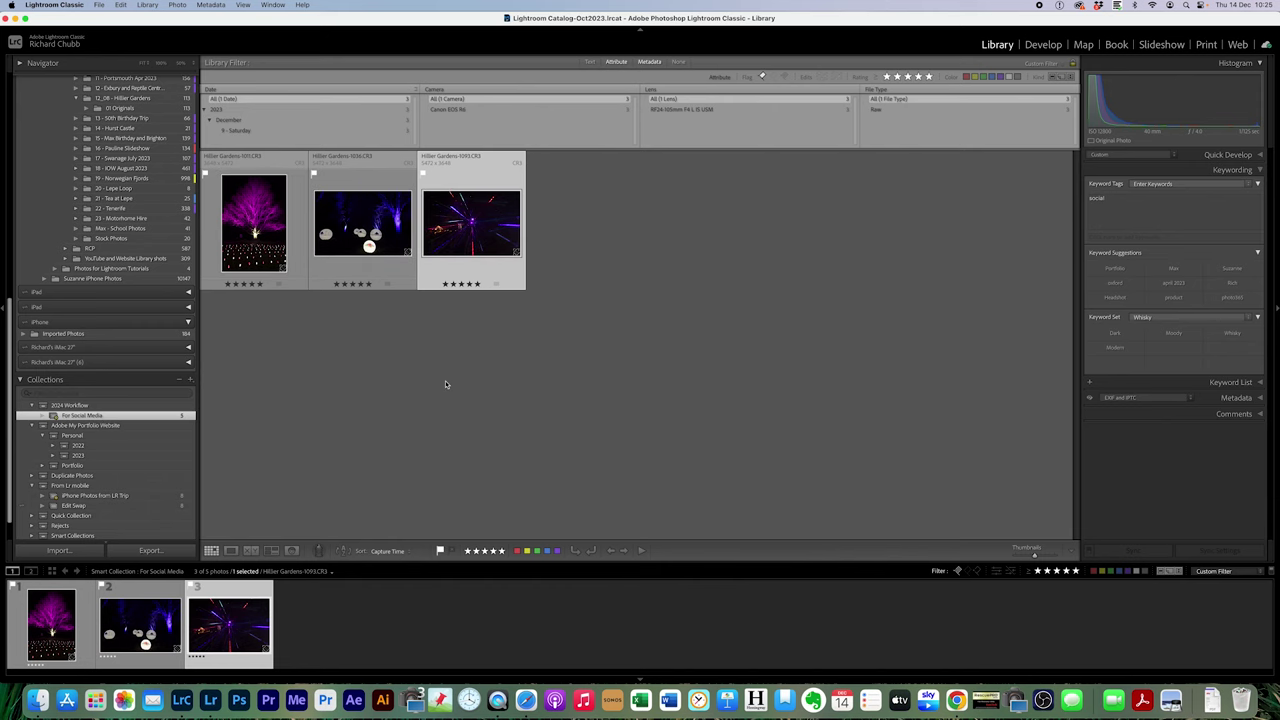
click(32, 699)
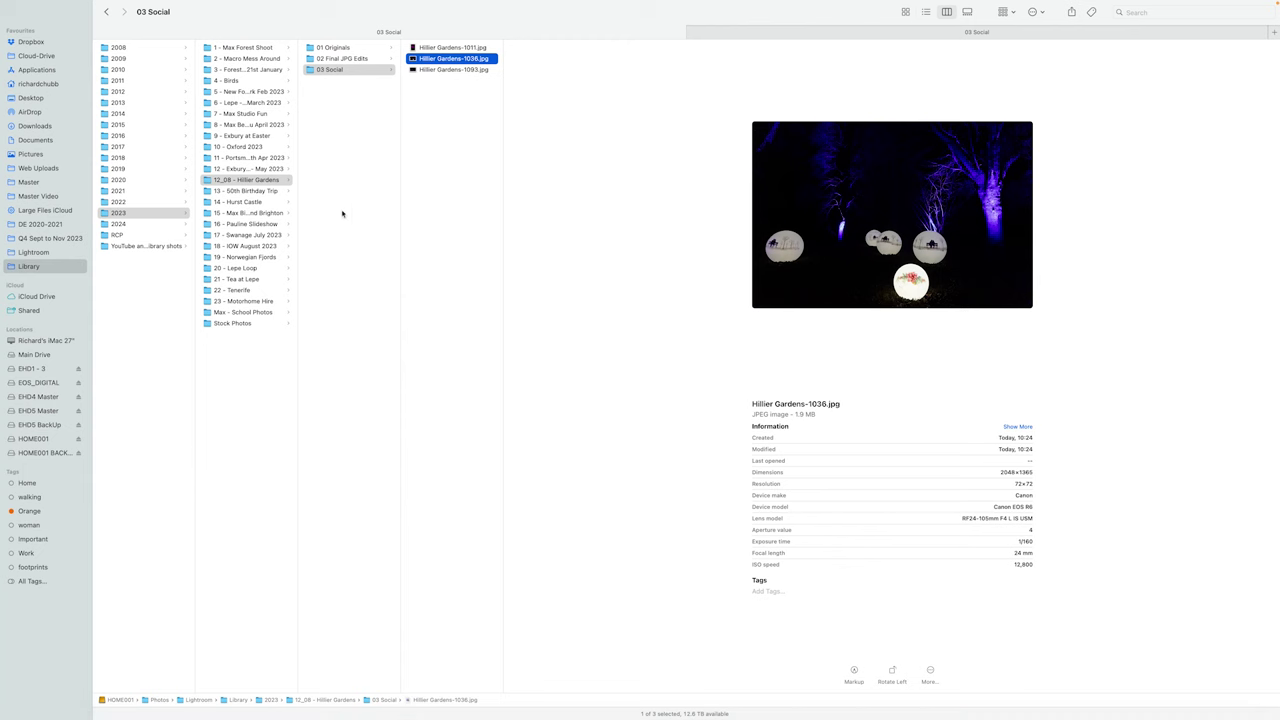
click(393, 68)
key(Return)
key(Return)
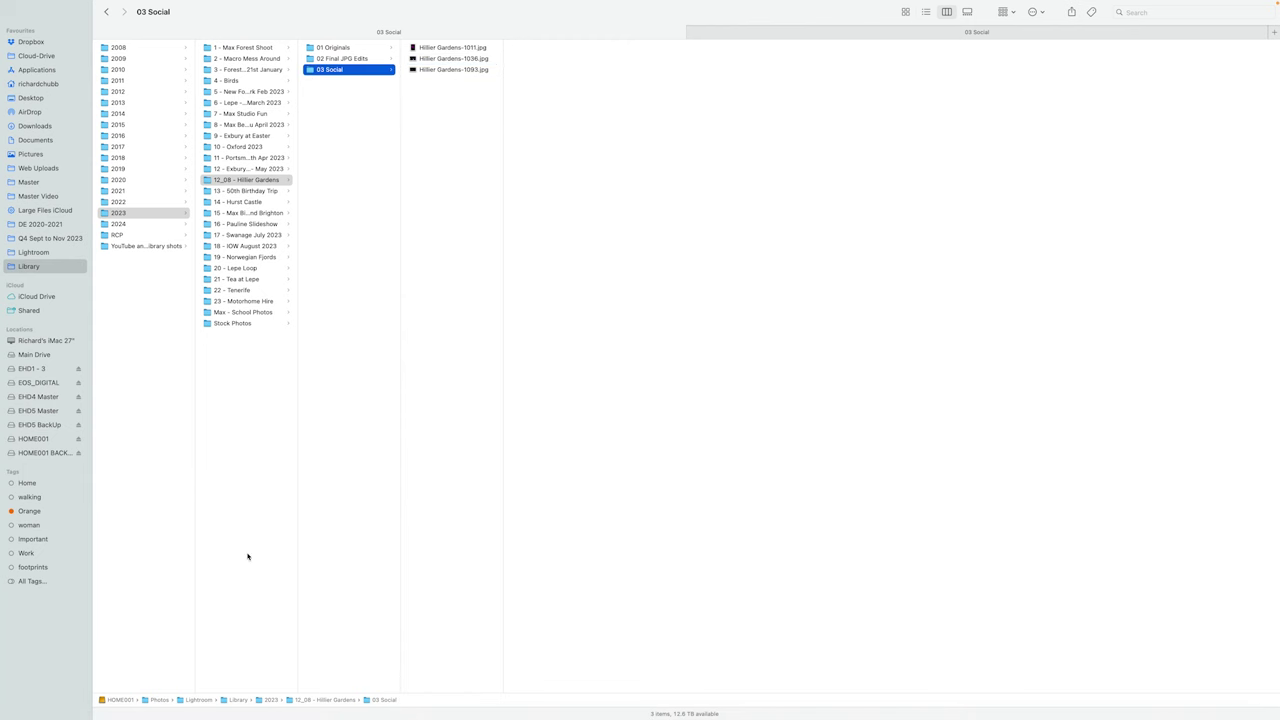
Return to Lightroom Classic and clear the star rating and flag filters on the For Social Media collection
key(super+Tab)
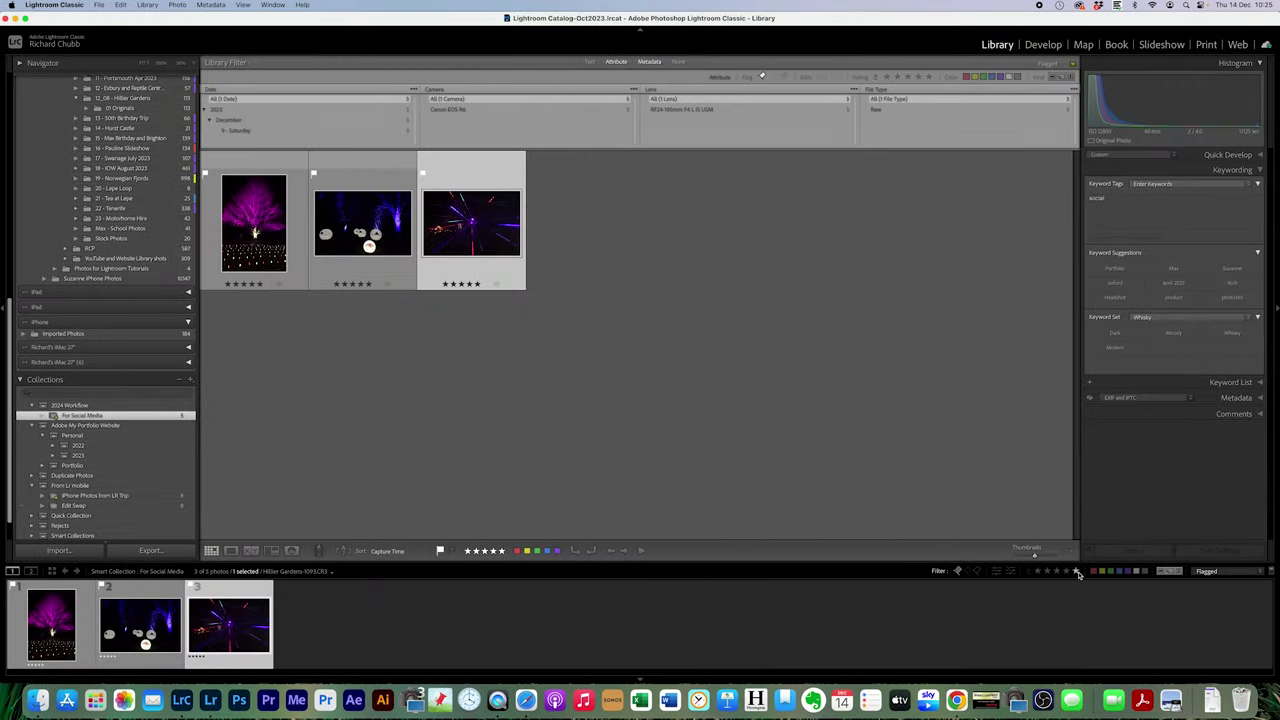
click(957, 571)
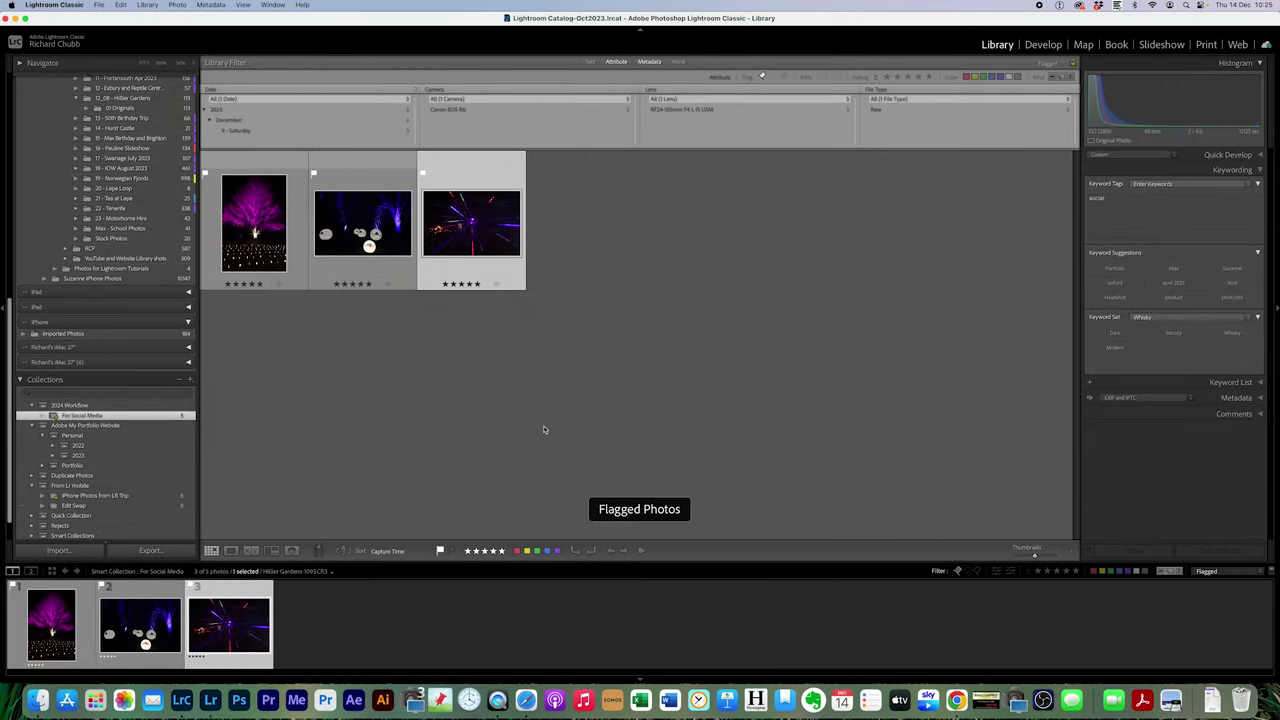
click(959, 571)
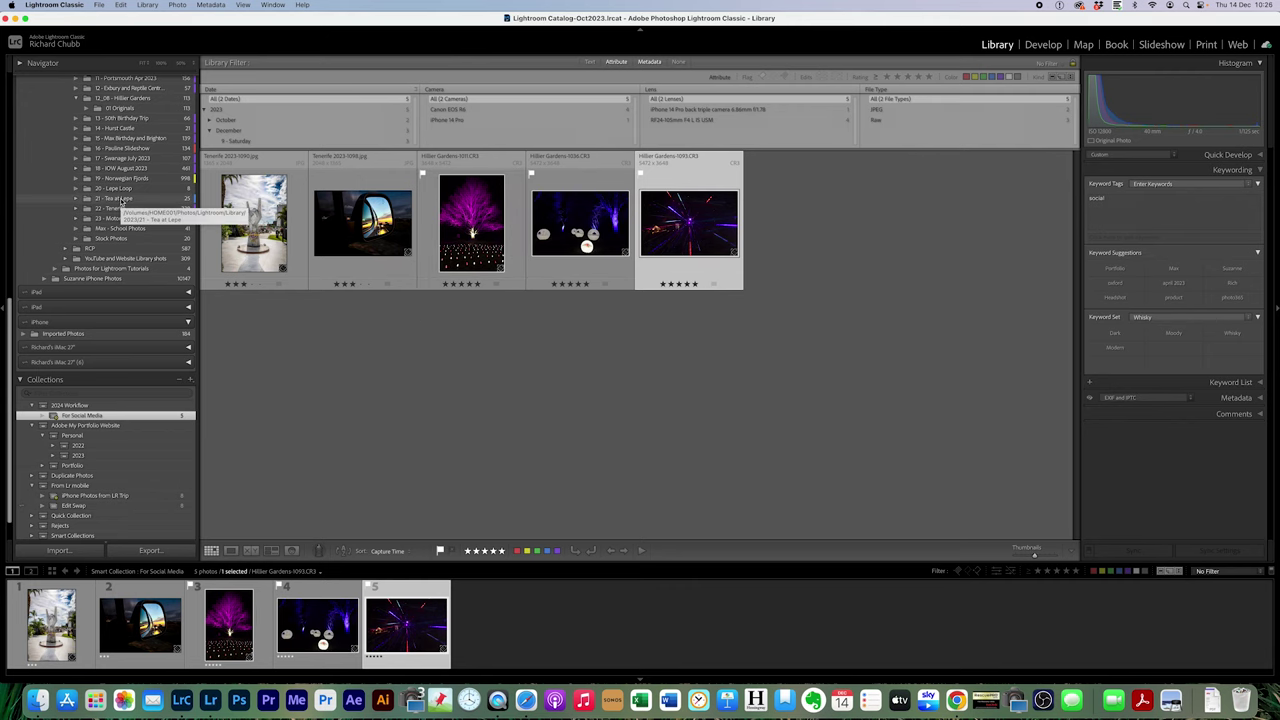
Synchronize the 12_08 - Hillier Gardens folder with importing new photos and scanning for metadata updates enabled
click(38, 700)
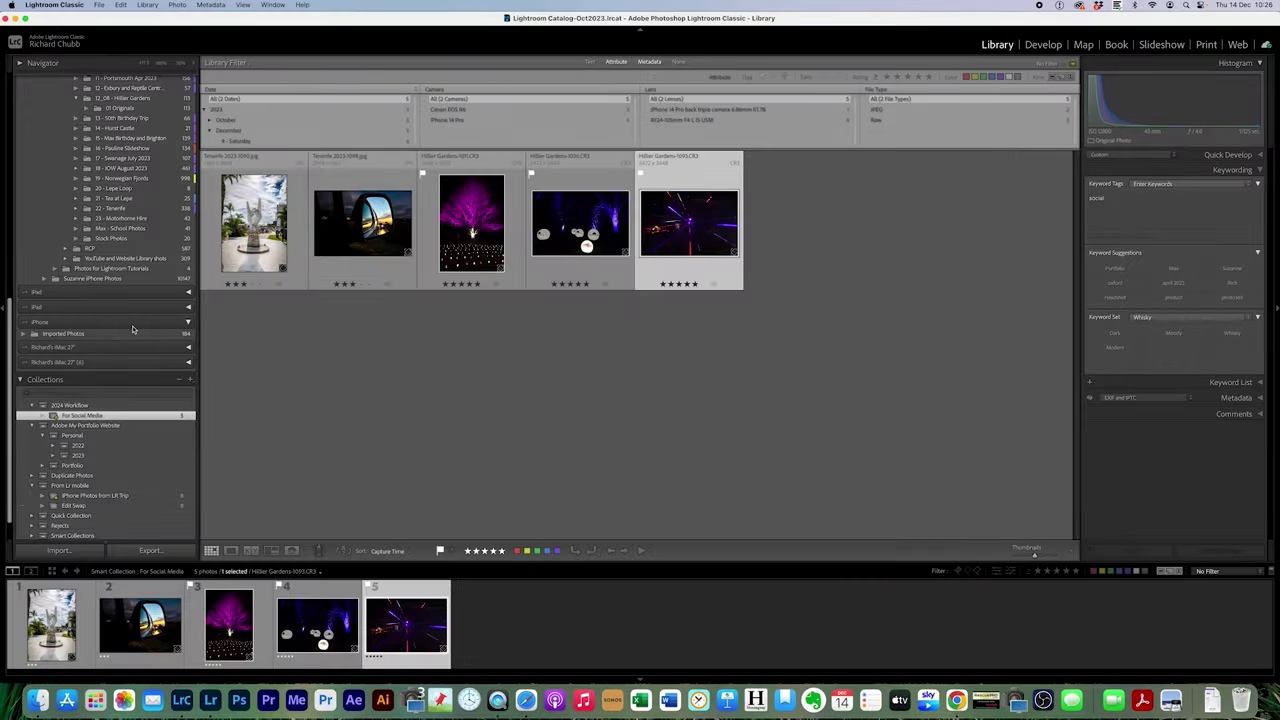
scroll(133, 330, up, 5)
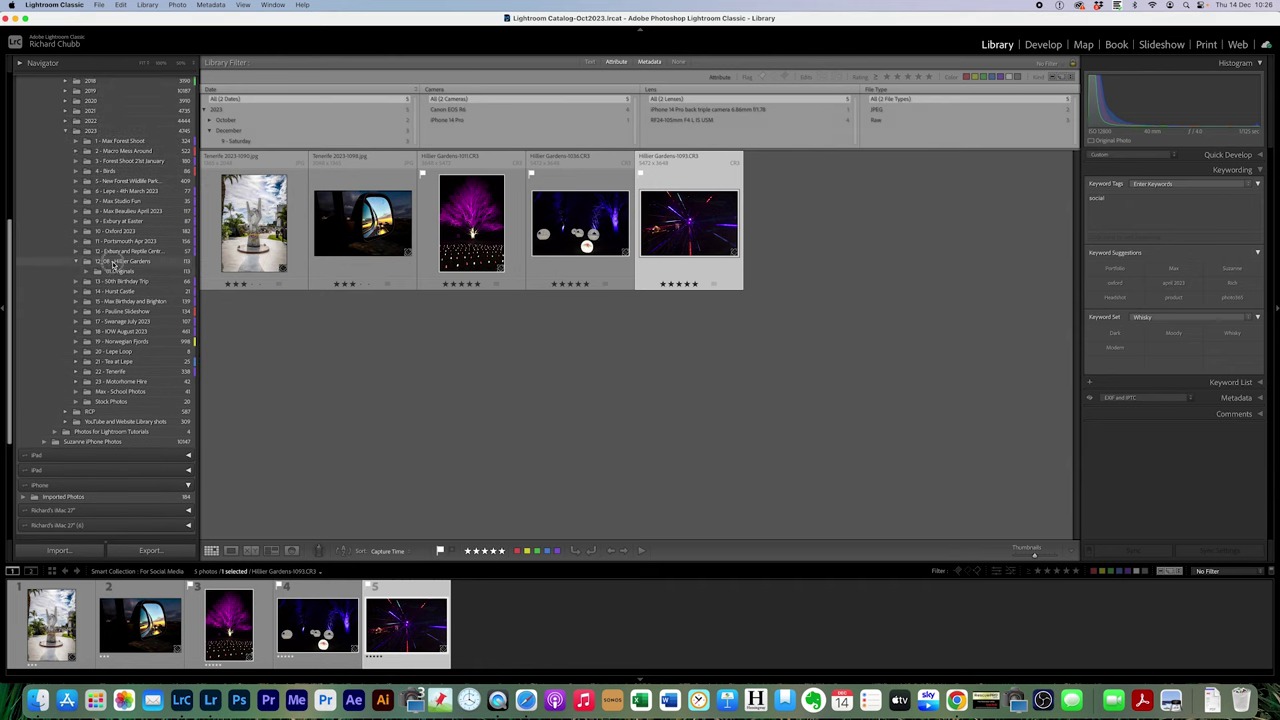
click(115, 257)
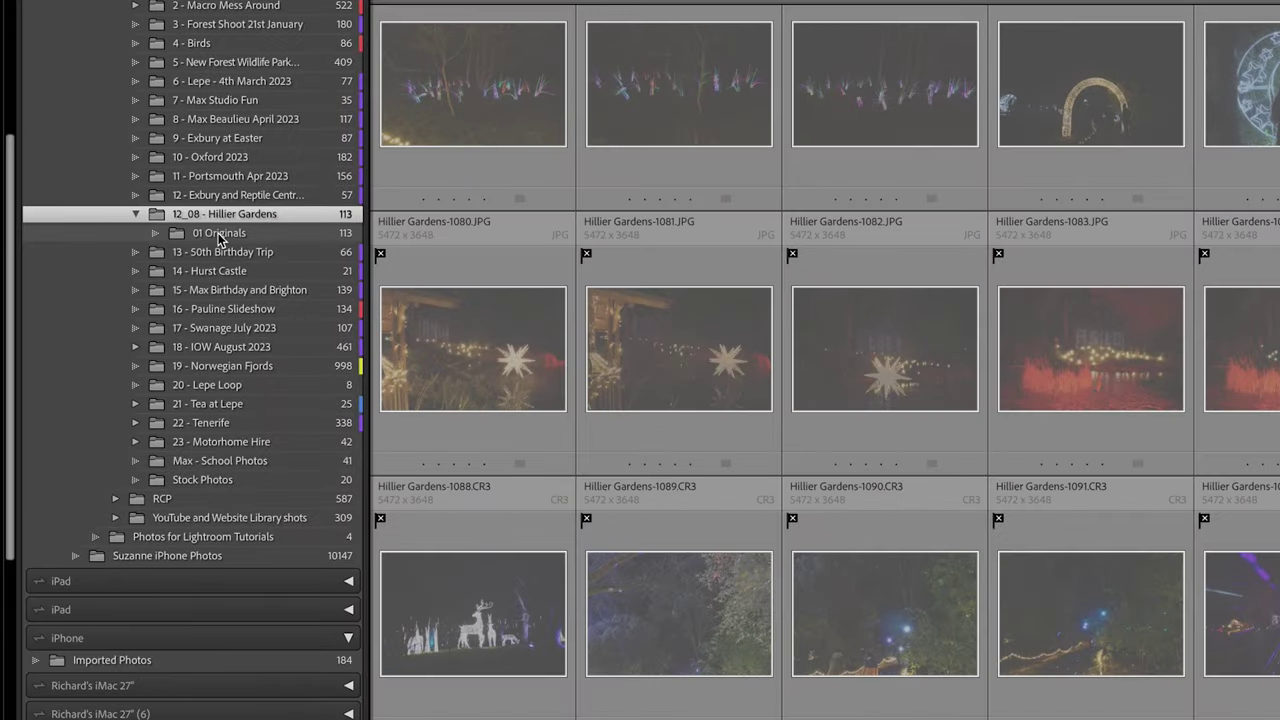
right_click(222, 219)
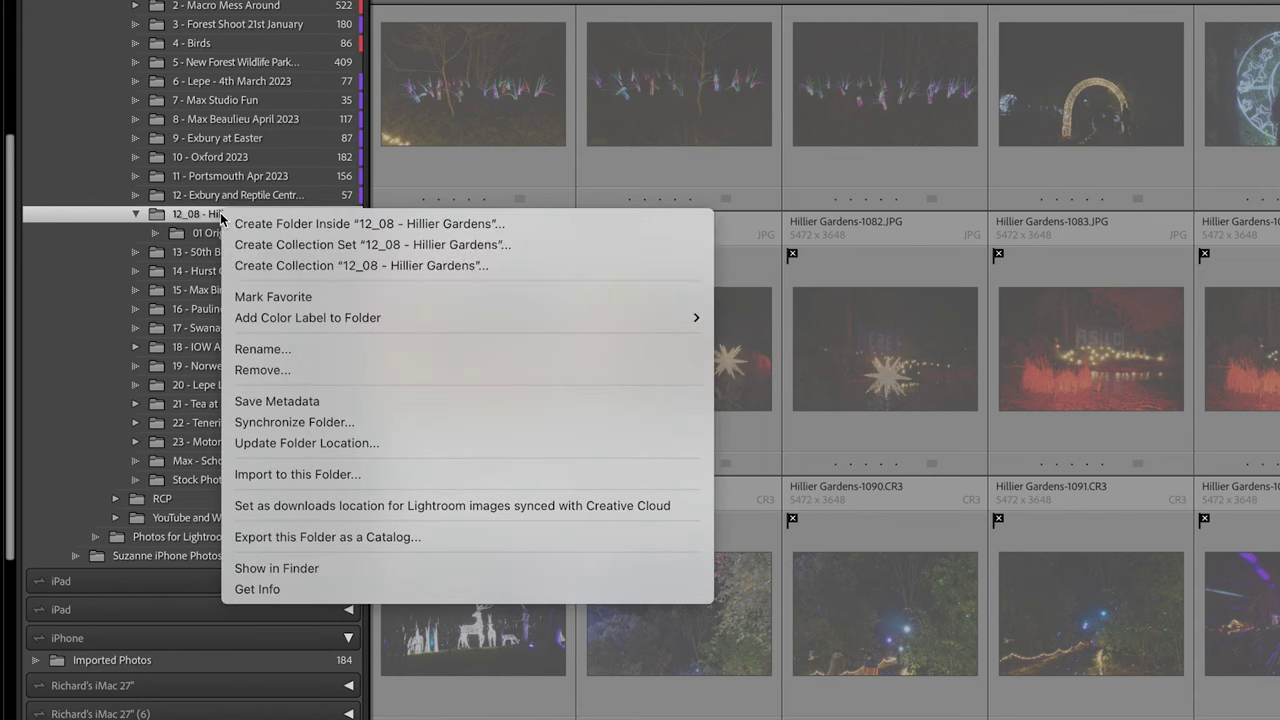
click(300, 422)
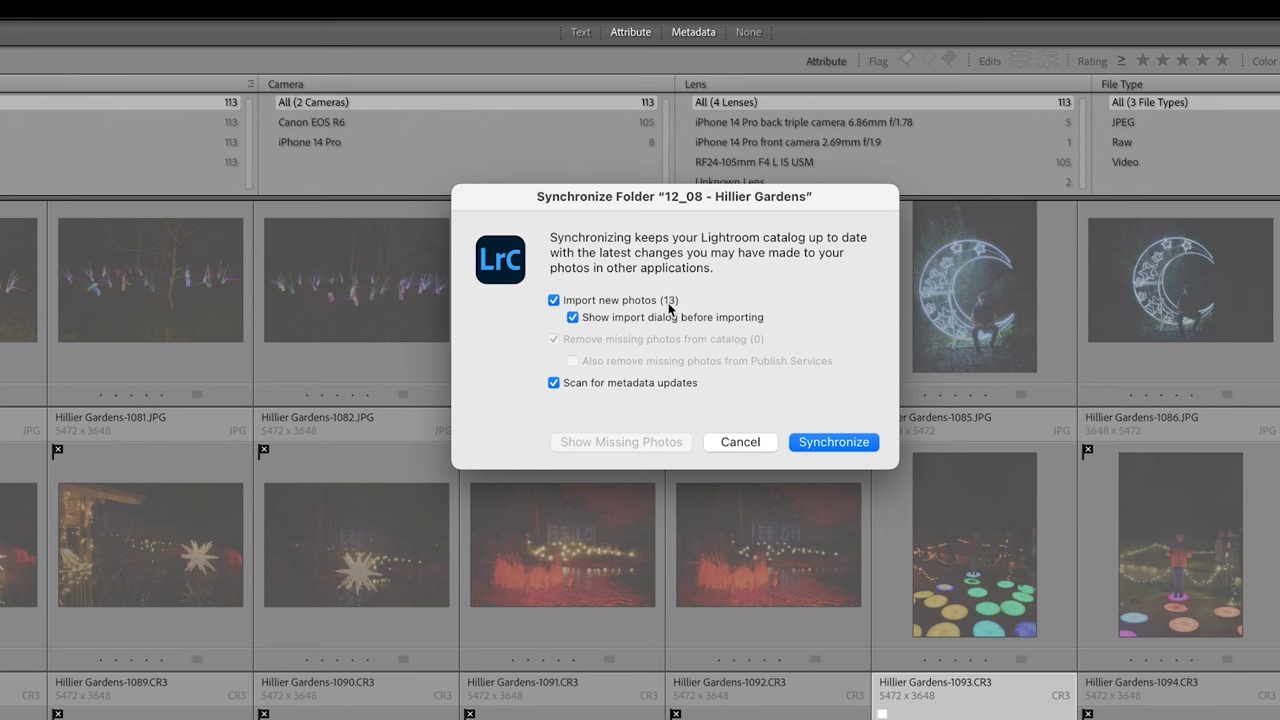
click(820, 442)
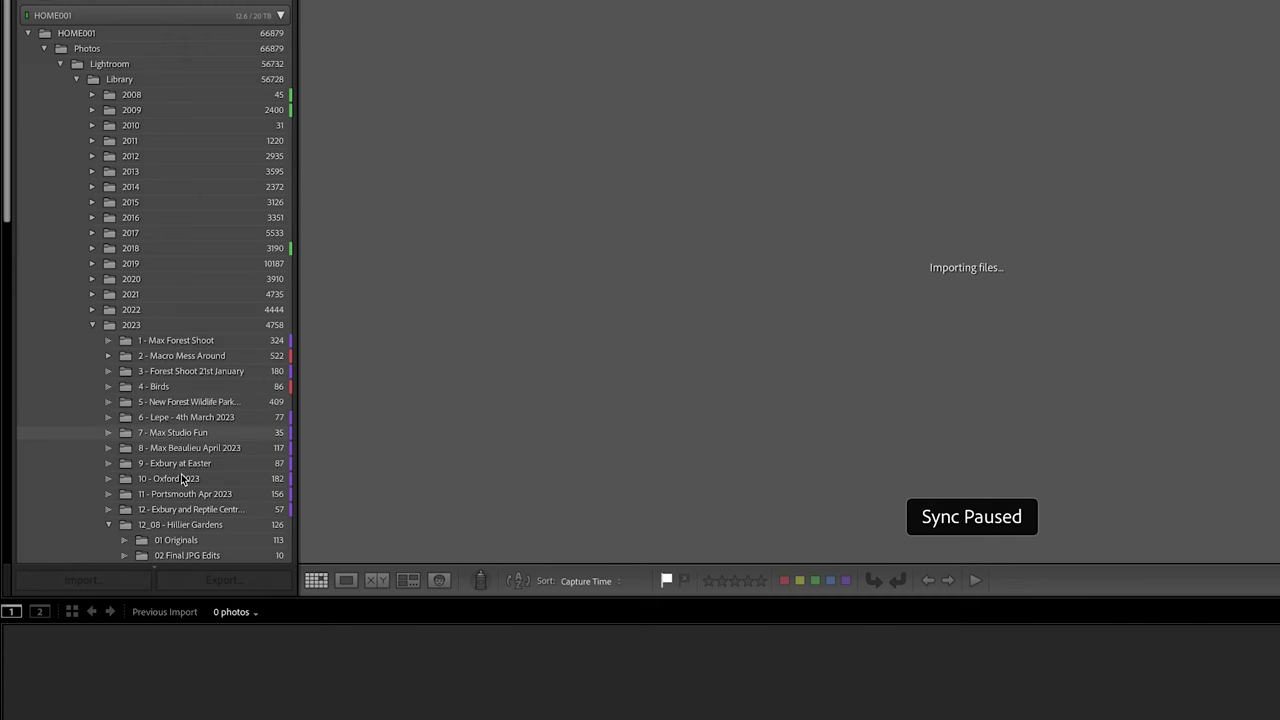
Compare the 01 Originals, 02 Final JPG Edits and 03 Social folders in Lightroom Classic with the same folders in Finder
scroll(181, 287, down, 5)
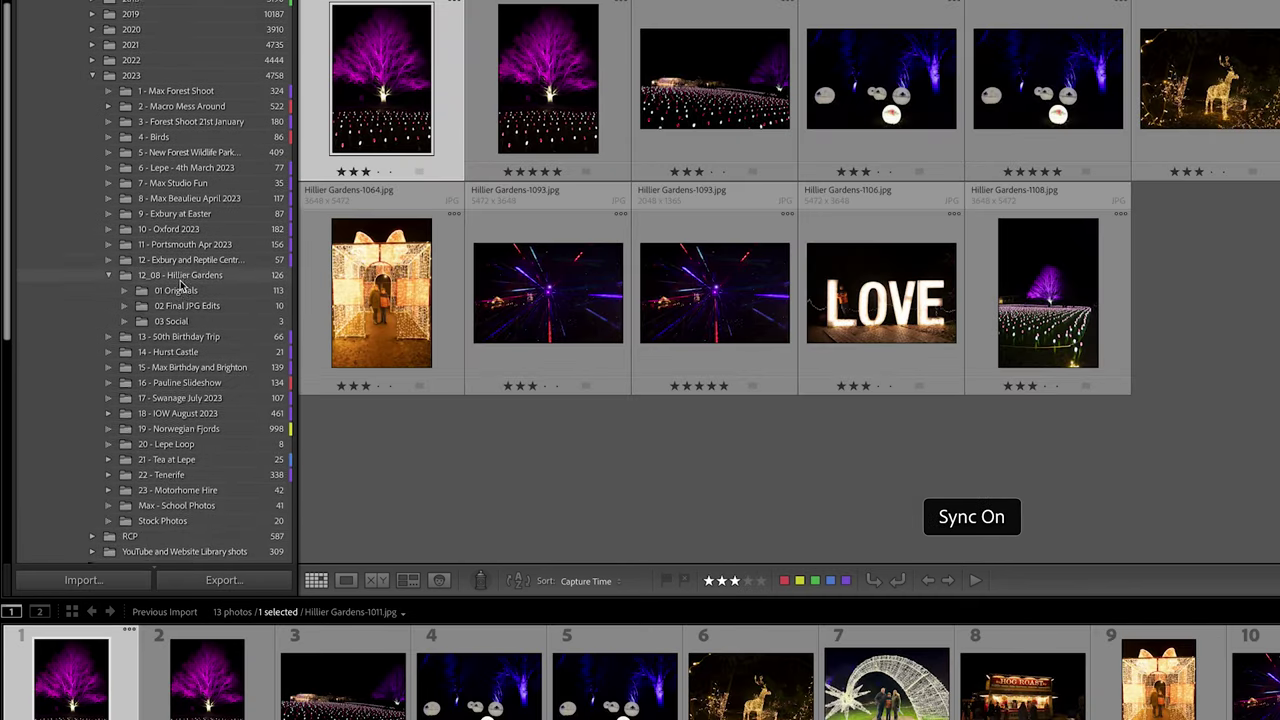
click(181, 286)
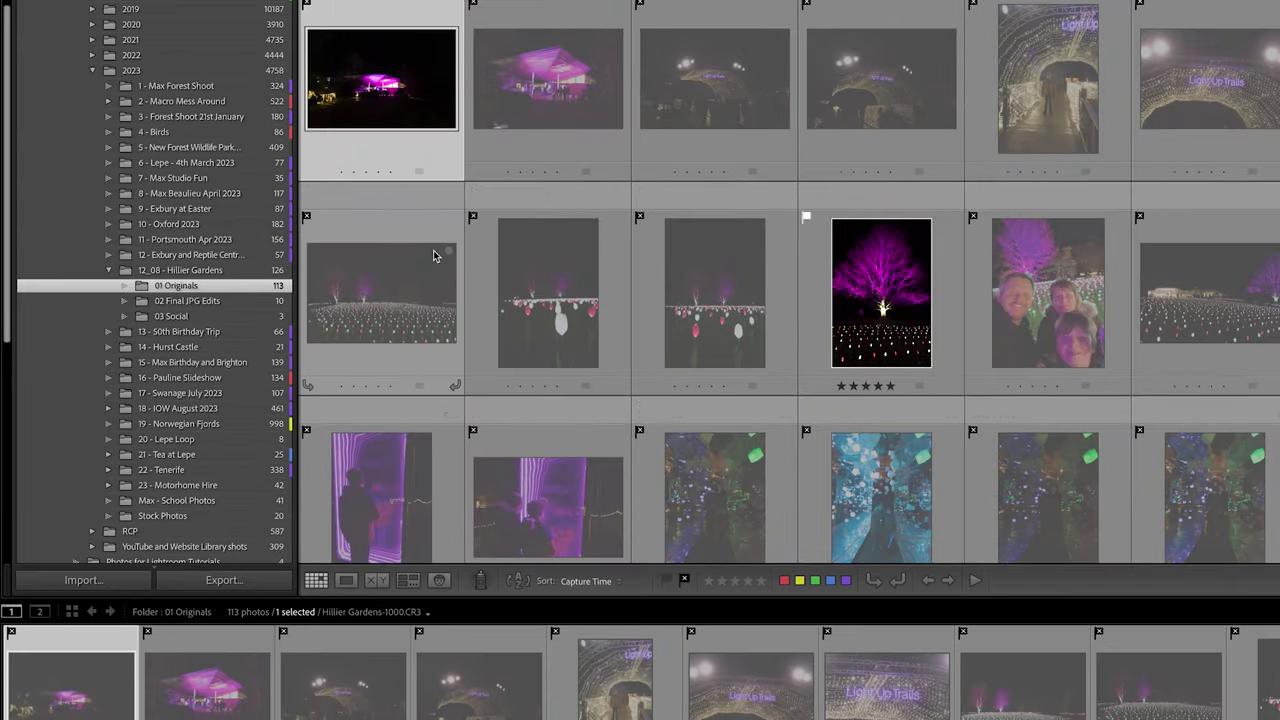
click(250, 300)
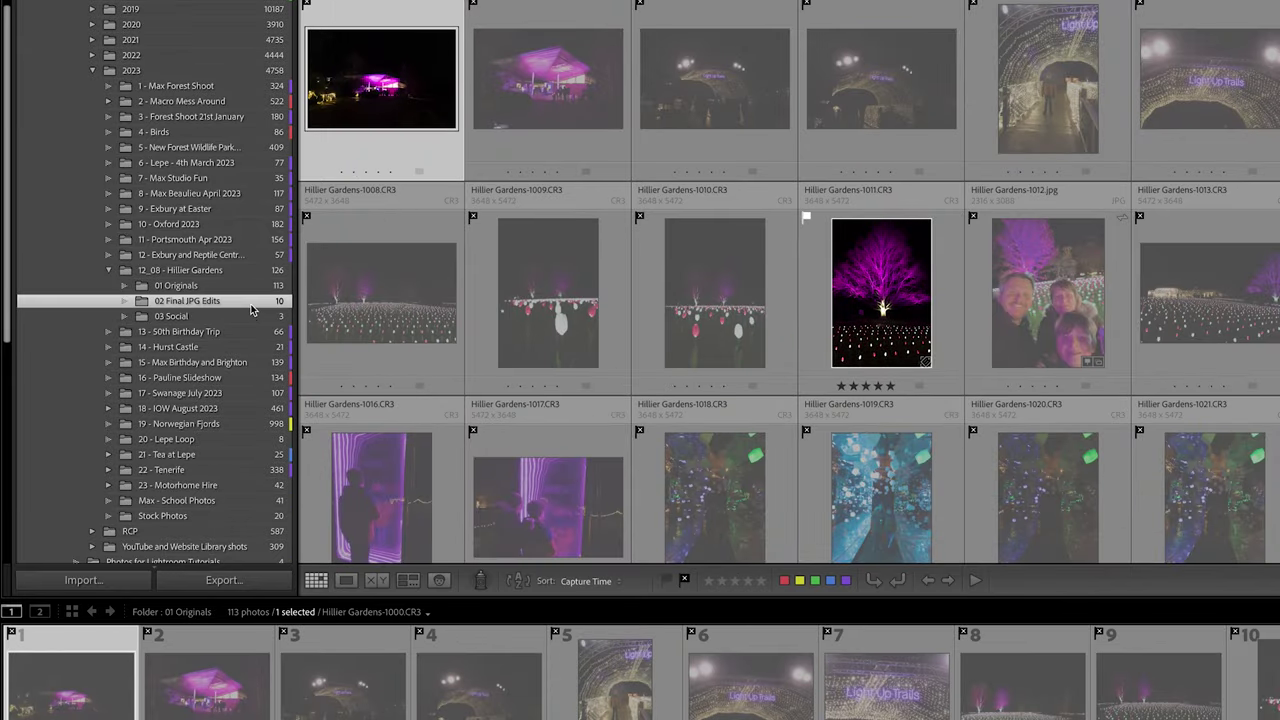
click(232, 318)
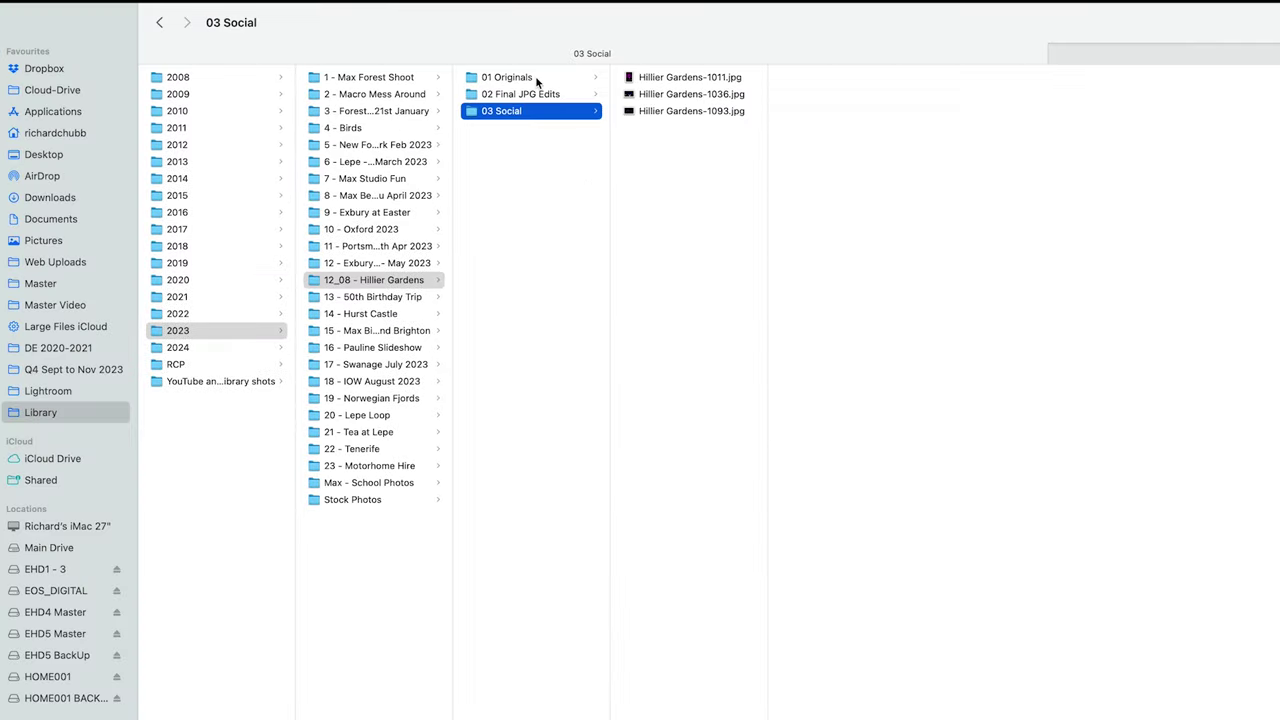
click(535, 80)
click(530, 95)
click(529, 112)
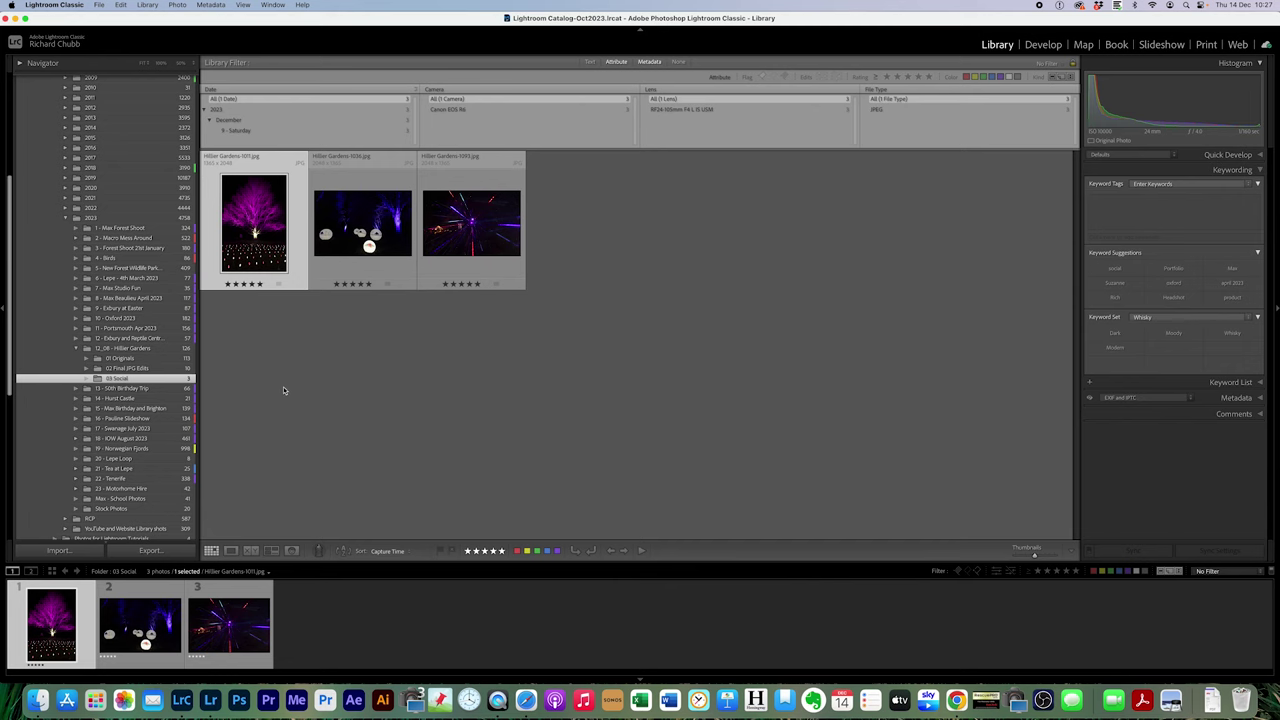
Create a collection named Christmas 2023 in the 2023 collection set from all the 02 Final JPG Edits photos, synced with Lightroom
click(125, 368)
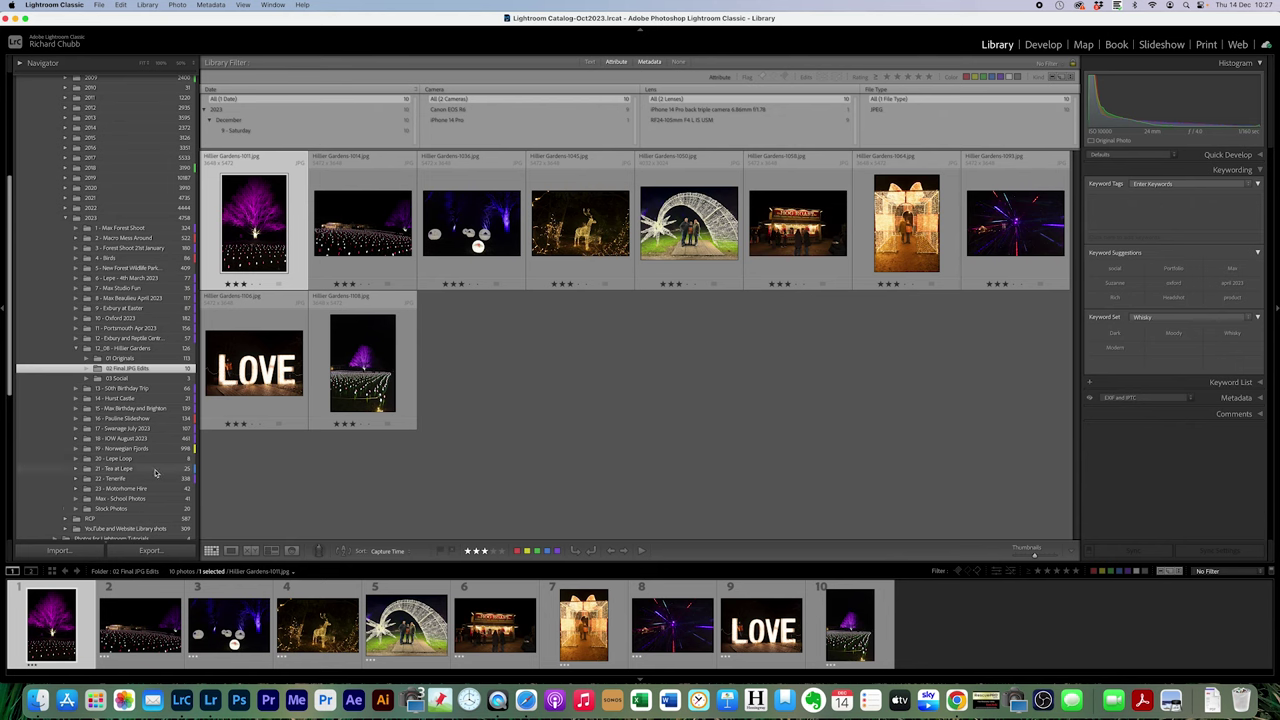
scroll(136, 474, down, 10)
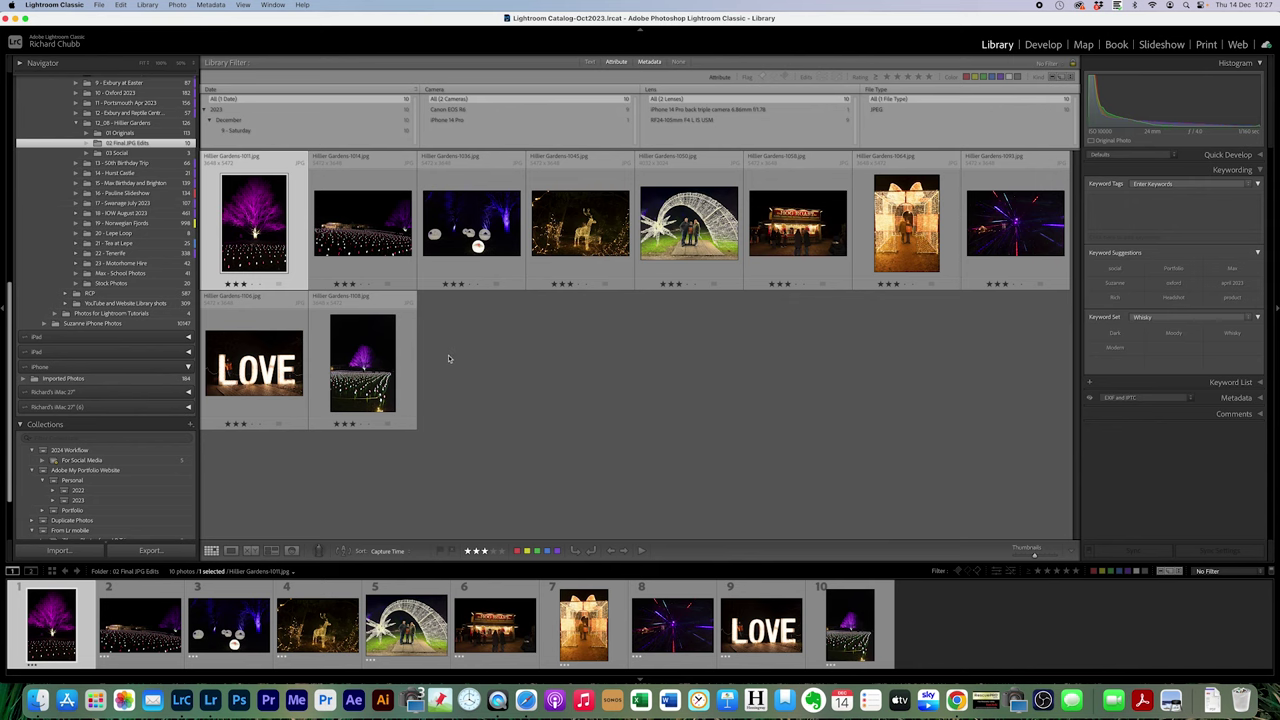
key(super+a)
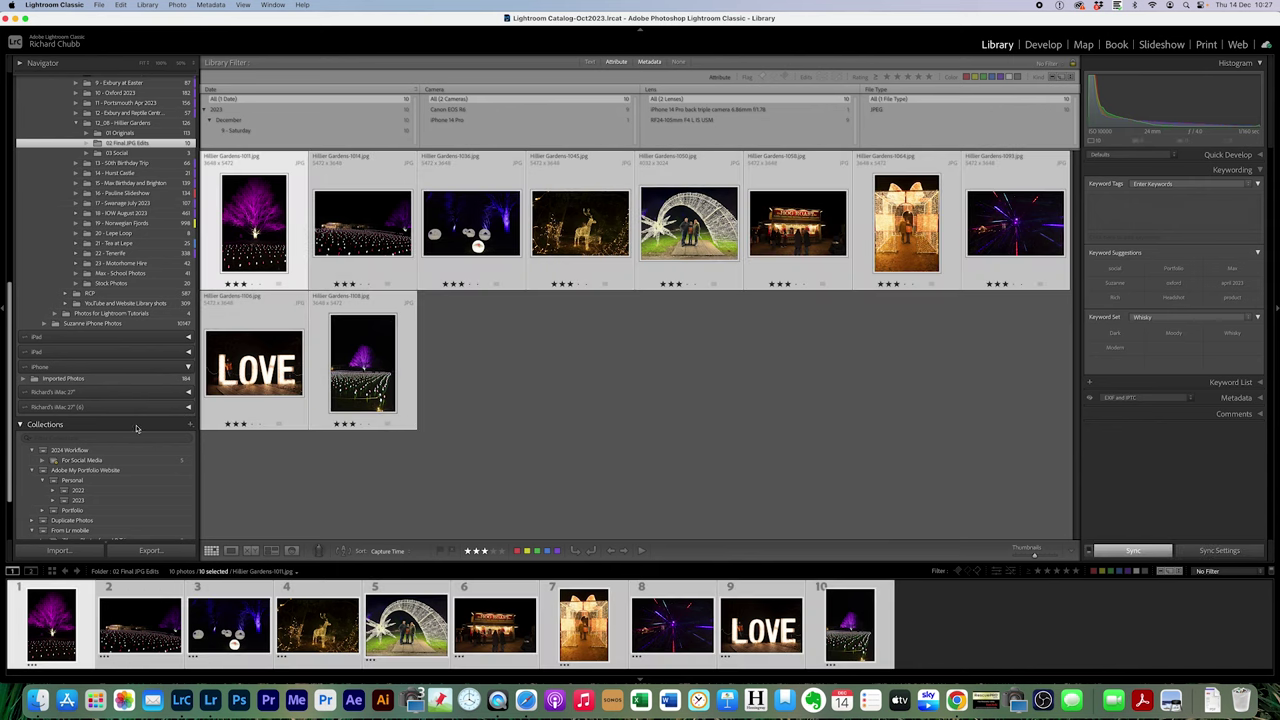
scroll(120, 430, down, 3)
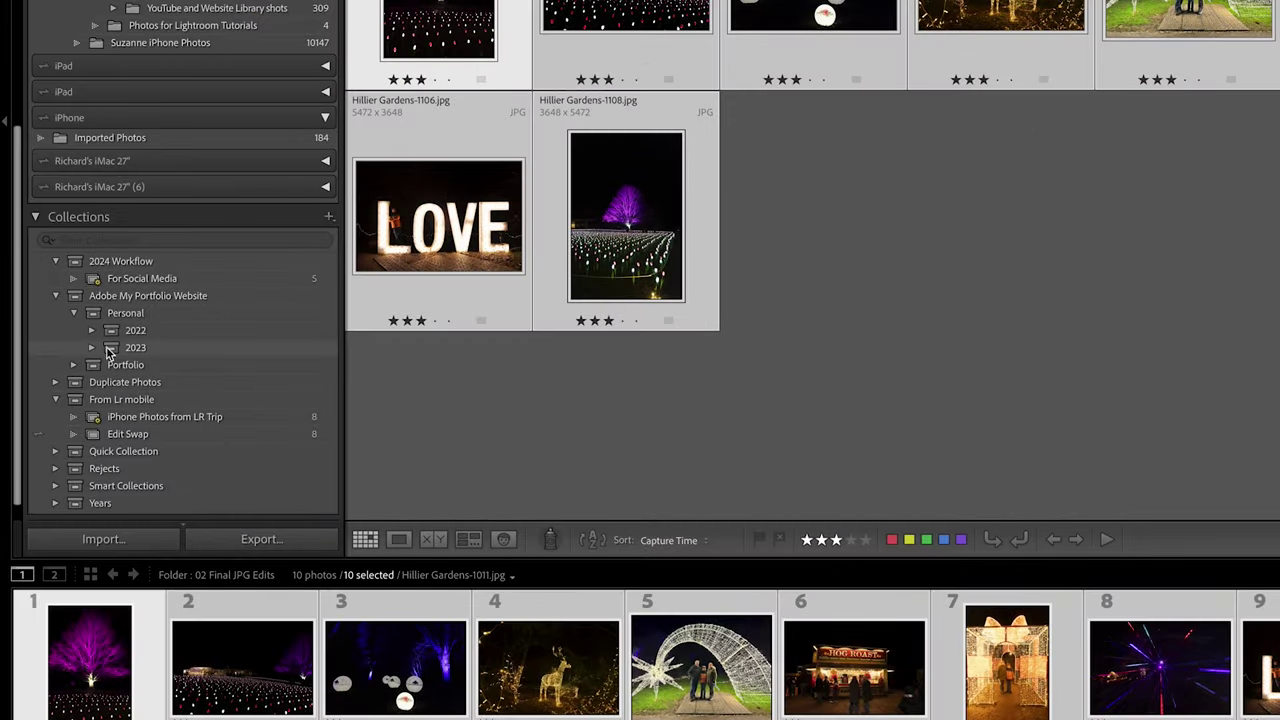
click(92, 348)
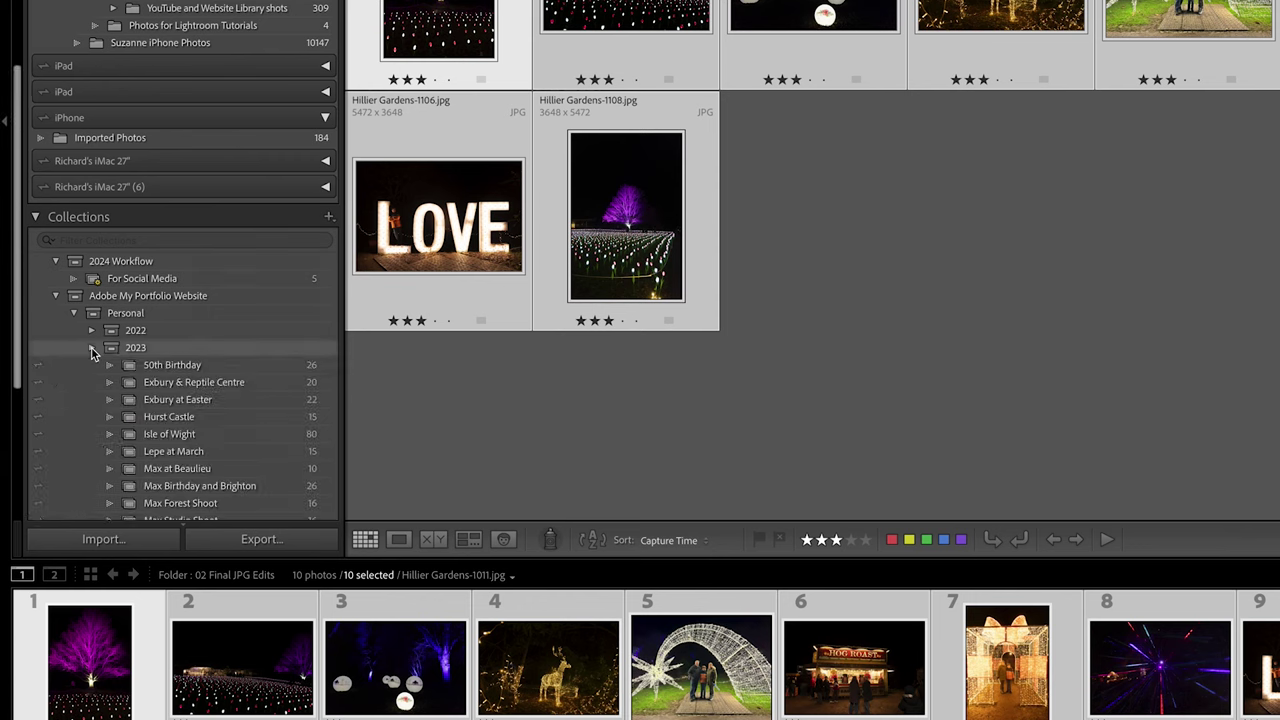
right_click(128, 347)
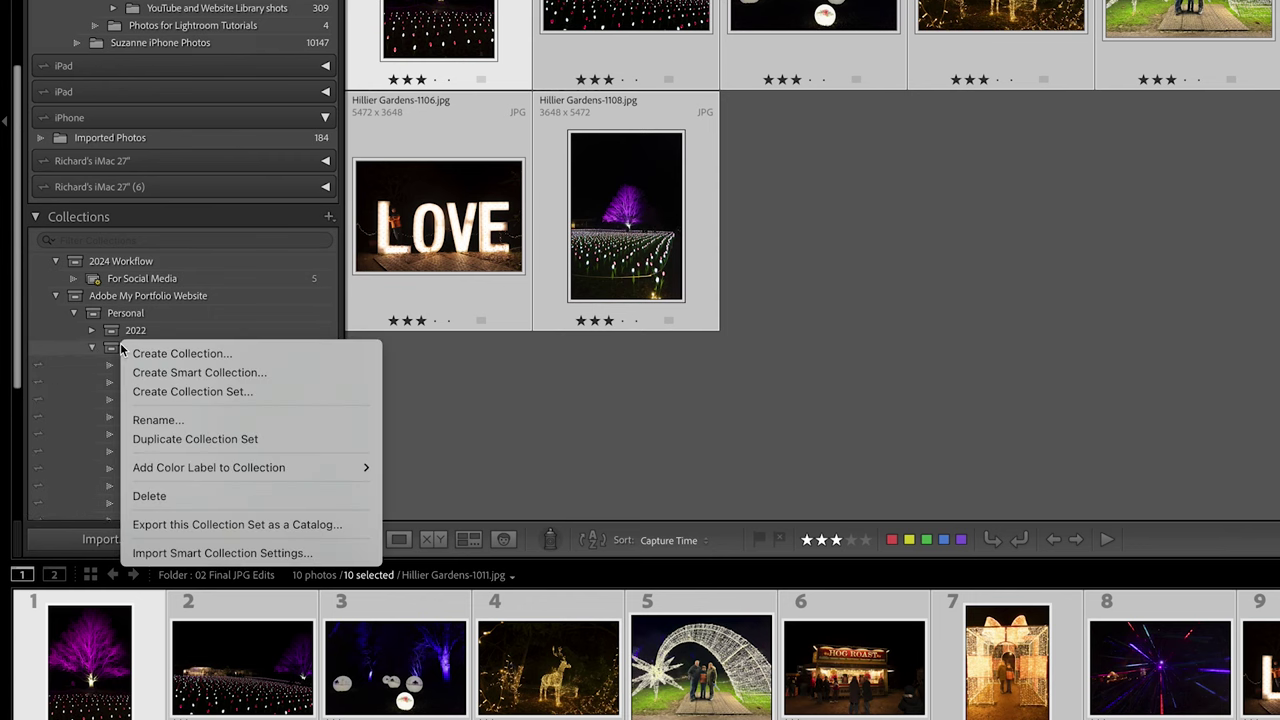
click(175, 355)
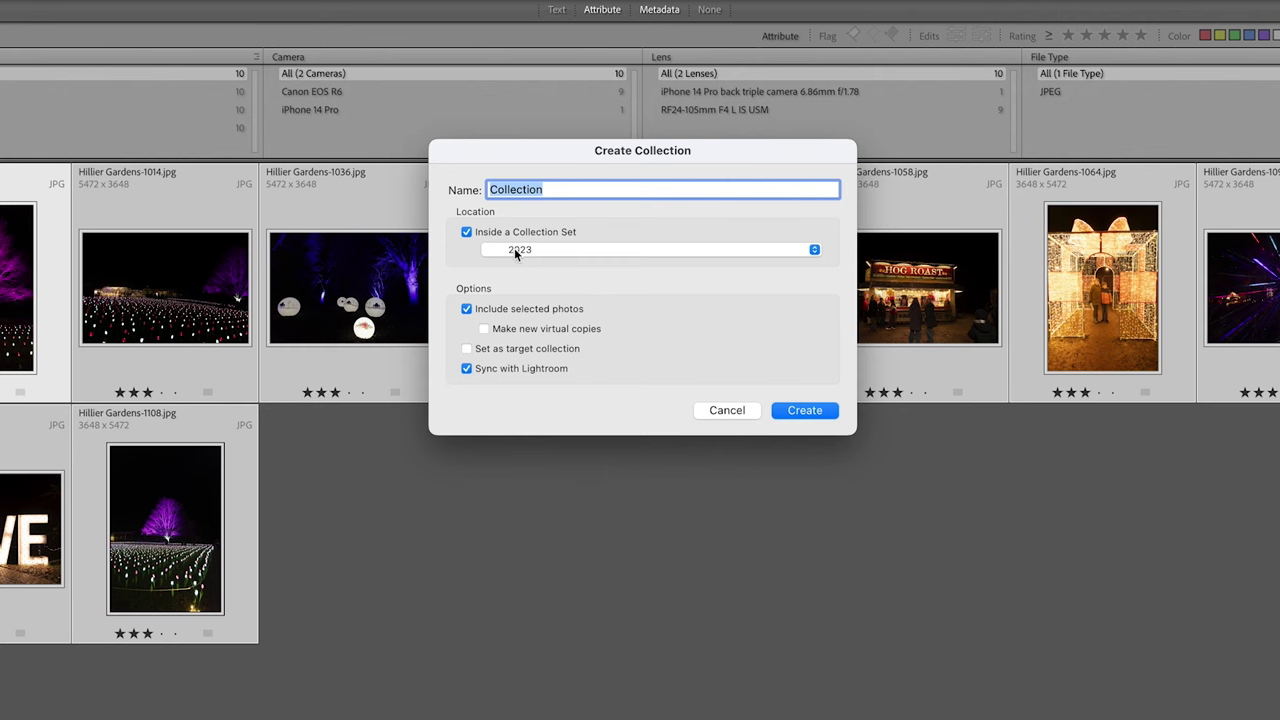
text(Hi)
key(BackSpace)
key(BackSpace)
text(Christmas 2023)
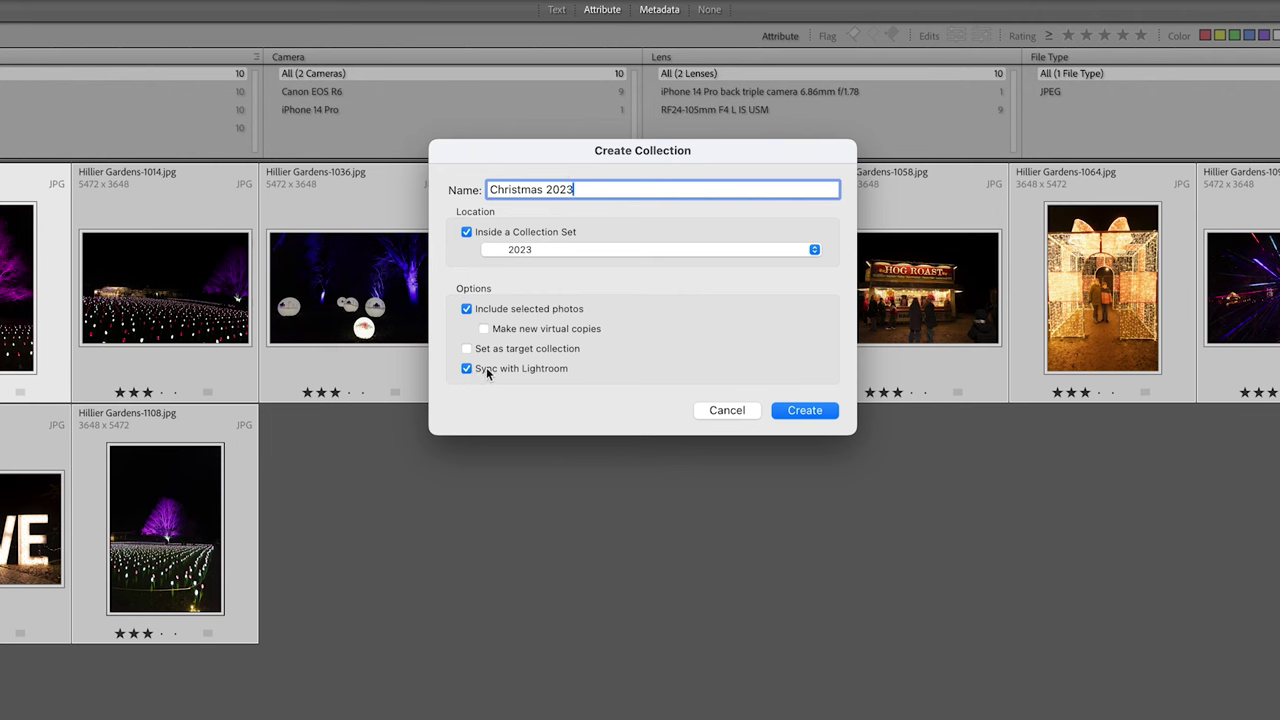
click(804, 411)
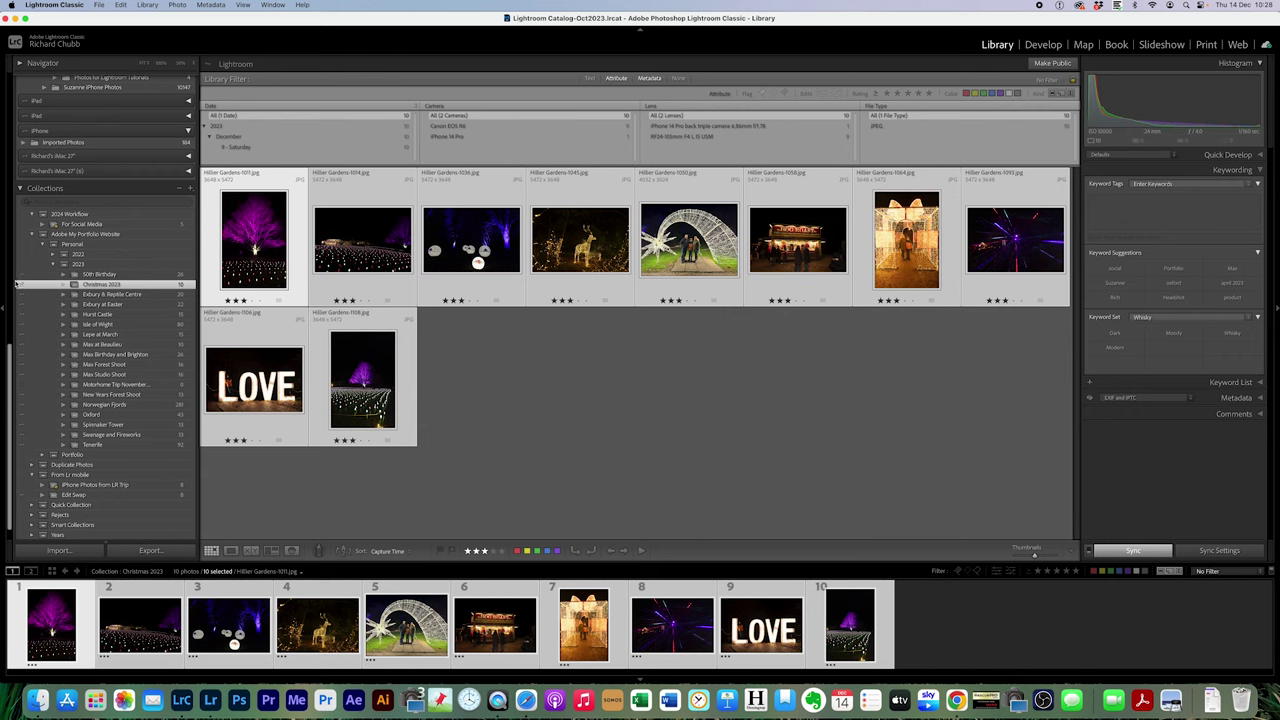
Check the cloud sync activity, then switch to Adobe Lightroom and view the Portfolio albums
click(1265, 44)
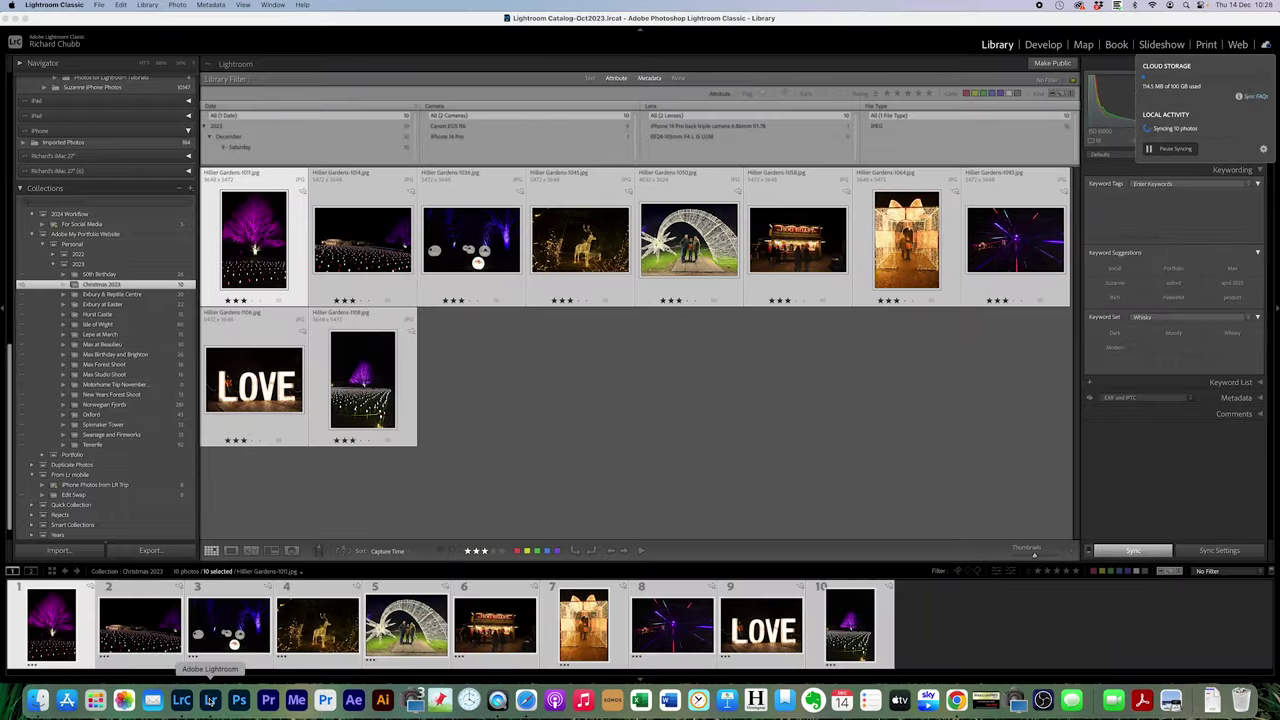
click(210, 700)
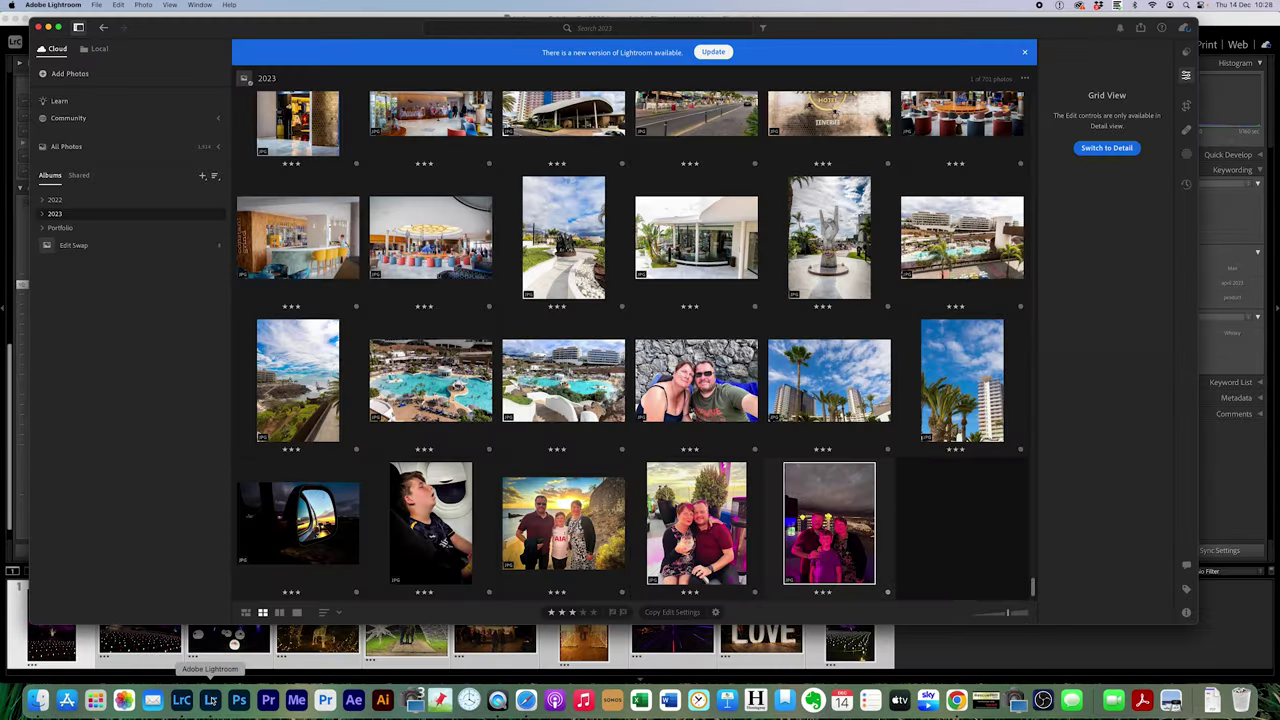
click(52, 228)
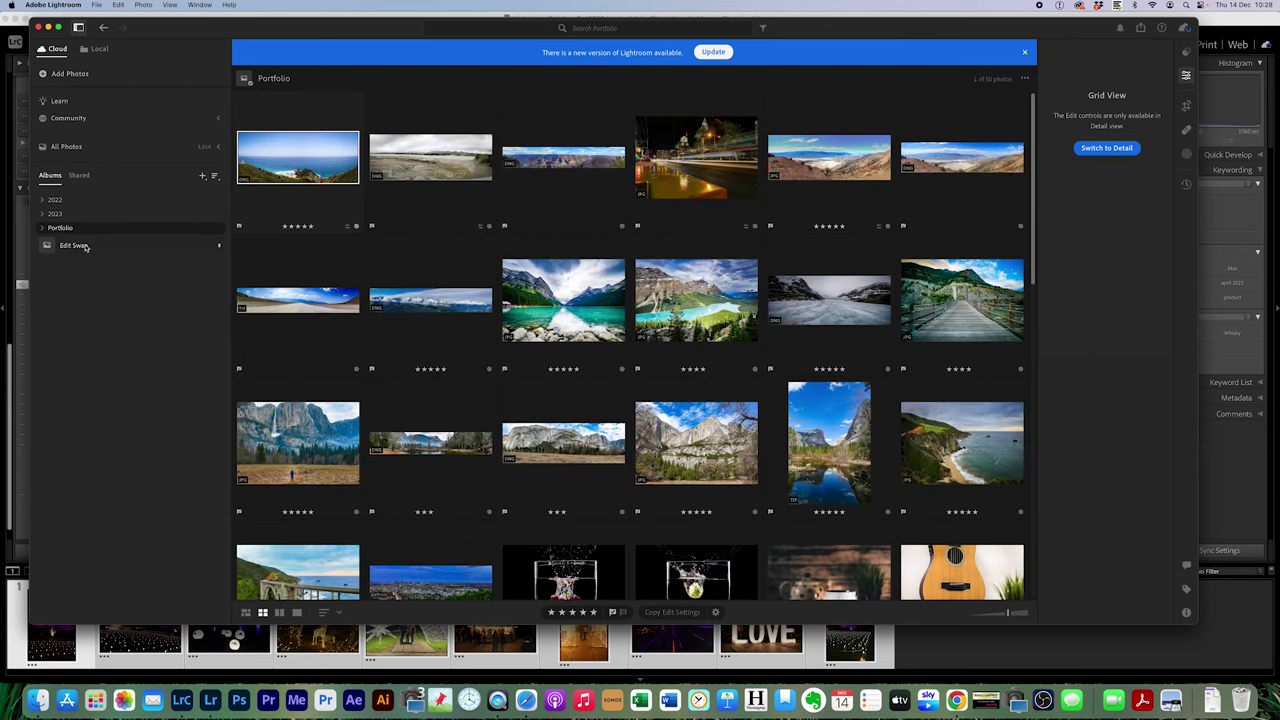
Open the synced Christmas 2023 album and move it into the 2023 album folder
click(42, 214)
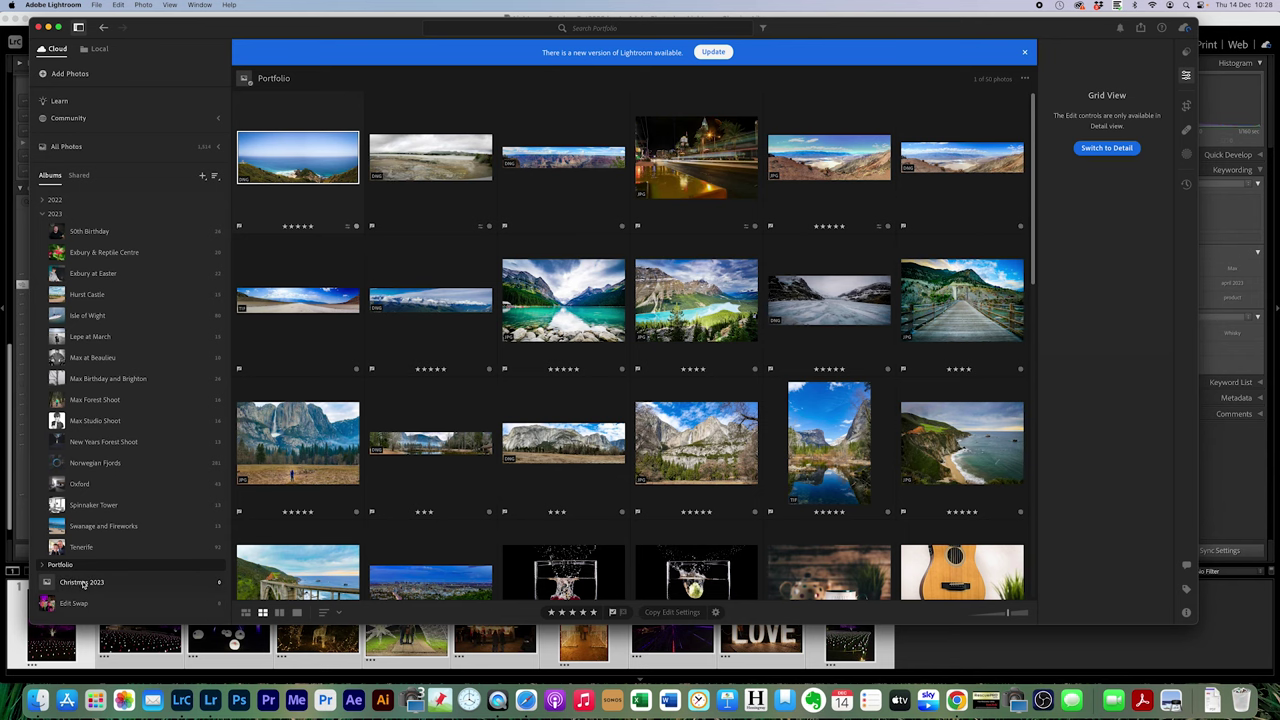
click(83, 582)
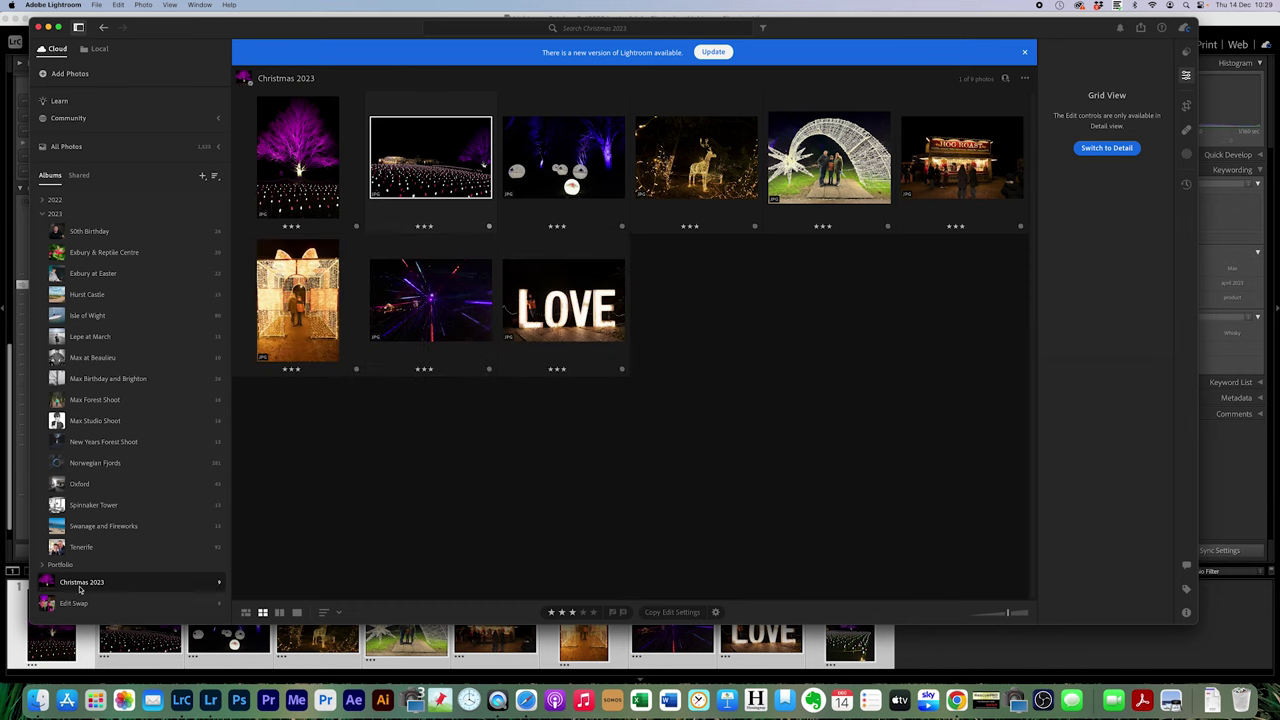
drag(47, 586, 89, 343)
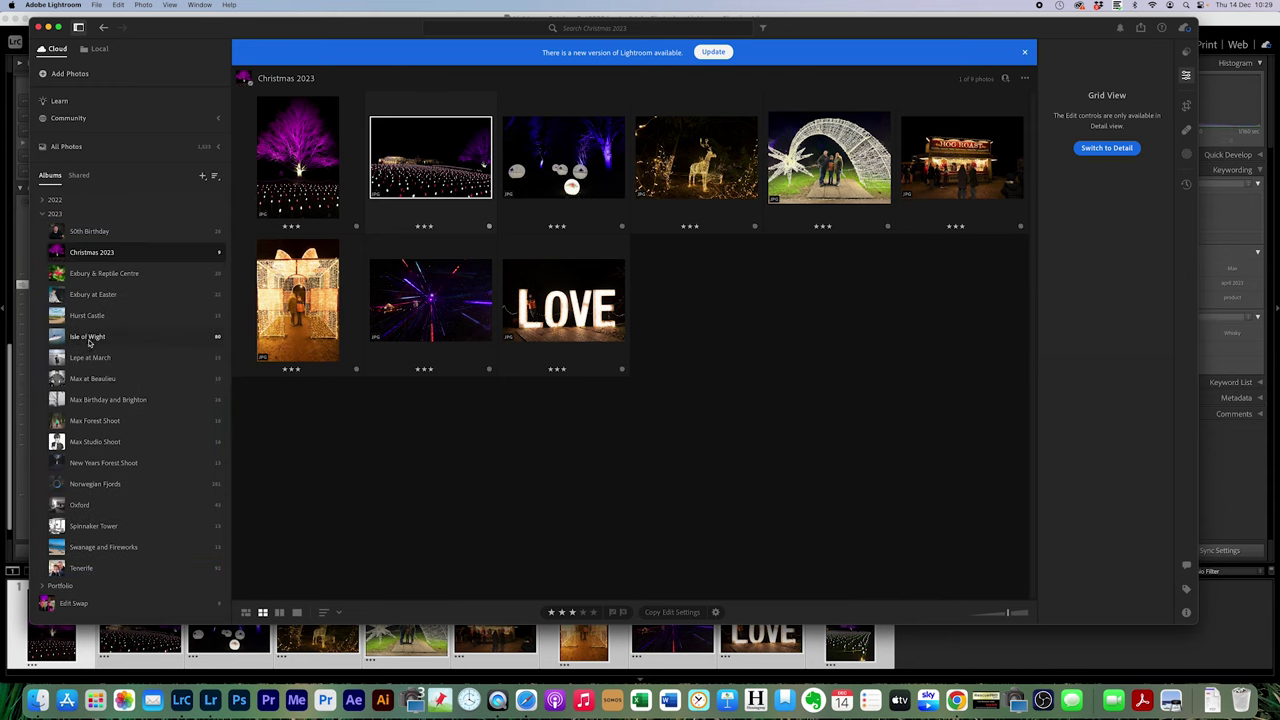